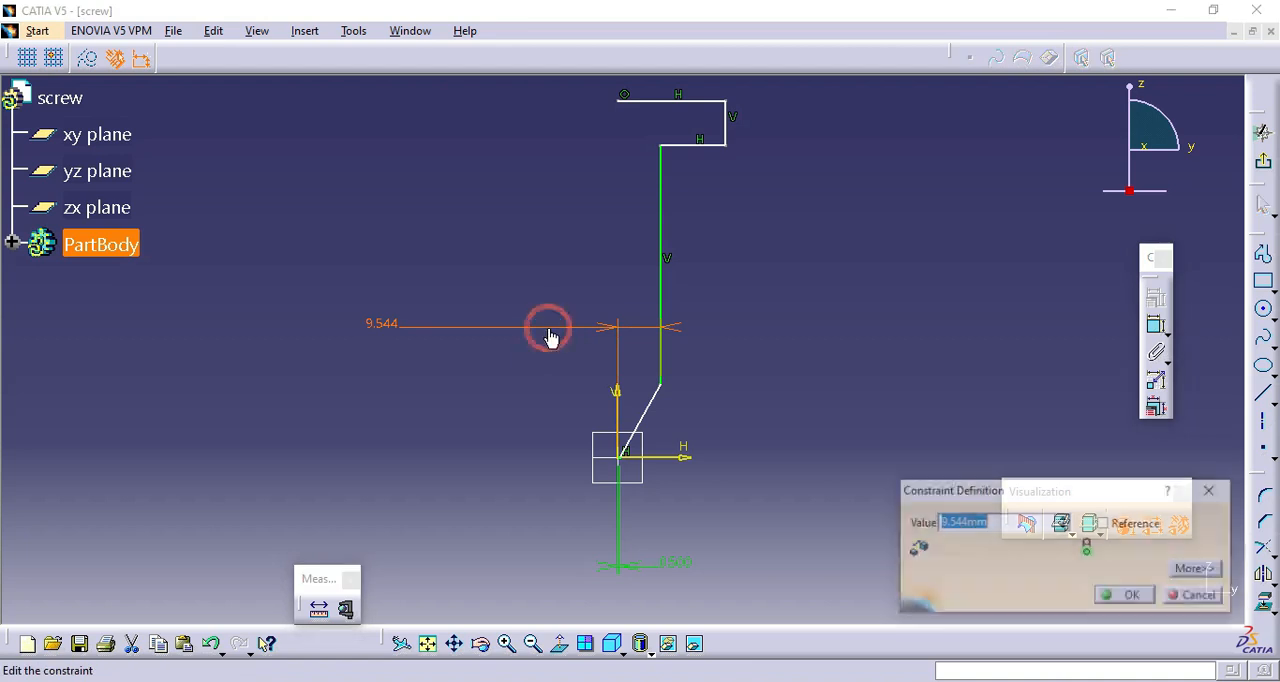
Set the shank line's offset from the vertical axis to 1 mm and dimension the head's underside 8 mm above the horizontal axis.
{"action": "type", "text": "1"}
{"action": "left_click", "coordinate": [1134, 597]}
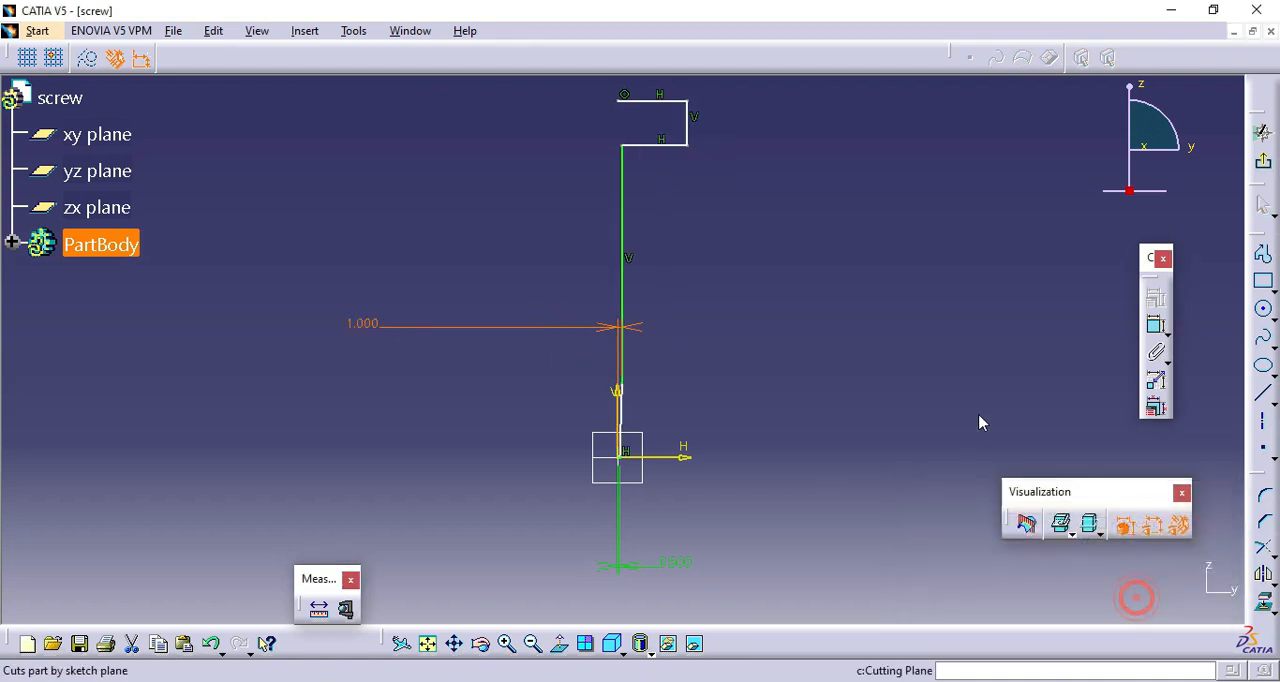
{"action": "left_click", "coordinate": [1157, 330]}
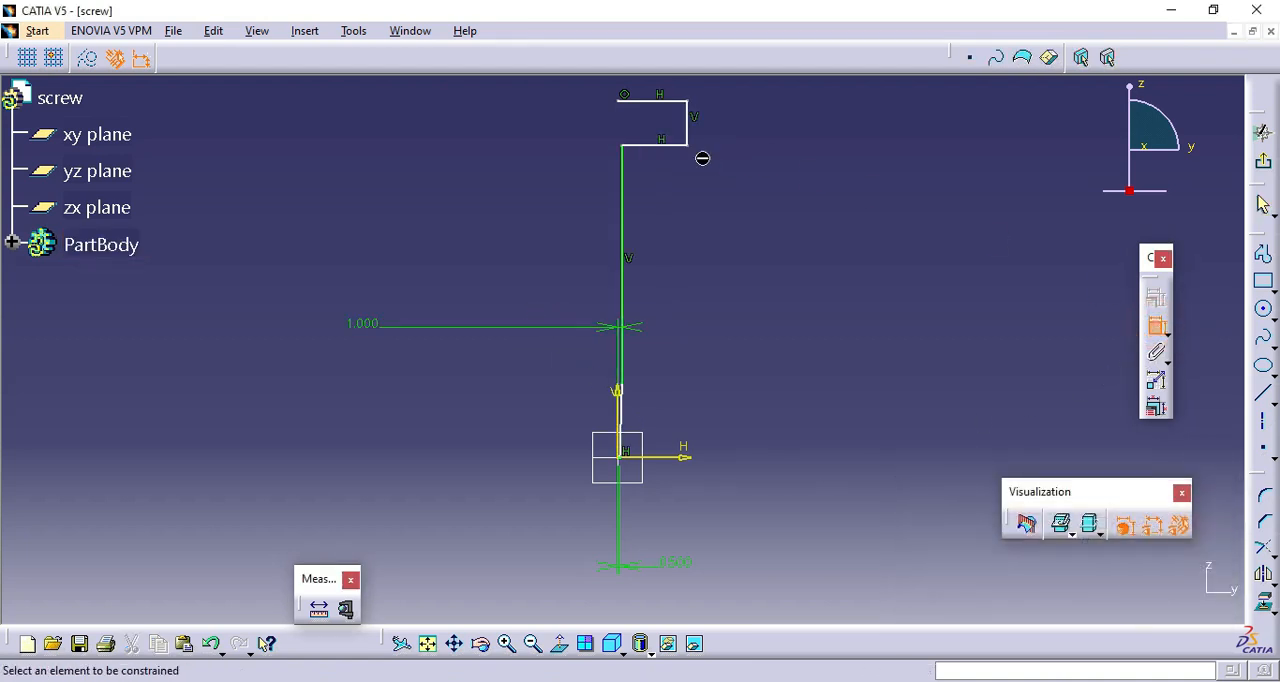
{"action": "left_click", "coordinate": [663, 143]}
{"action": "left_click", "coordinate": [679, 457]}
{"action": "left_click", "coordinate": [789, 368]}
{"action": "double_click", "coordinate": [789, 366]}
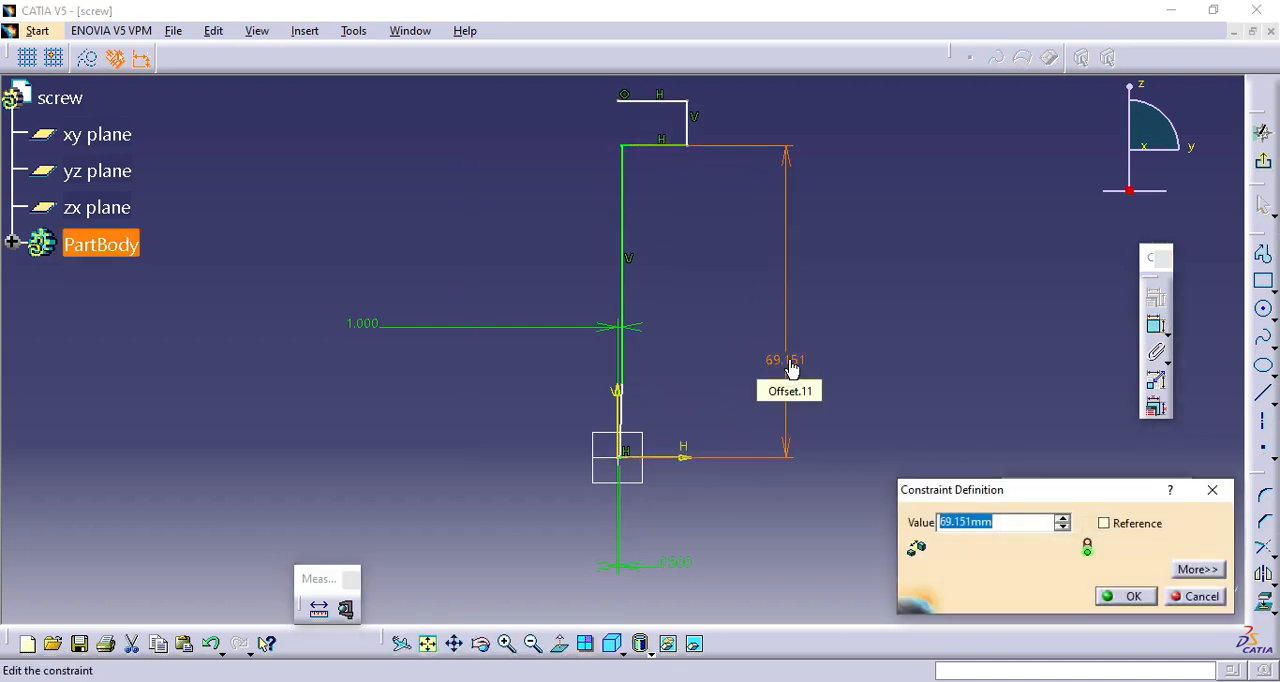
{"action": "left_click", "coordinate": [1117, 598]}
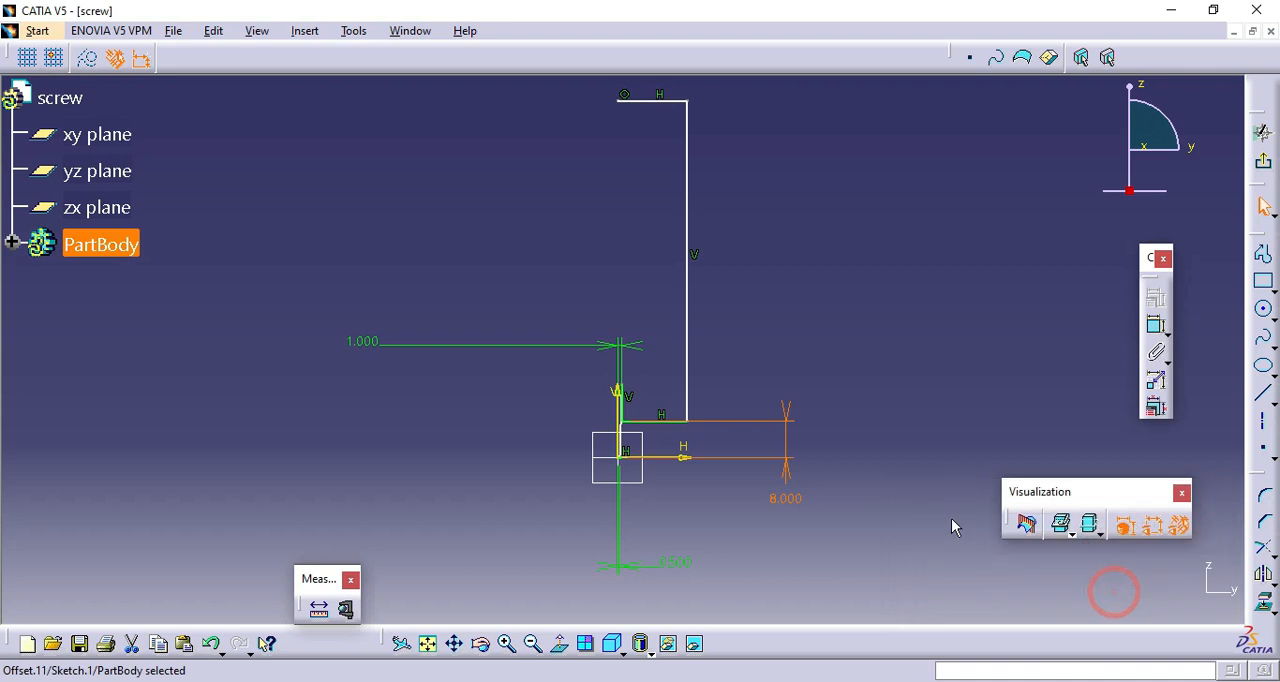
Dimension the head's outer vertical edge and set its length to 0.5 mm.
{"action": "scroll", "coordinate": [689, 440], "scroll_direction": "up", "scroll_amount": 2}
{"action": "left_click", "coordinate": [1155, 324]}
{"action": "left_click", "coordinate": [657, 280]}
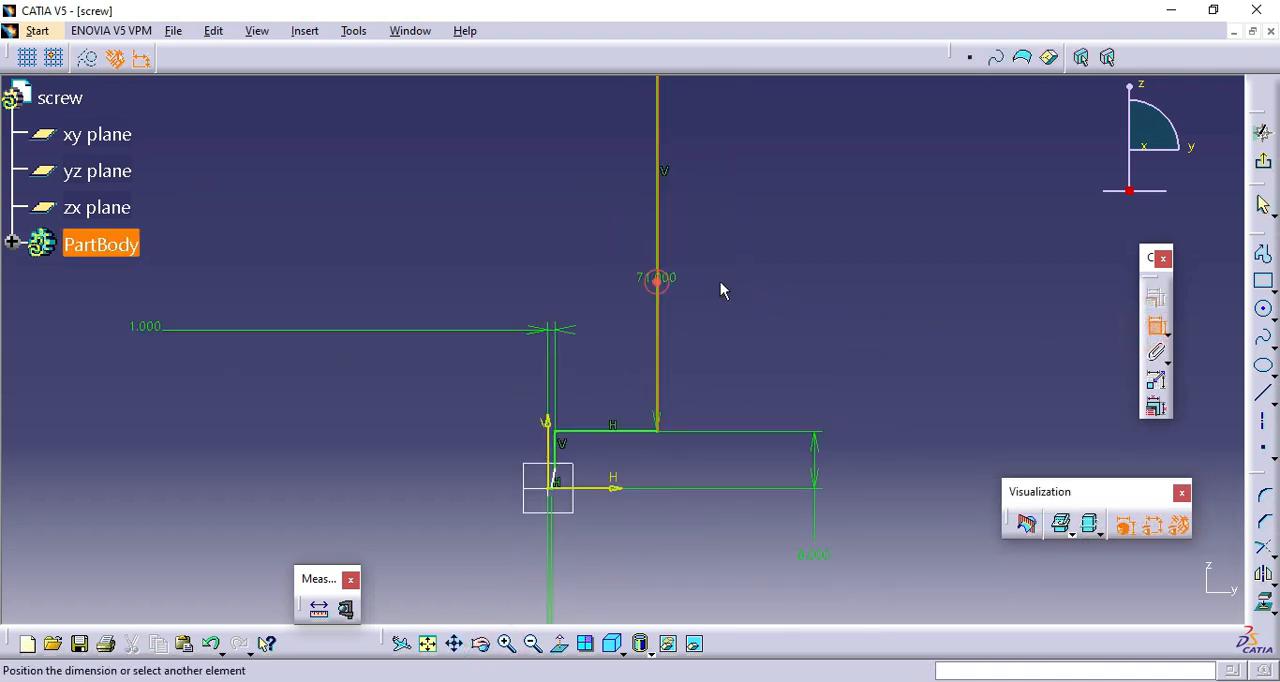
{"action": "left_click", "coordinate": [776, 280]}
{"action": "double_click", "coordinate": [772, 278]}
{"action": "type", "text": "0.5"}
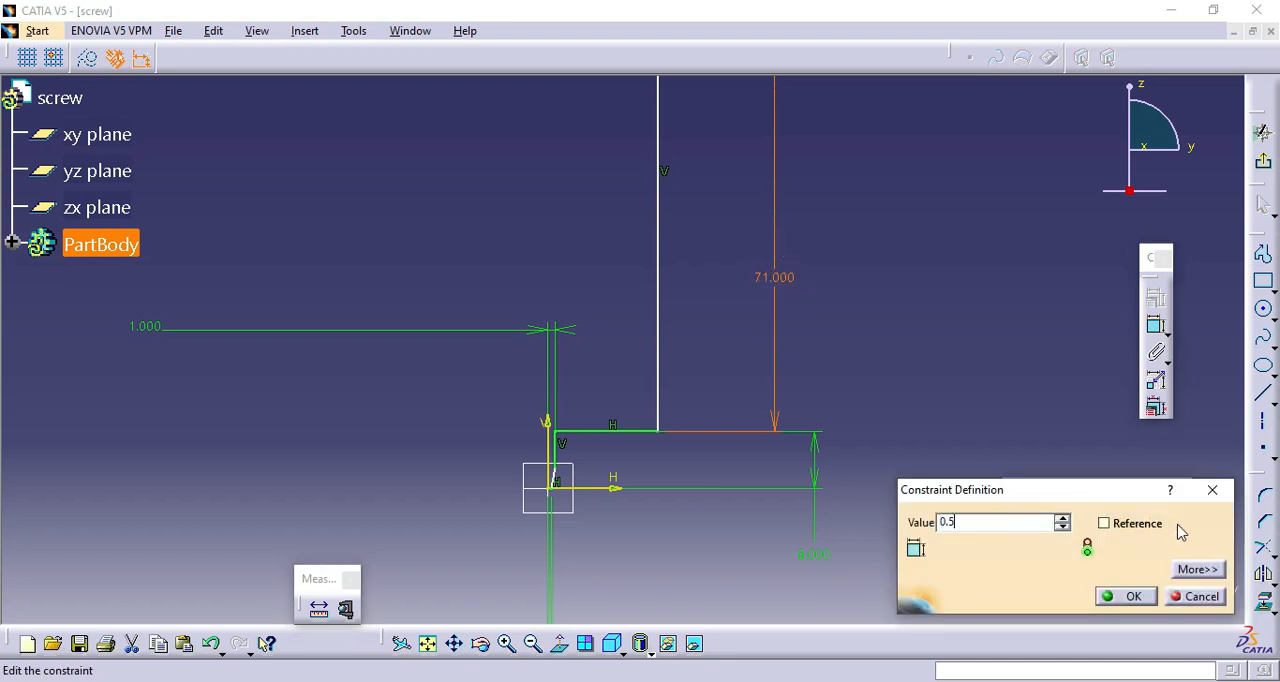
{"action": "left_click", "coordinate": [1132, 596]}
Dimension the head's upper horizontal line and set its length to 2.4 mm.
{"action": "left_click", "coordinate": [506, 643]}
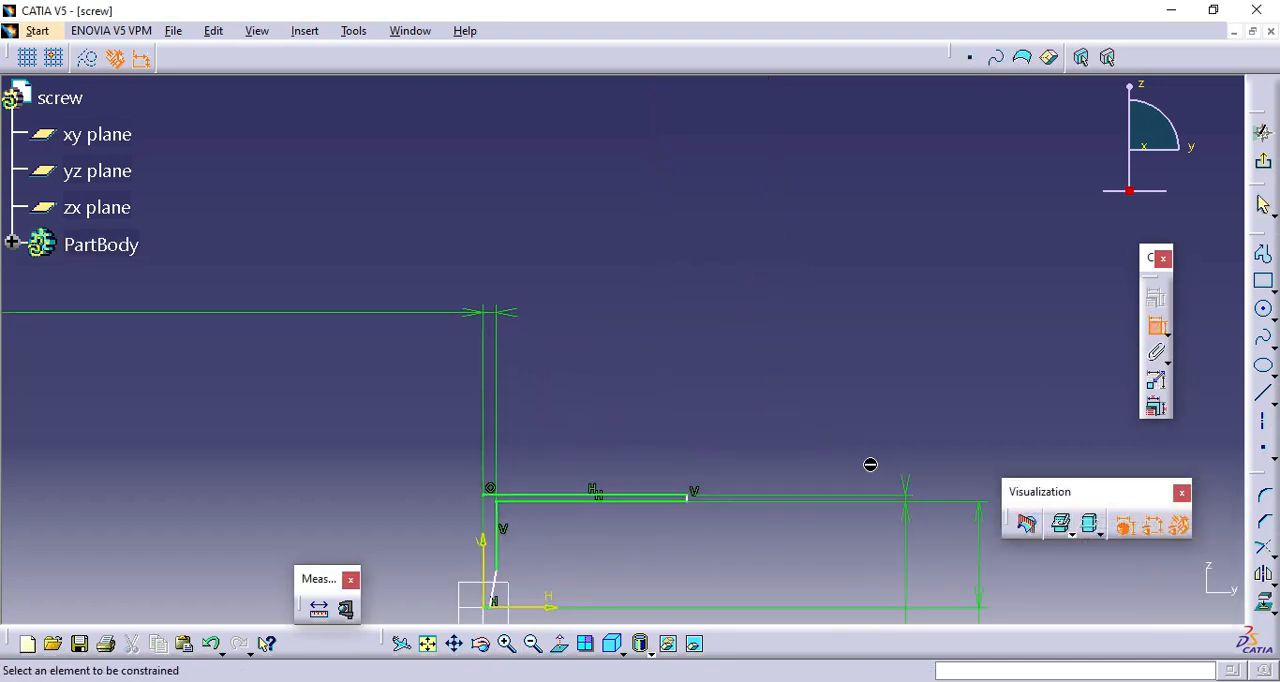
{"action": "left_click", "coordinate": [616, 500]}
{"action": "double_click", "coordinate": [616, 385]}
{"action": "type", "text": "2"}
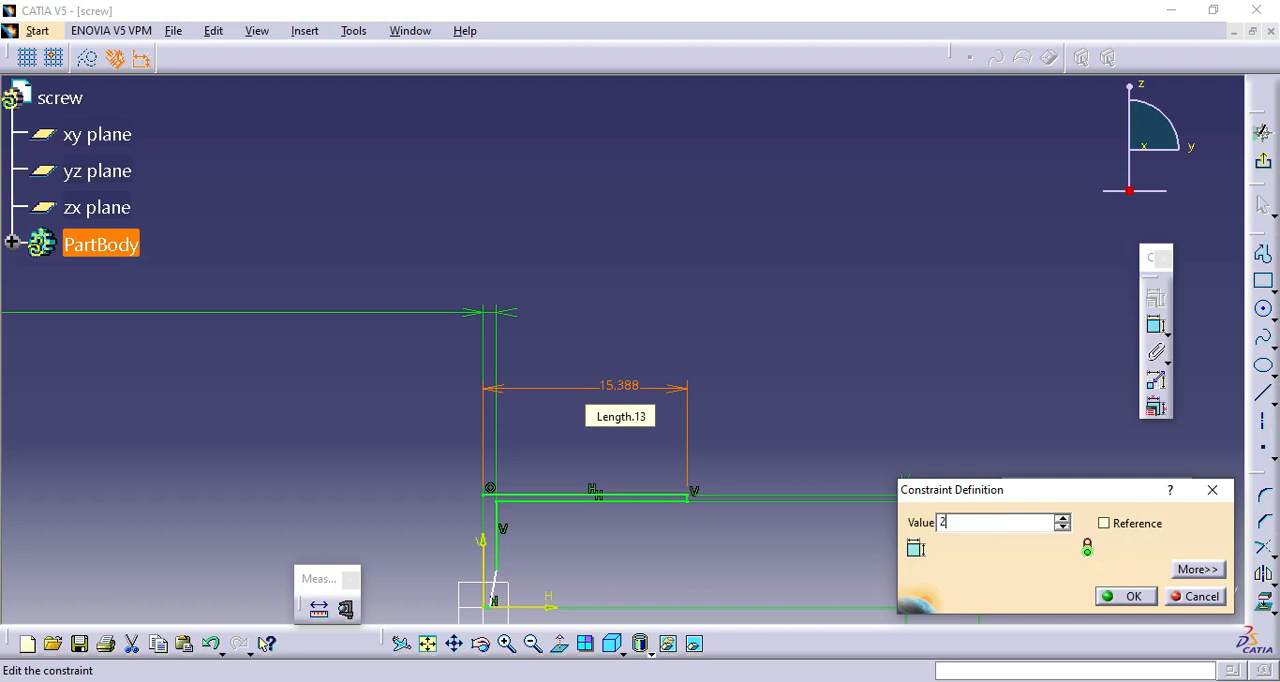
{"action": "type", "text": ".4"}
{"action": "left_click", "coordinate": [1126, 596]}
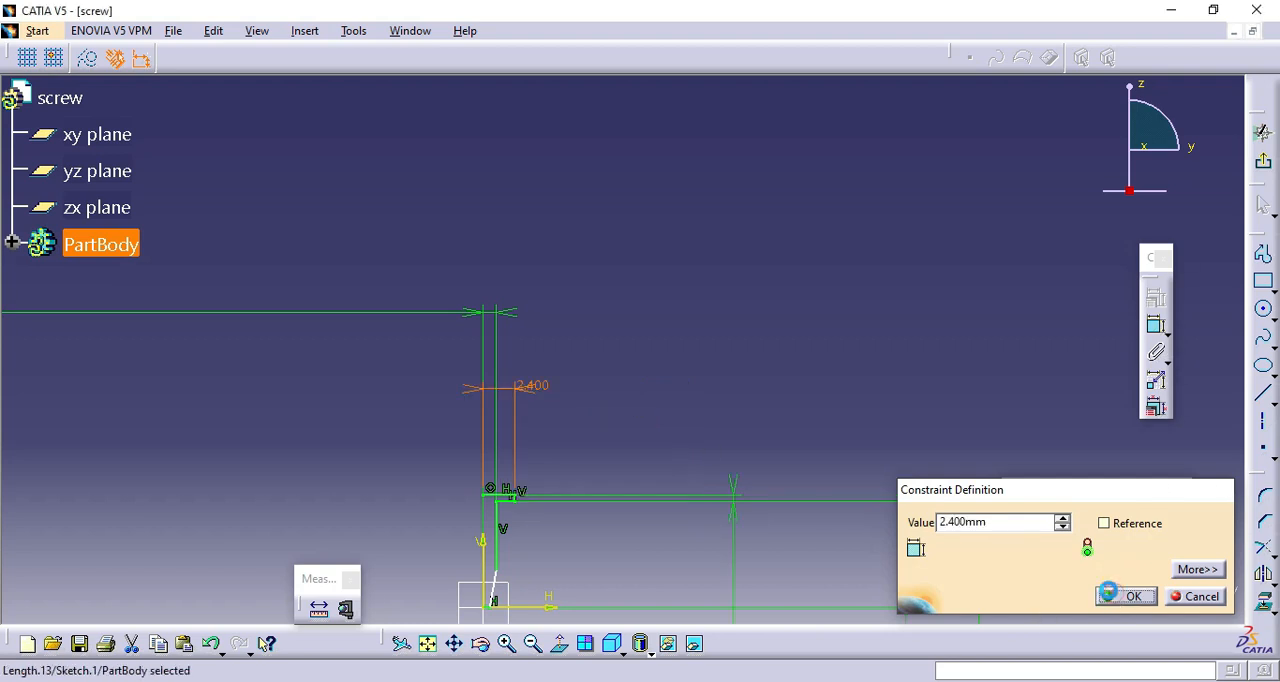
Dimension the height of the tapered tip from the horizontal axis to the shank's lower end as 0.8 mm.
{"action": "left_click", "coordinate": [506, 643]}
{"action": "left_click", "coordinate": [506, 643]}
{"action": "left_click", "coordinate": [587, 401]}
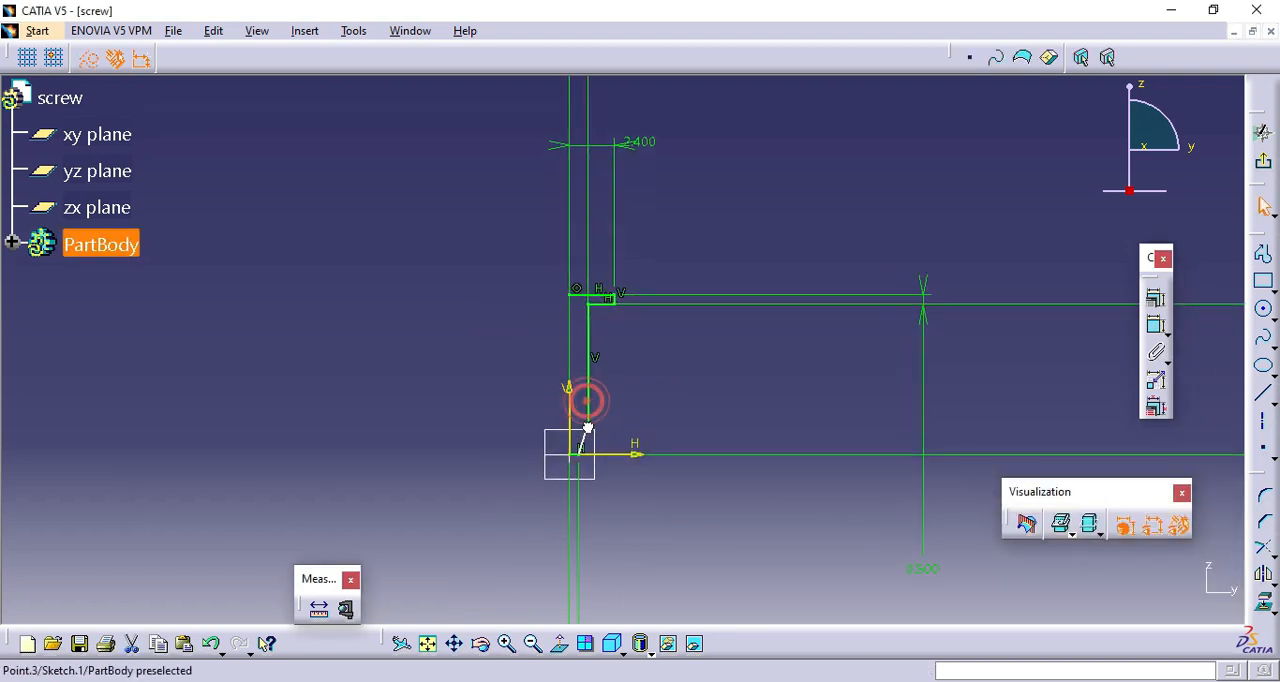
{"action": "left_click", "coordinate": [506, 643]}
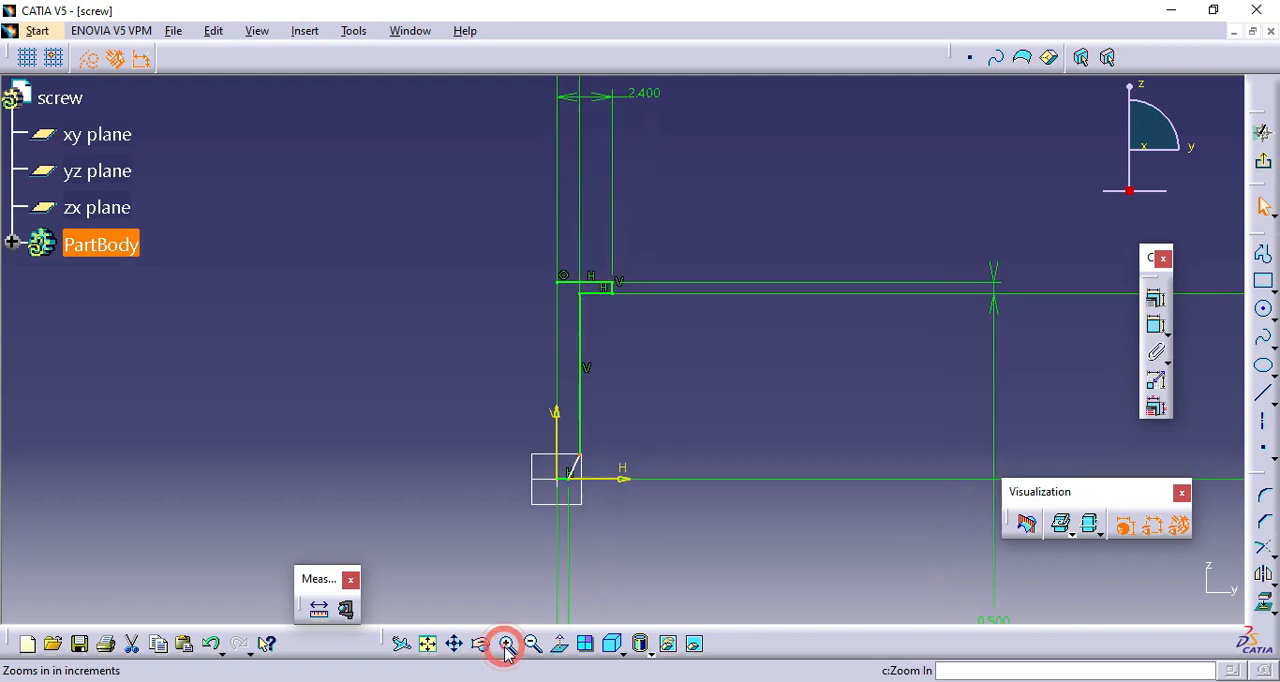
{"action": "left_click", "coordinate": [1156, 324]}
{"action": "left_click", "coordinate": [618, 514]}
{"action": "left_click", "coordinate": [720, 422]}
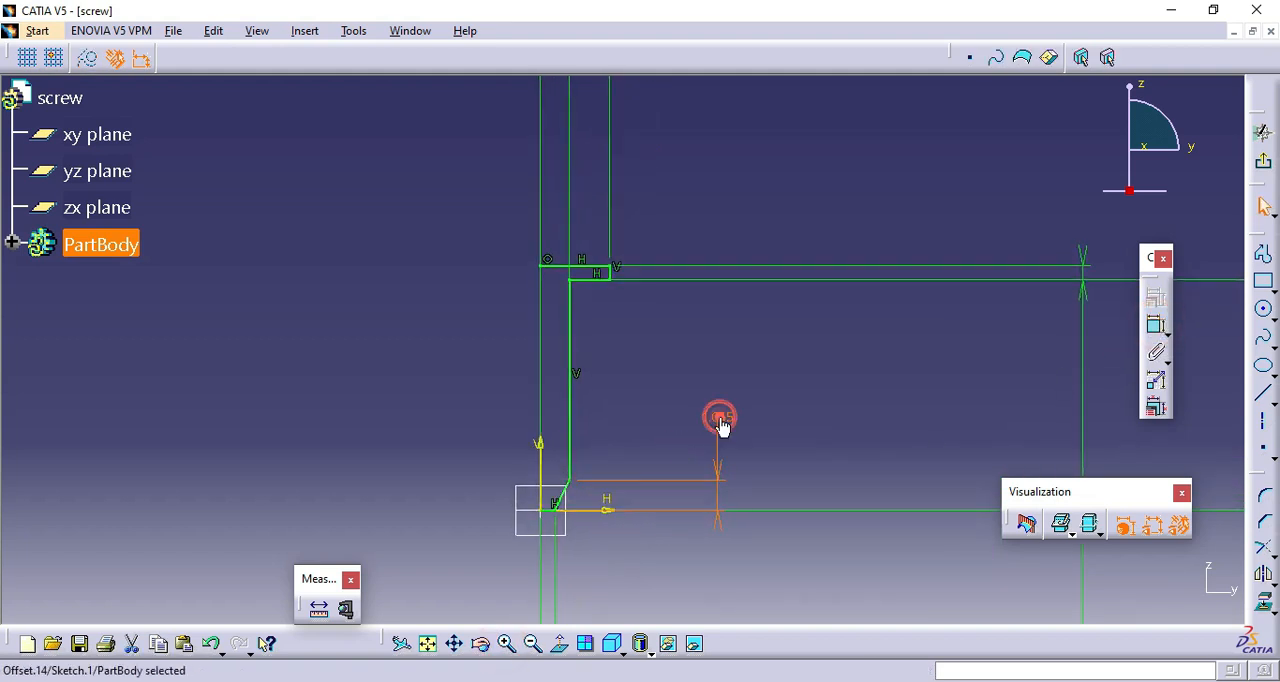
{"action": "double_click", "coordinate": [720, 422]}
{"action": "type", "text": "0."}
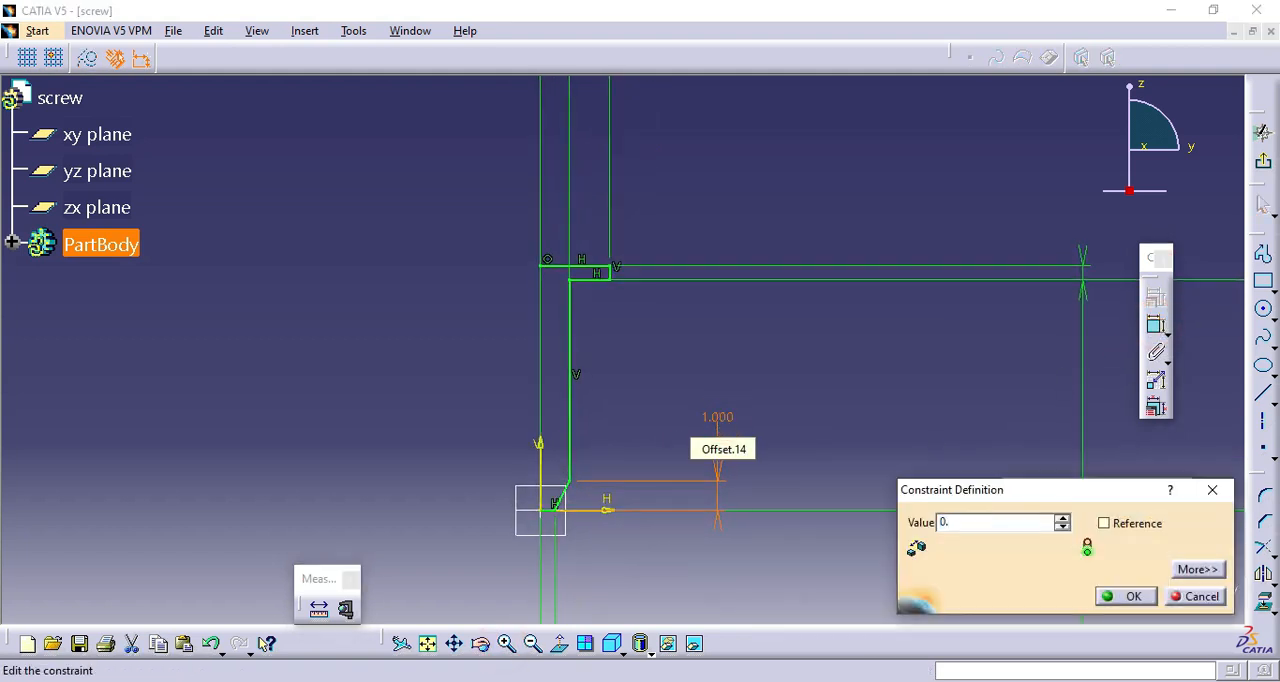
{"action": "type", "text": "8"}
{"action": "left_click", "coordinate": [1143, 601]}
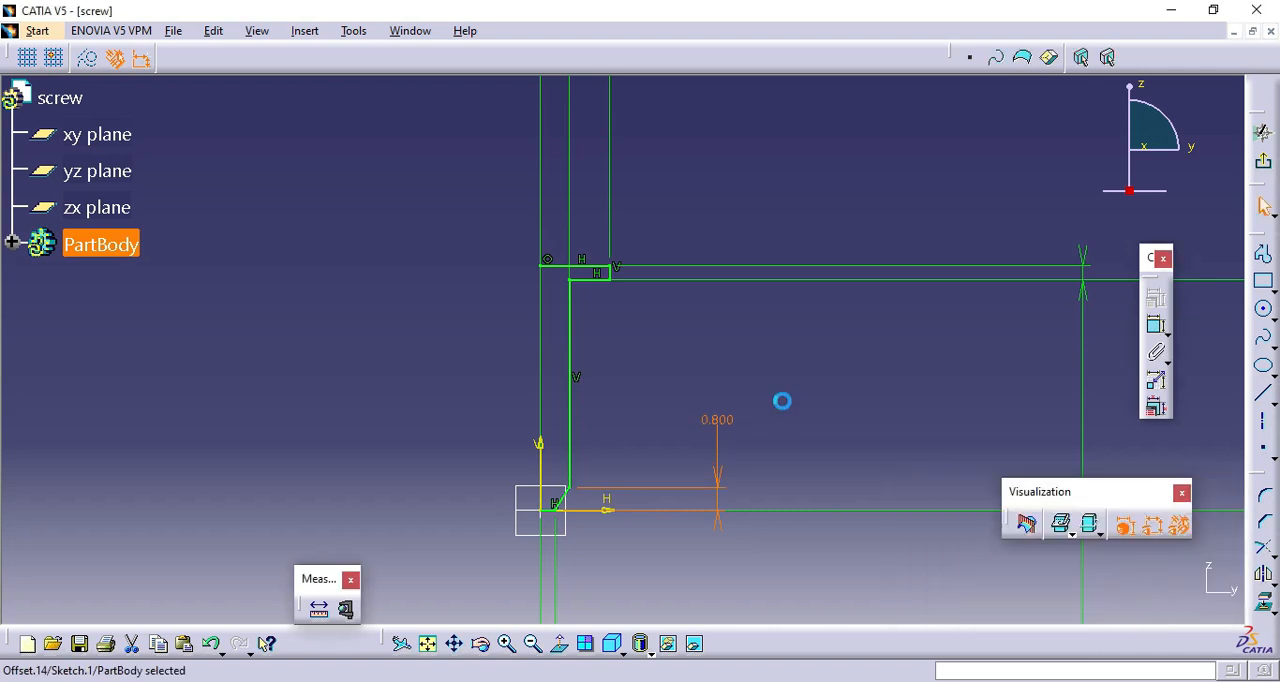
{"action": "left_click", "coordinate": [783, 402]}
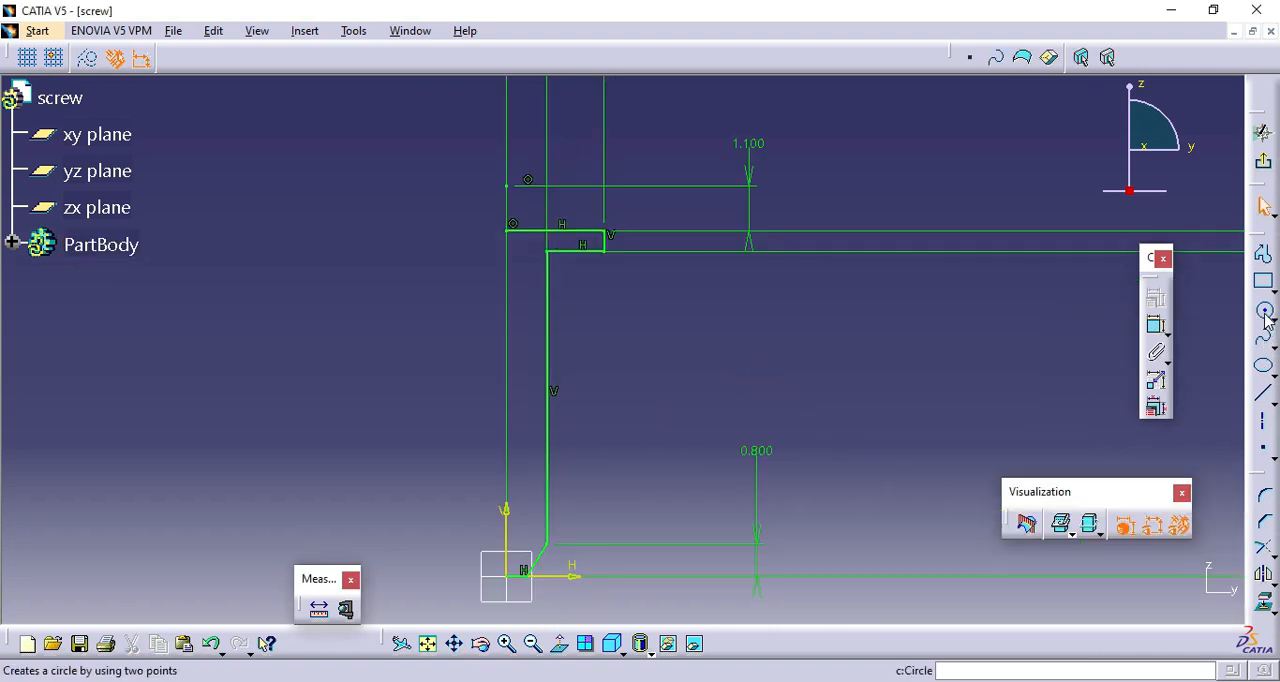
Sketch a three-point arc about 1.7 mm wide and 1.4 mm high from the vertical axis down to the head's upper line.
{"action": "left_click", "coordinate": [1274, 320]}
{"action": "left_click", "coordinate": [1208, 334]}
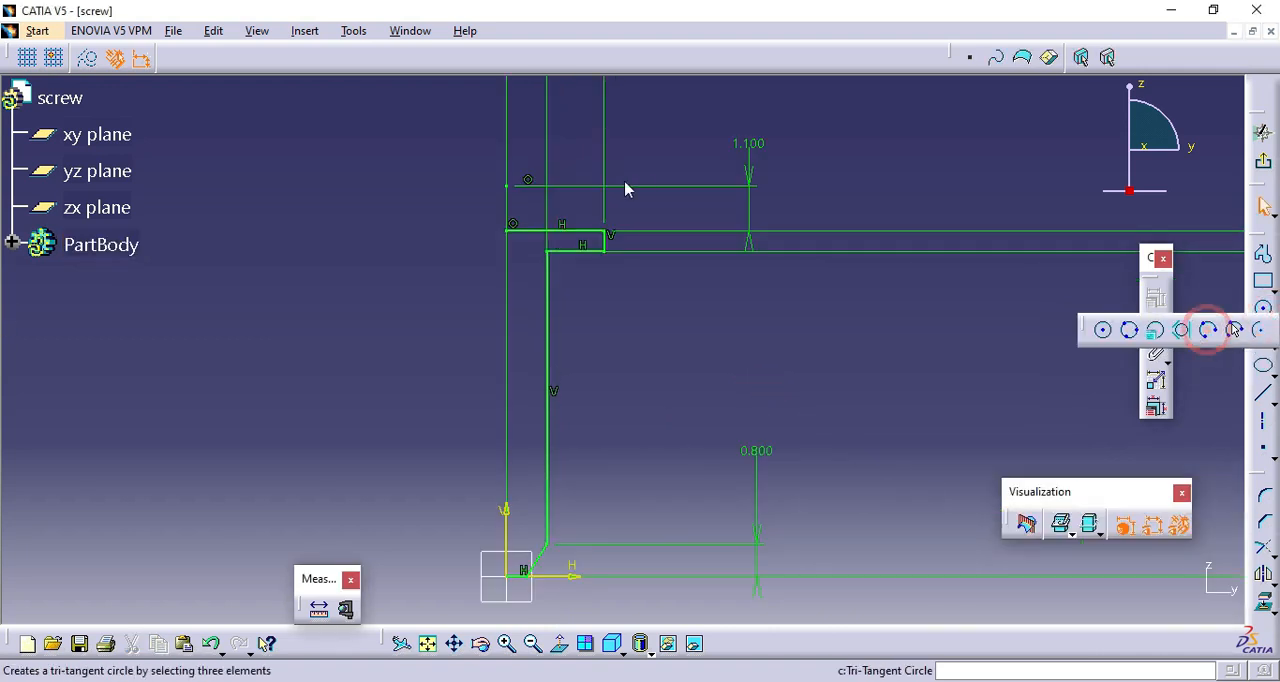
{"action": "left_click", "coordinate": [507, 175]}
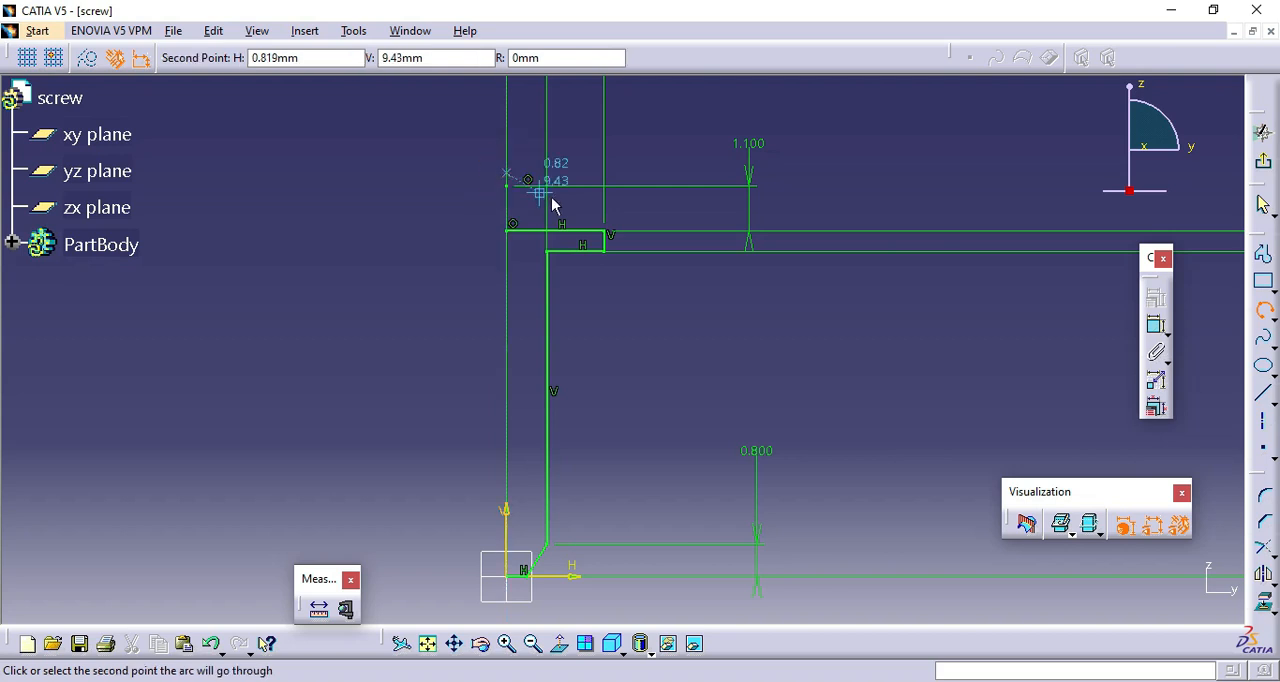
{"action": "left_click", "coordinate": [559, 205]}
{"action": "left_click", "coordinate": [585, 228]}
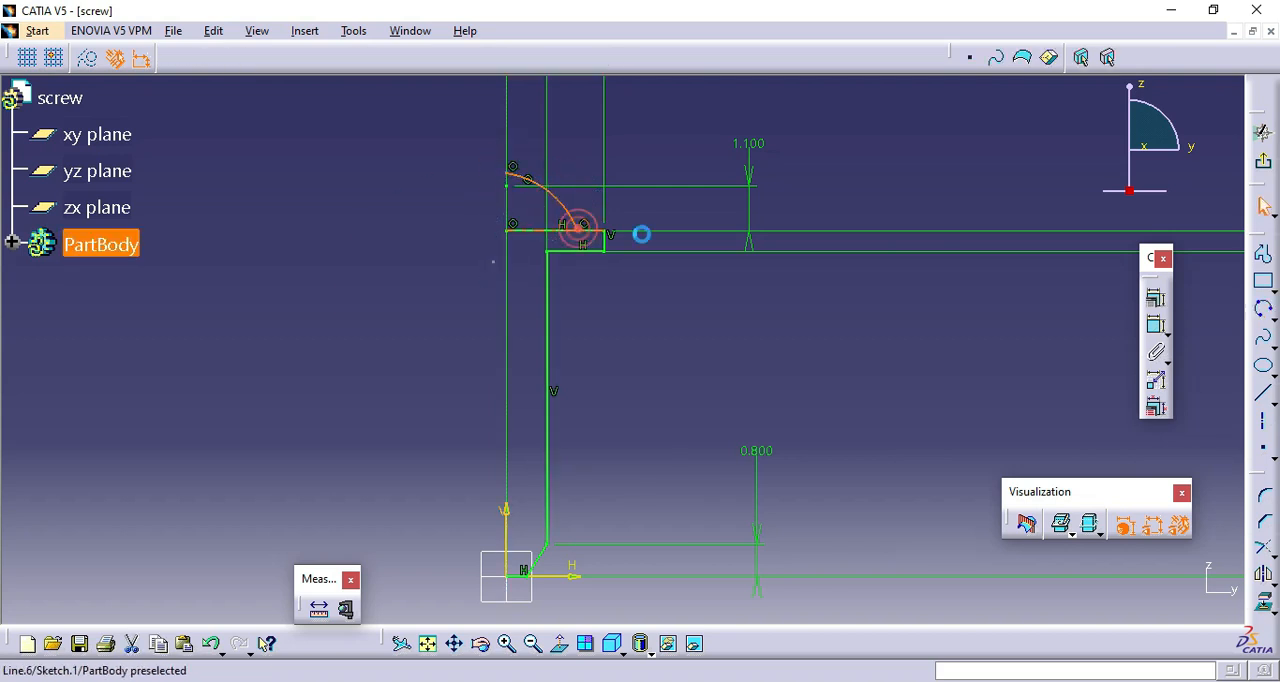
Dimension the horizontal distance between the arc's two endpoints and set it to 1.8 mm.
{"action": "left_click", "coordinate": [1156, 325]}
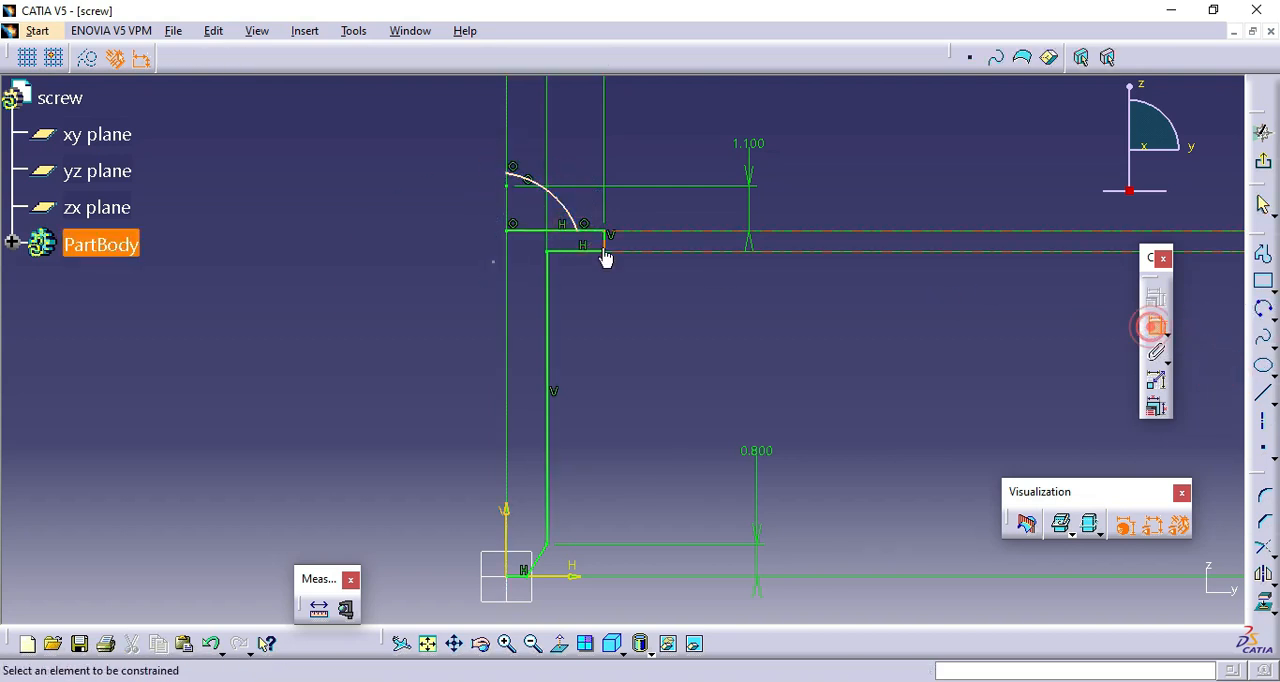
{"action": "left_click", "coordinate": [587, 238]}
{"action": "left_click", "coordinate": [508, 172]}
{"action": "right_click", "coordinate": [421, 191]}
{"action": "left_click", "coordinate": [517, 246]}
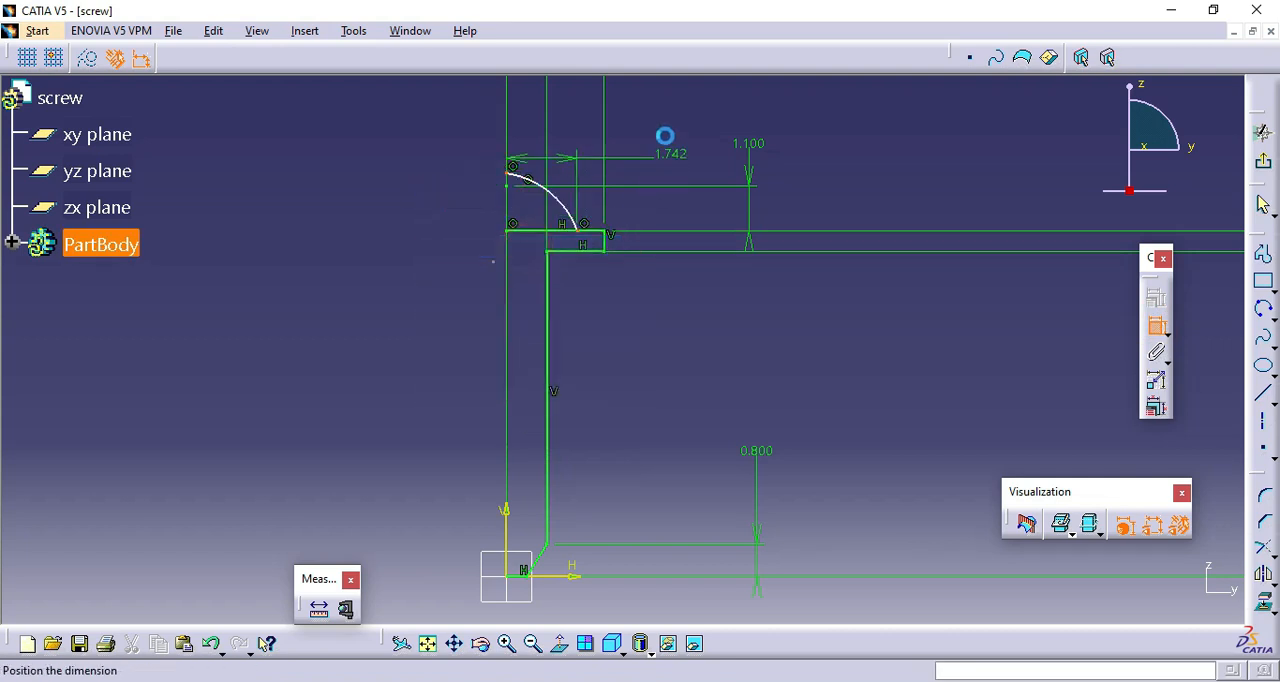
{"action": "left_click", "coordinate": [697, 126]}
{"action": "double_click", "coordinate": [691, 118]}
{"action": "type", "text": "1.8"}
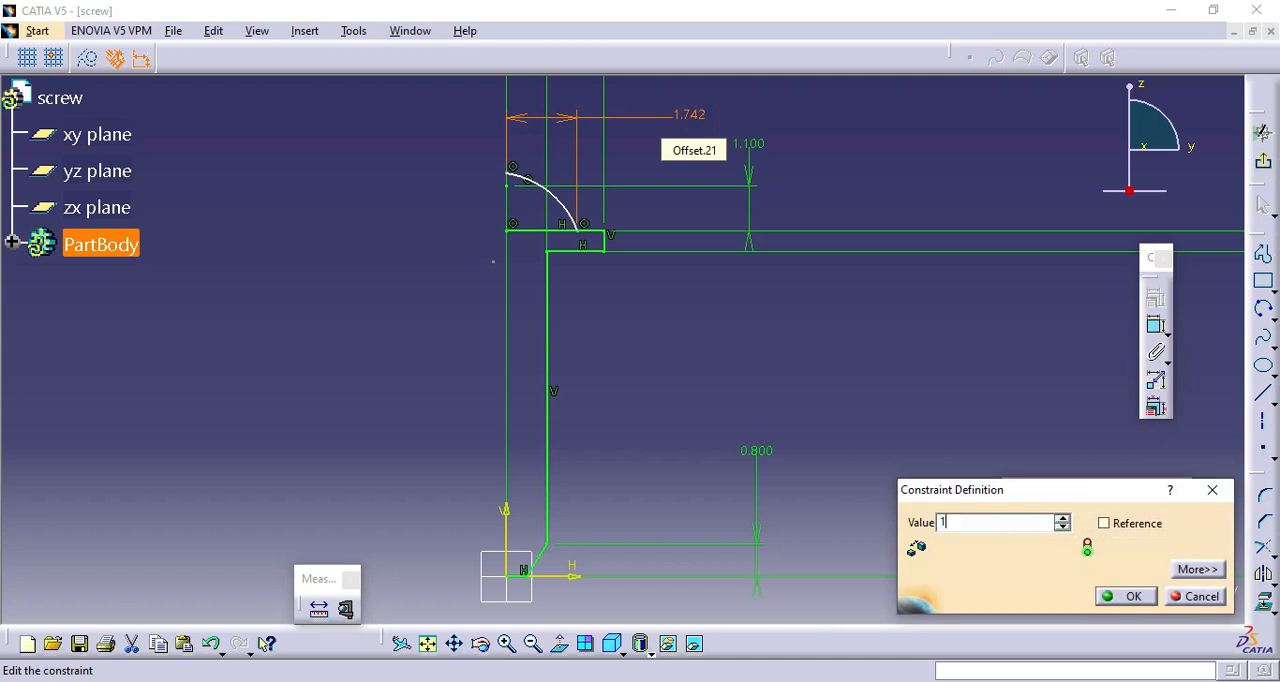
{"action": "left_click", "coordinate": [1125, 597]}
Dimension the arc's upper endpoint 1.1 mm above the head's upper line.
{"action": "left_click", "coordinate": [1157, 330]}
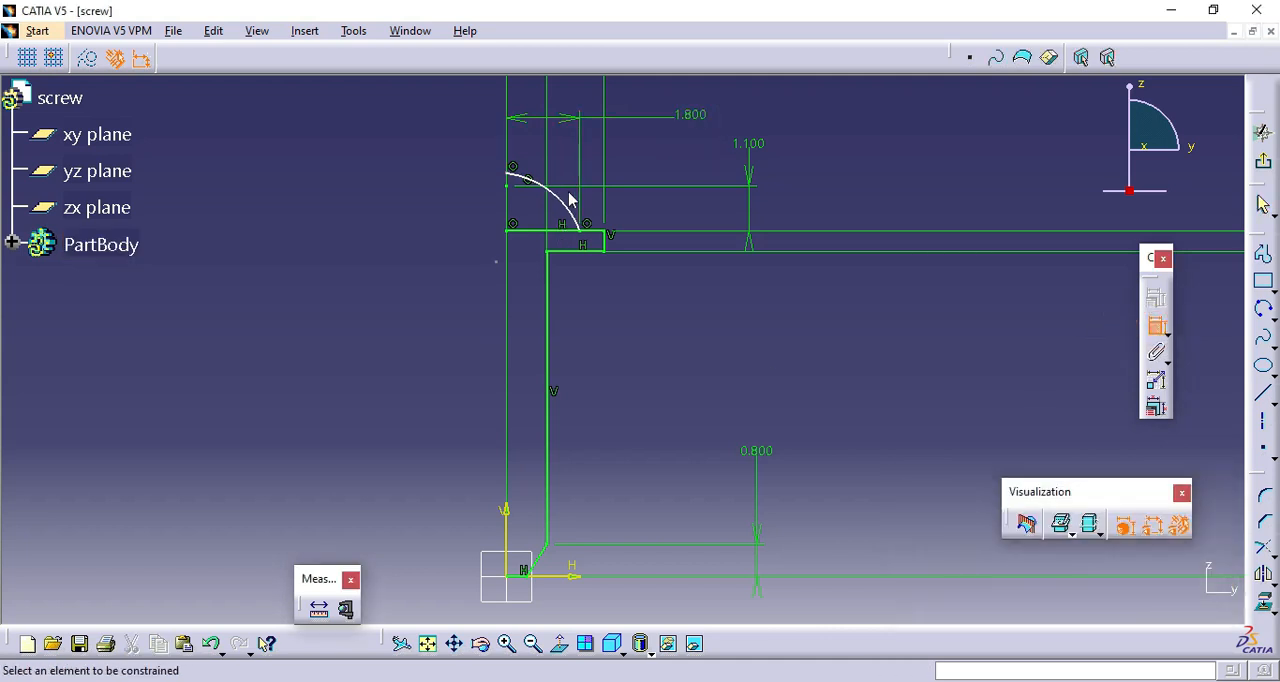
{"action": "left_click", "coordinate": [524, 227]}
{"action": "left_click", "coordinate": [417, 198]}
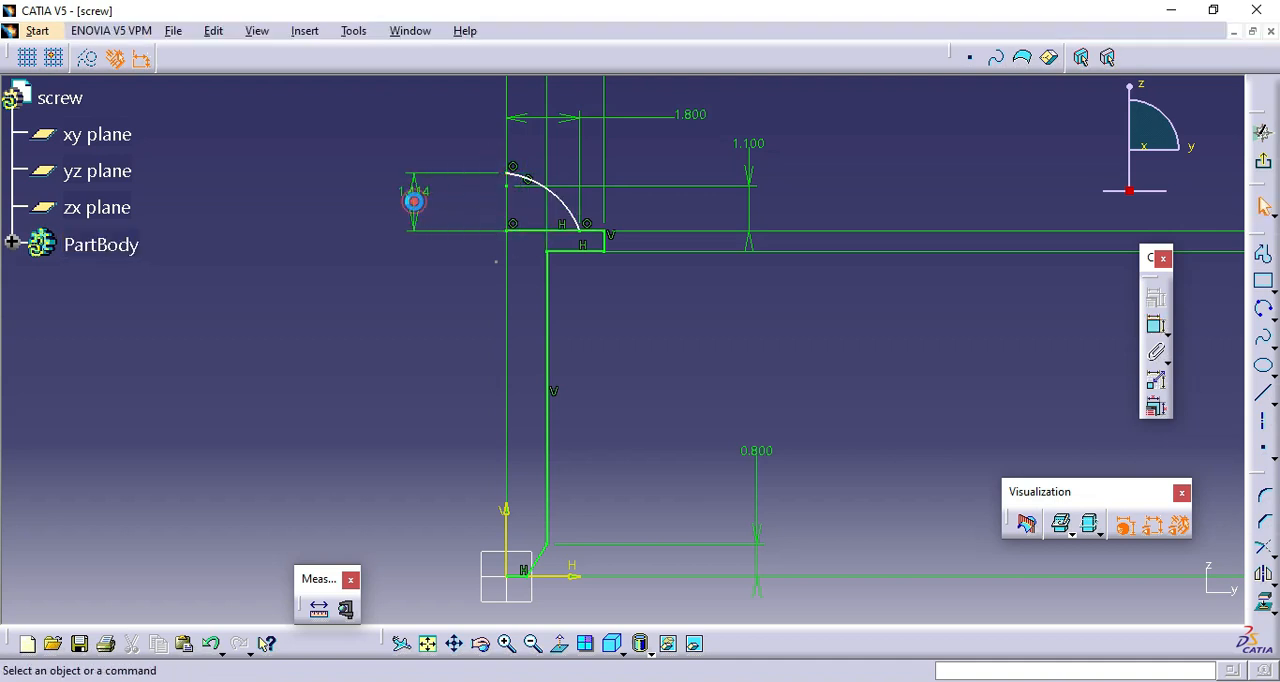
{"action": "double_click", "coordinate": [415, 199]}
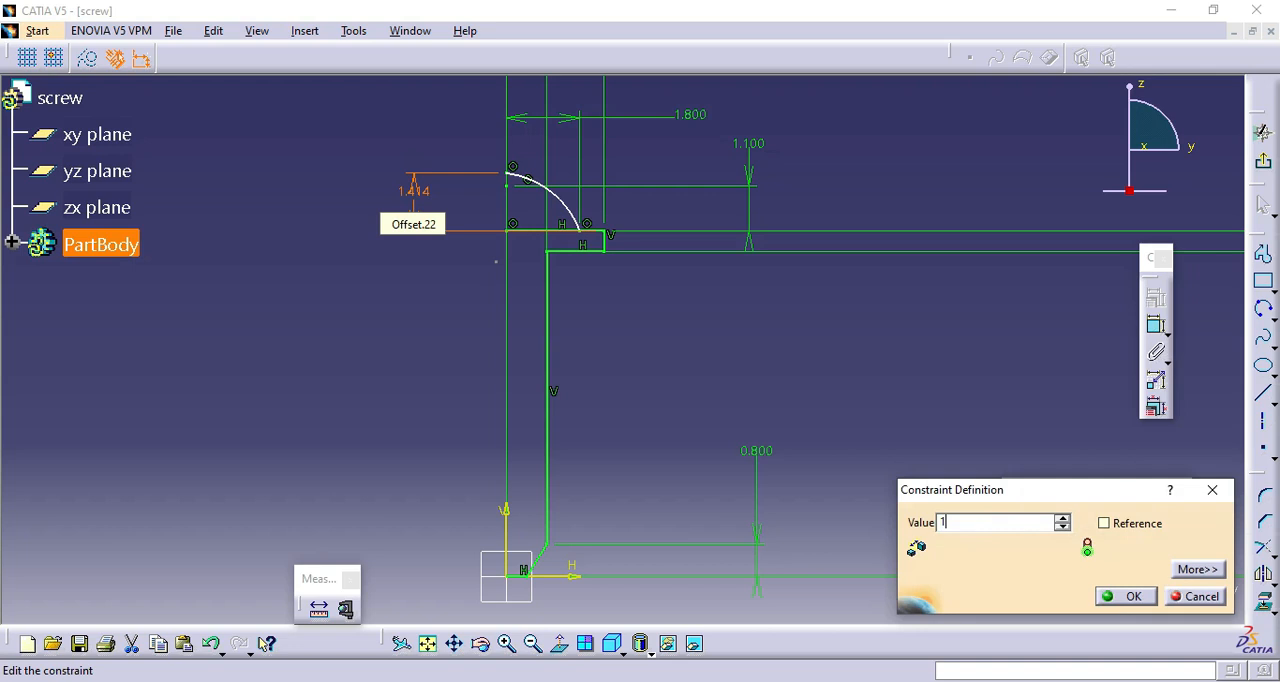
{"action": "key", "text": "Return"}
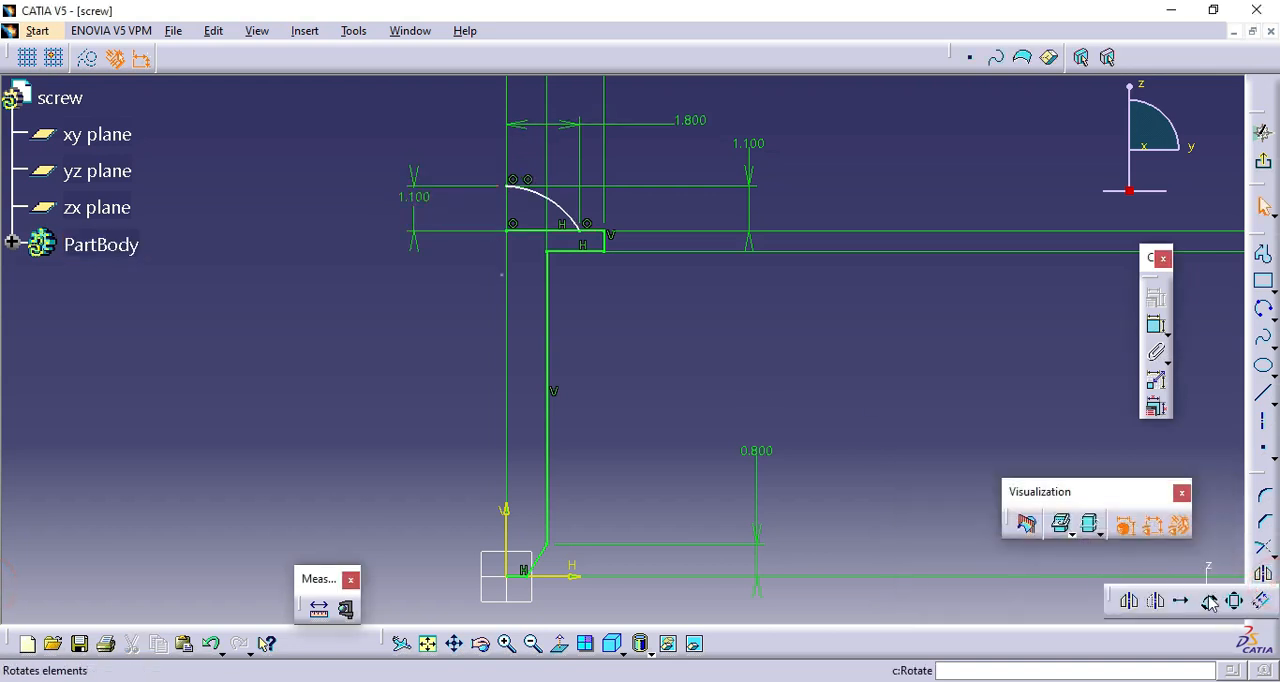
Quick Trim the part of the head's upper line that lies beneath the arc.
{"action": "left_click", "coordinate": [1273, 554]}
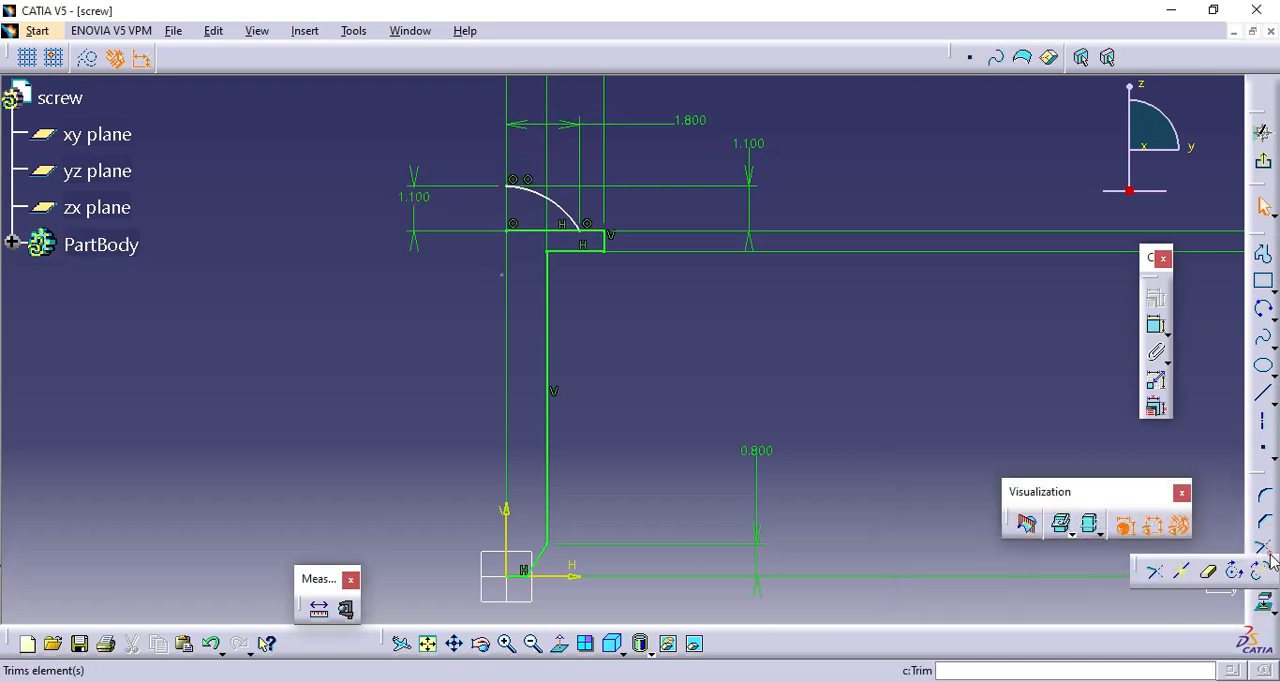
{"action": "left_click", "coordinate": [1211, 574]}
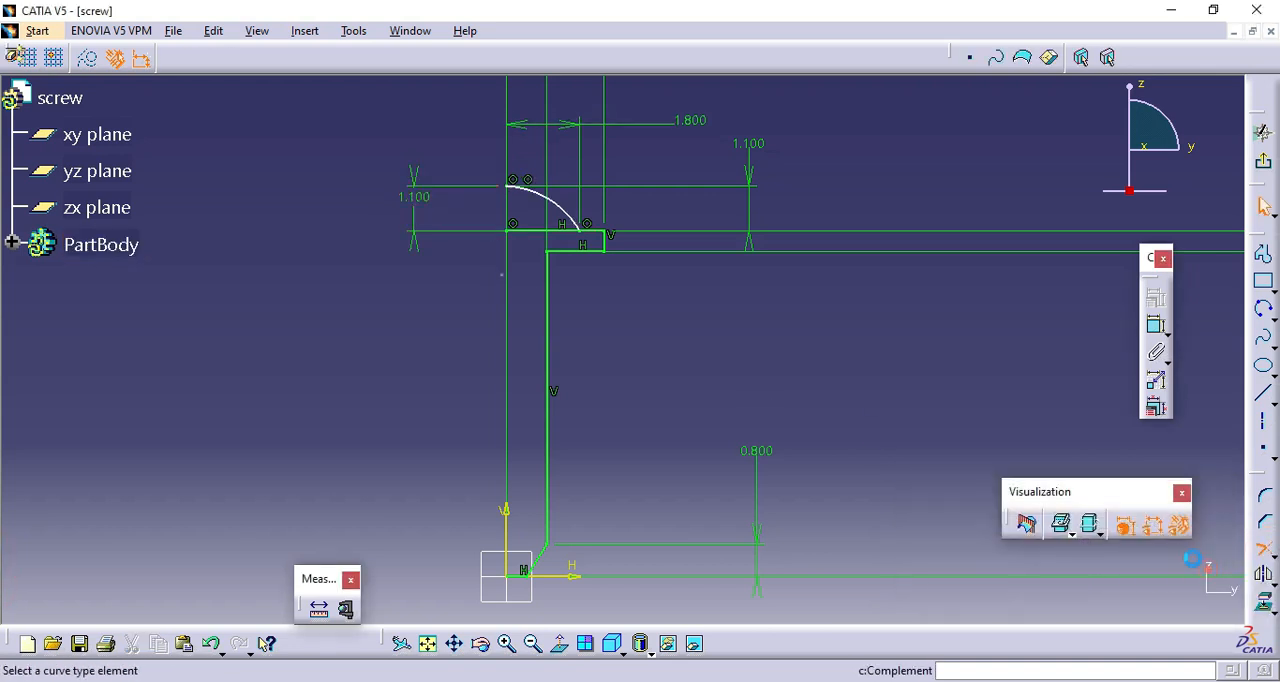
{"action": "left_click", "coordinate": [526, 231]}
{"action": "left_click", "coordinate": [678, 392]}
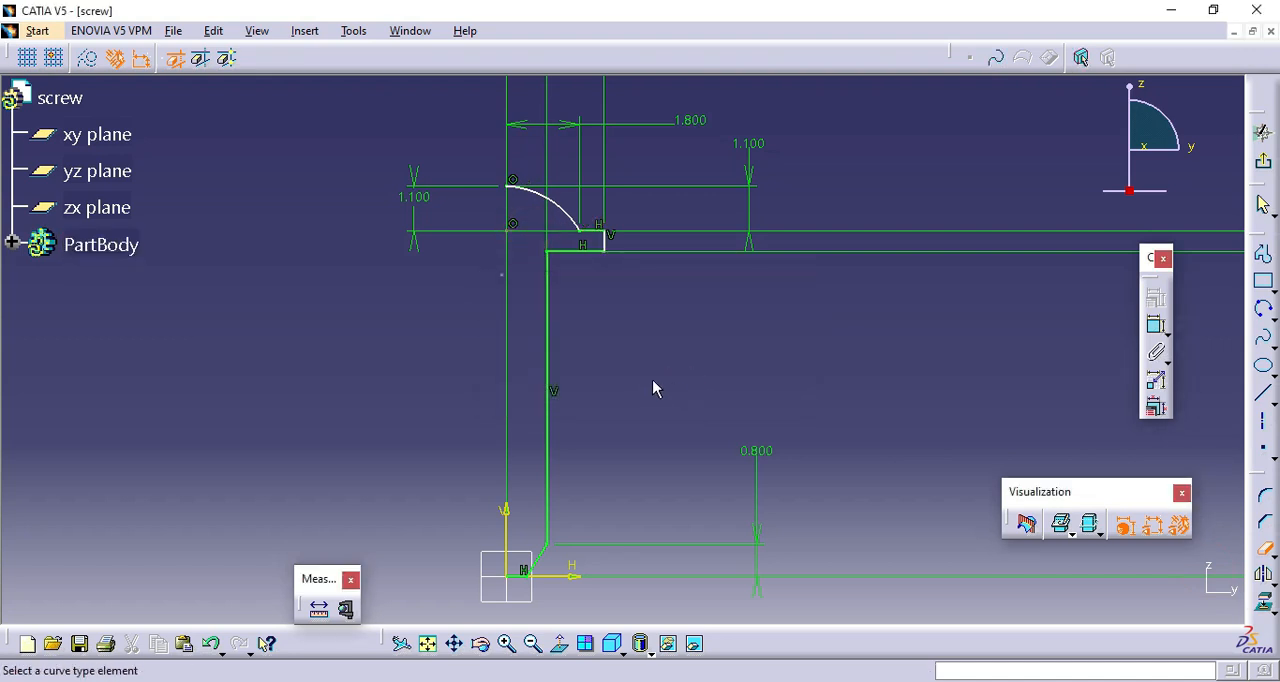
Close the profile with a vertical line from the arc's upper endpoint to the origin and exit the sketch.
{"action": "left_click", "coordinate": [1265, 397]}
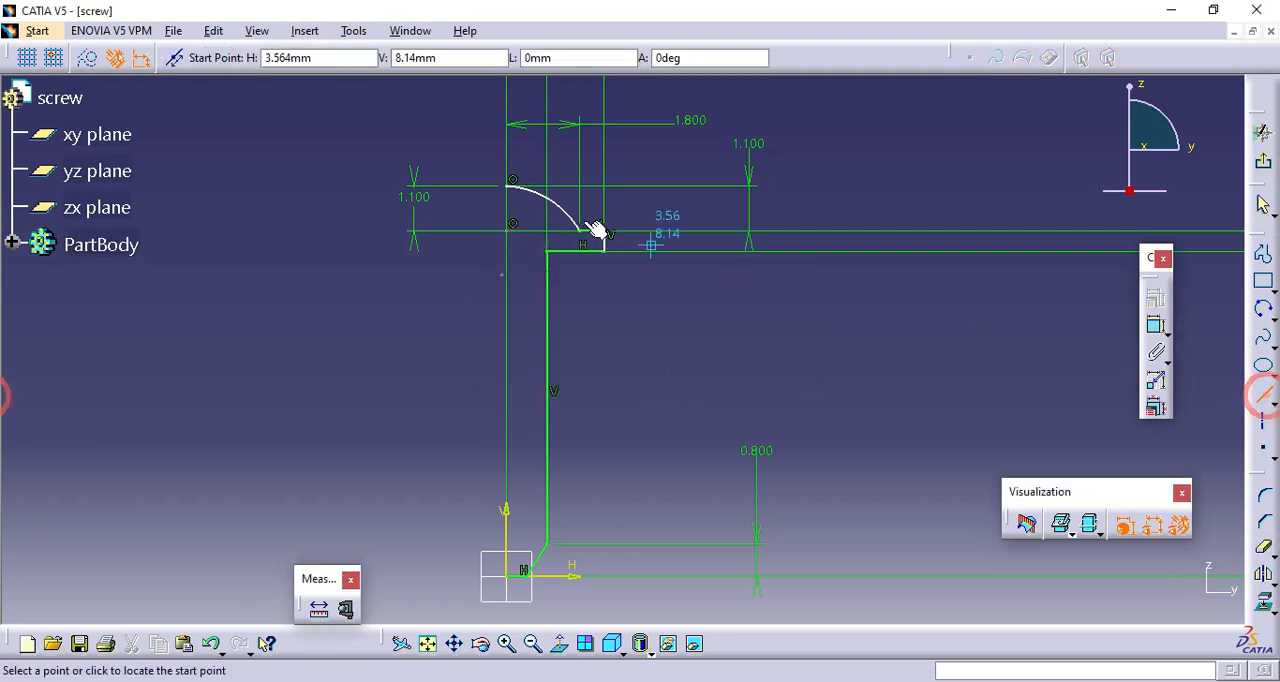
{"action": "left_click", "coordinate": [510, 186]}
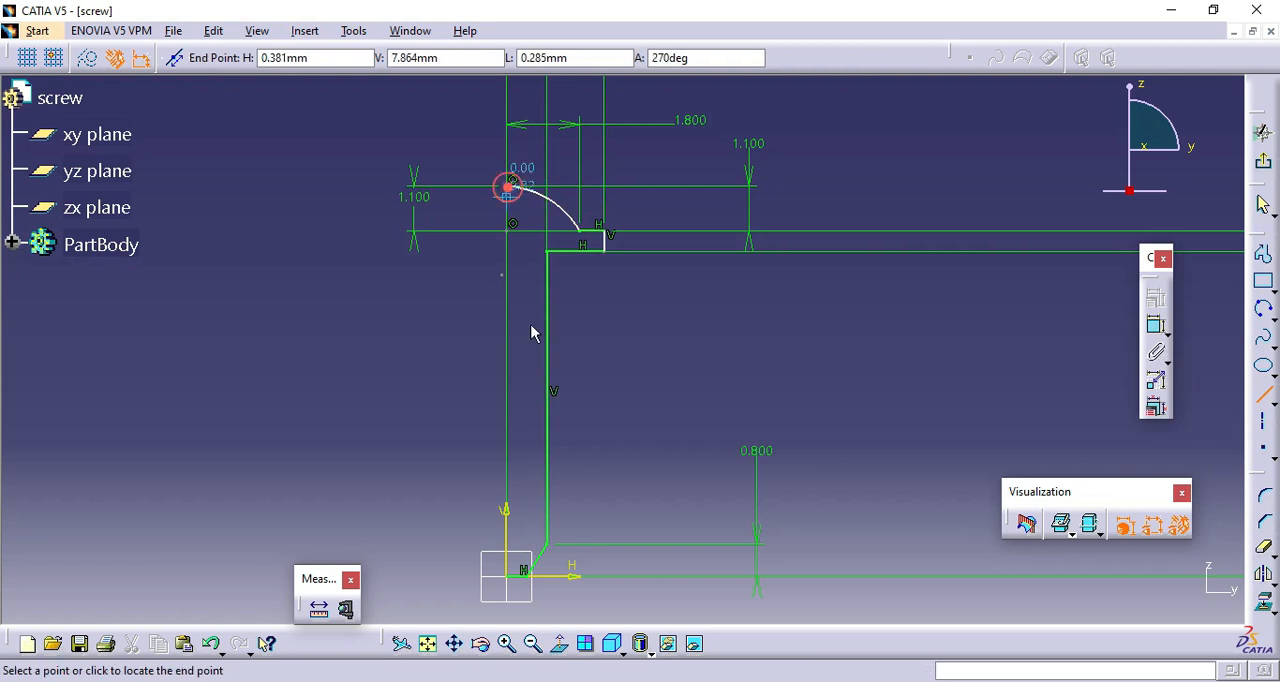
{"action": "left_click", "coordinate": [516, 580]}
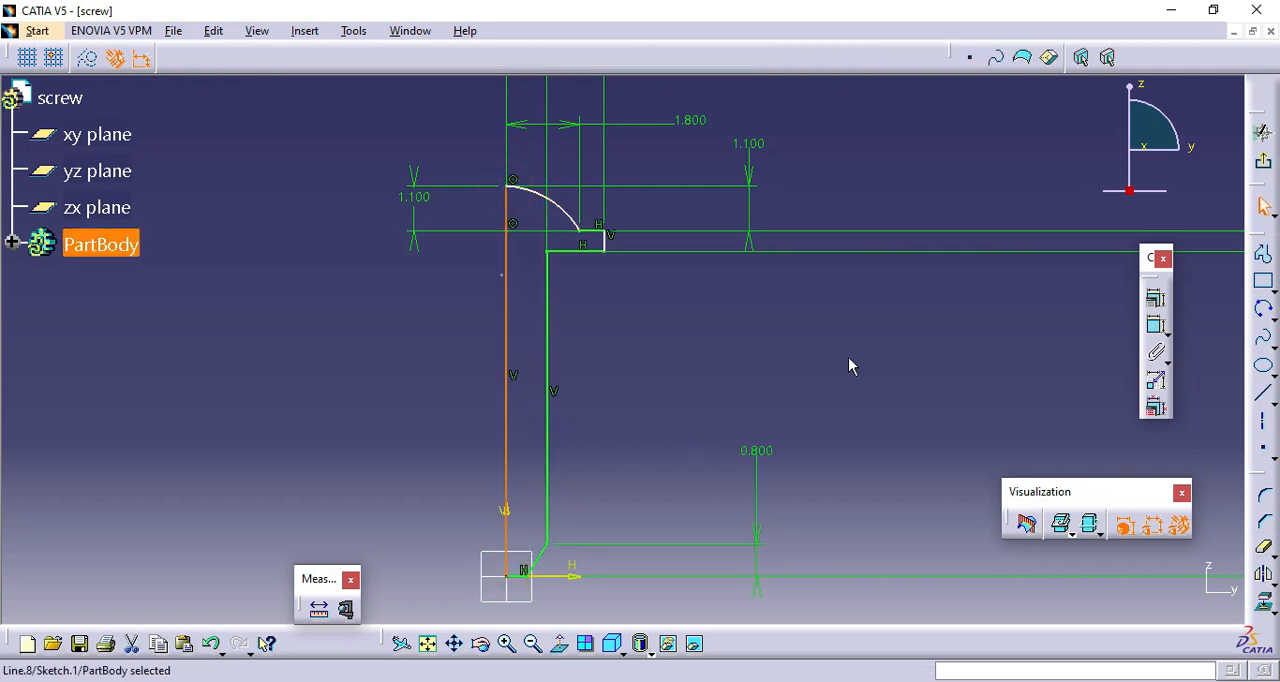
{"action": "left_click", "coordinate": [1262, 132]}
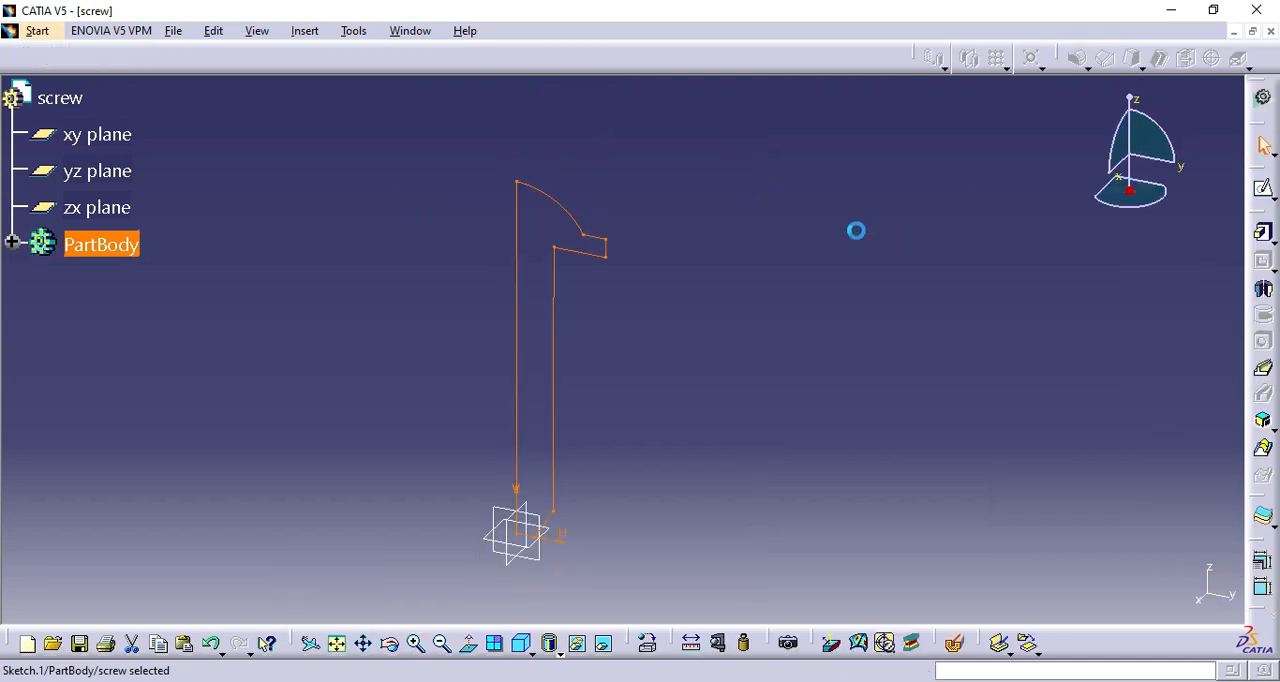
Revolve the screw's half profile into a solid shaft through 360 degrees about the Z axis.
{"action": "left_click", "coordinate": [1263, 289]}
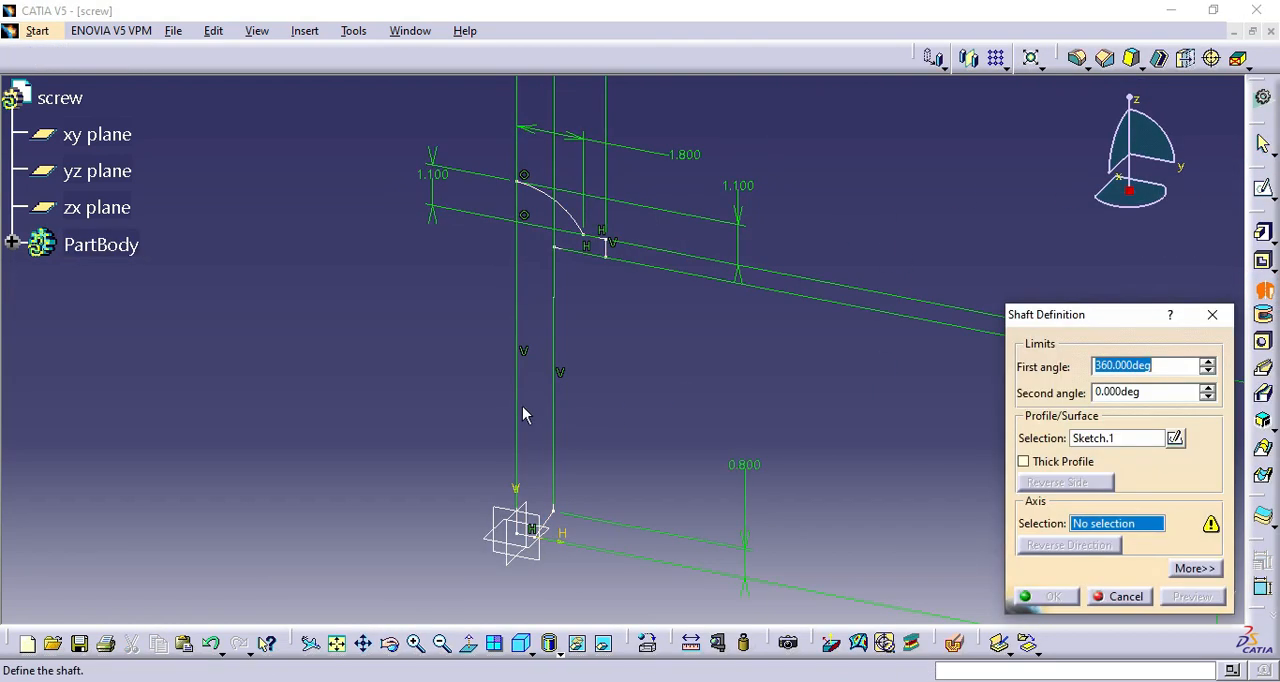
{"action": "left_click", "coordinate": [1211, 566]}
{"action": "right_click", "coordinate": [923, 522]}
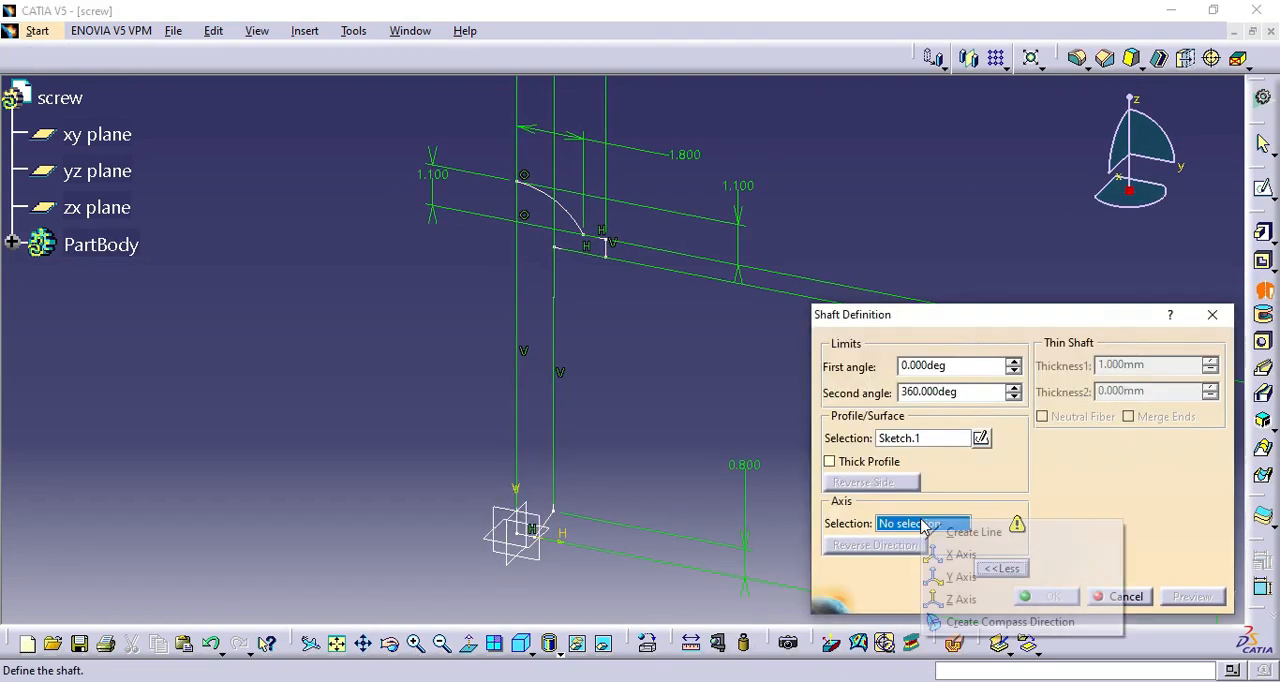
{"action": "left_click", "coordinate": [960, 578]}
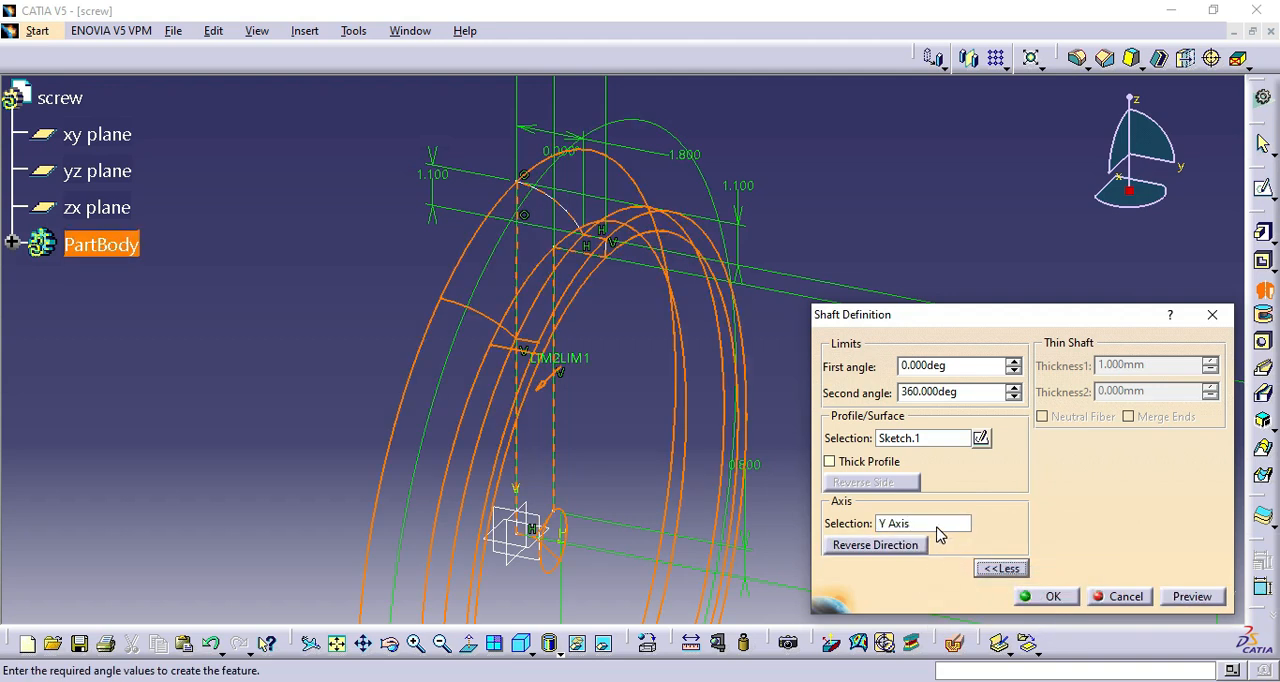
{"action": "right_click", "coordinate": [938, 535]}
{"action": "left_click", "coordinate": [958, 488]}
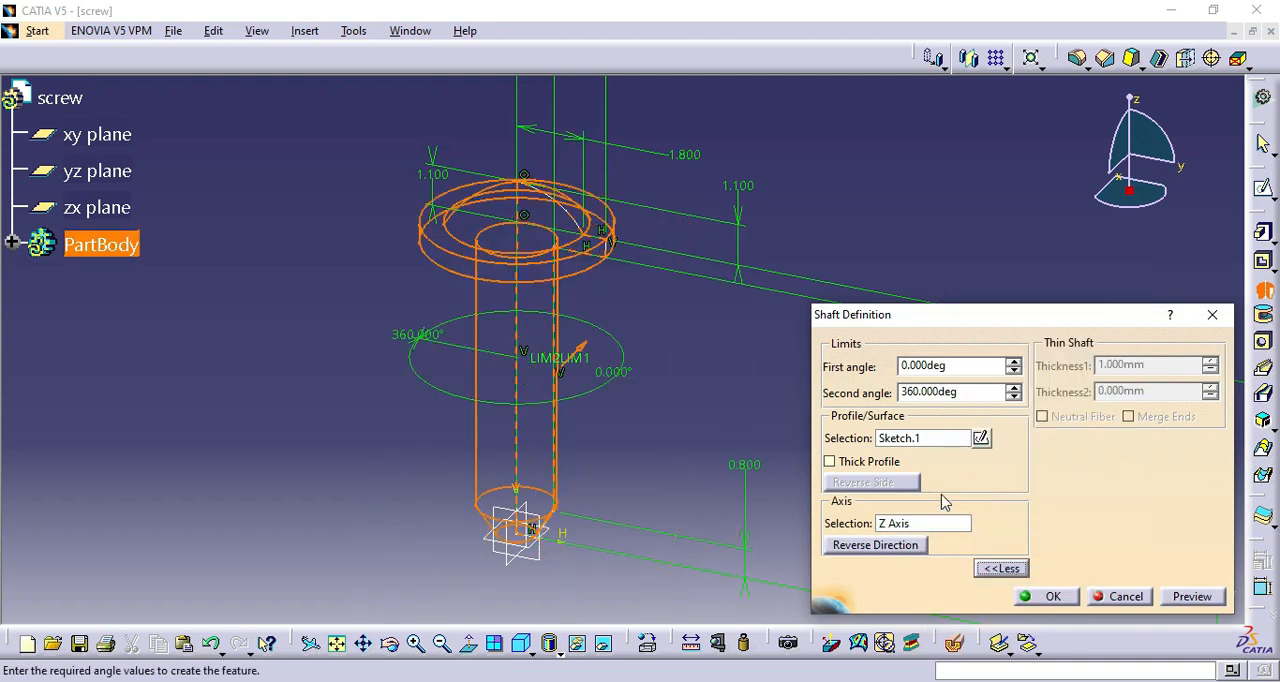
{"action": "left_click", "coordinate": [1193, 597]}
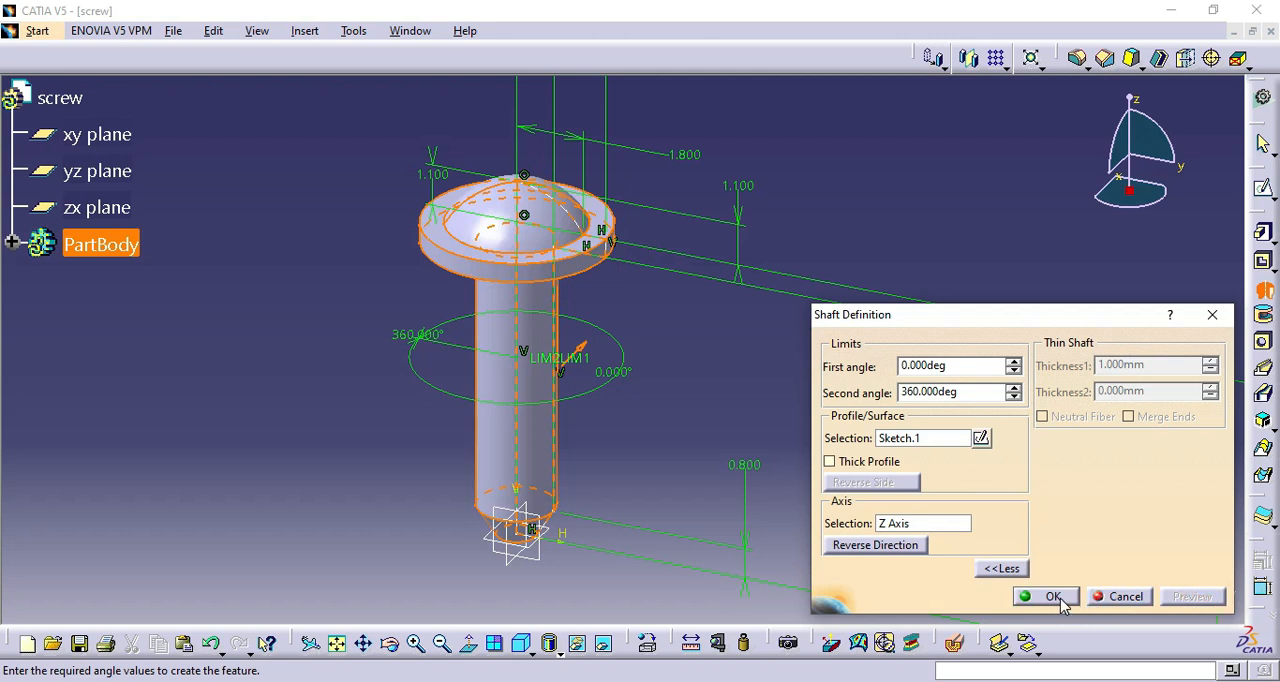
{"action": "left_click", "coordinate": [1050, 597]}
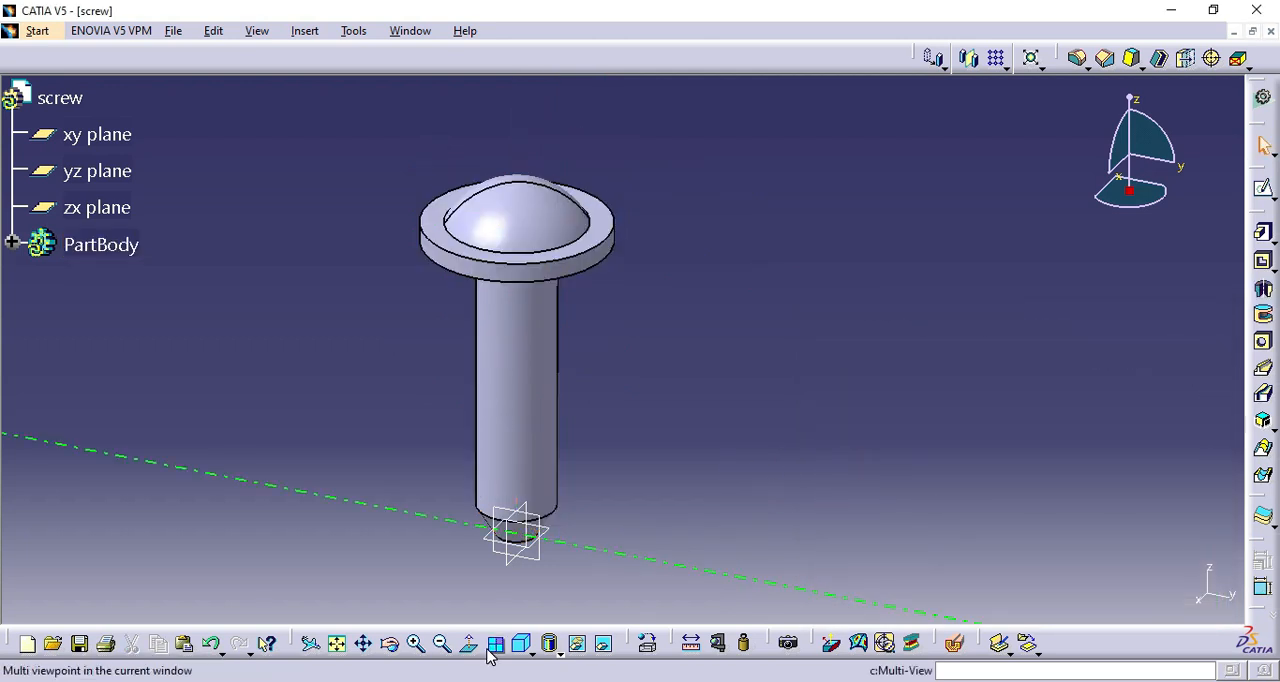
Open a sketch on the yz plane and place a point just outside the shank near its lower end.
{"action": "left_click", "coordinate": [442, 645]}
{"action": "left_click", "coordinate": [391, 647]}
{"action": "left_click_drag", "start_coordinate": [490, 545], "coordinate": [651, 551]}
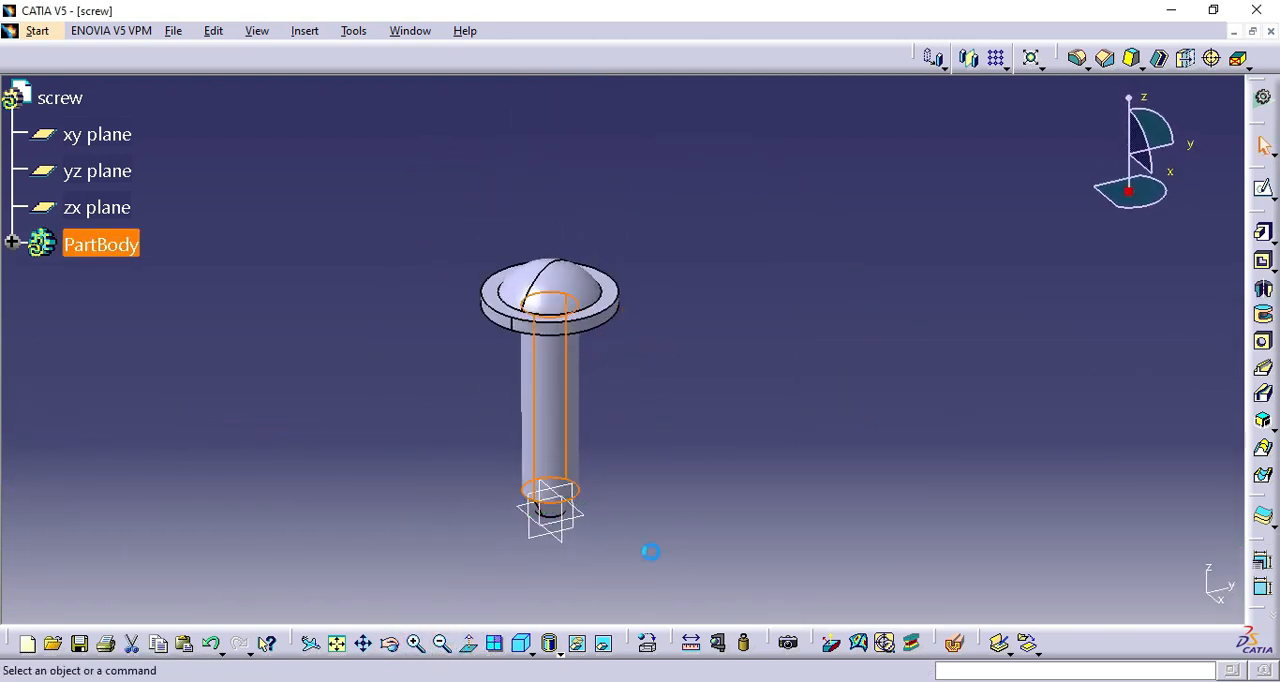
{"action": "left_click", "coordinate": [528, 541]}
{"action": "left_click", "coordinate": [1263, 188]}
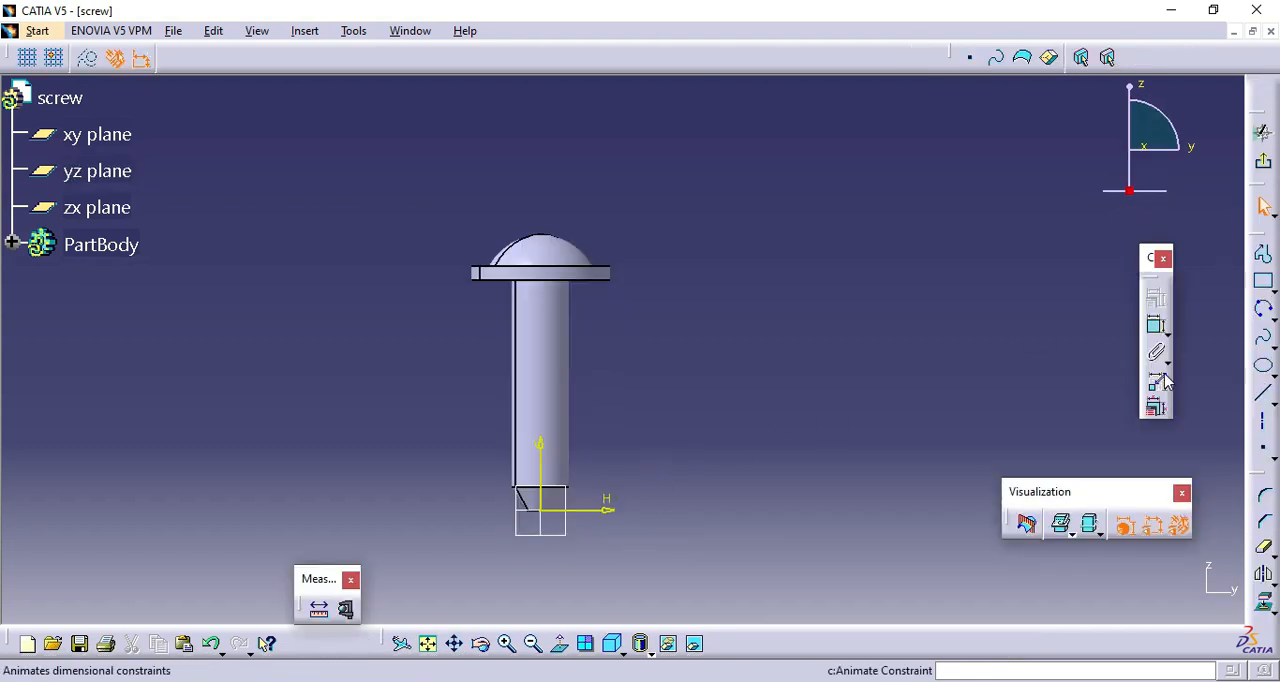
{"action": "left_click", "coordinate": [1264, 452]}
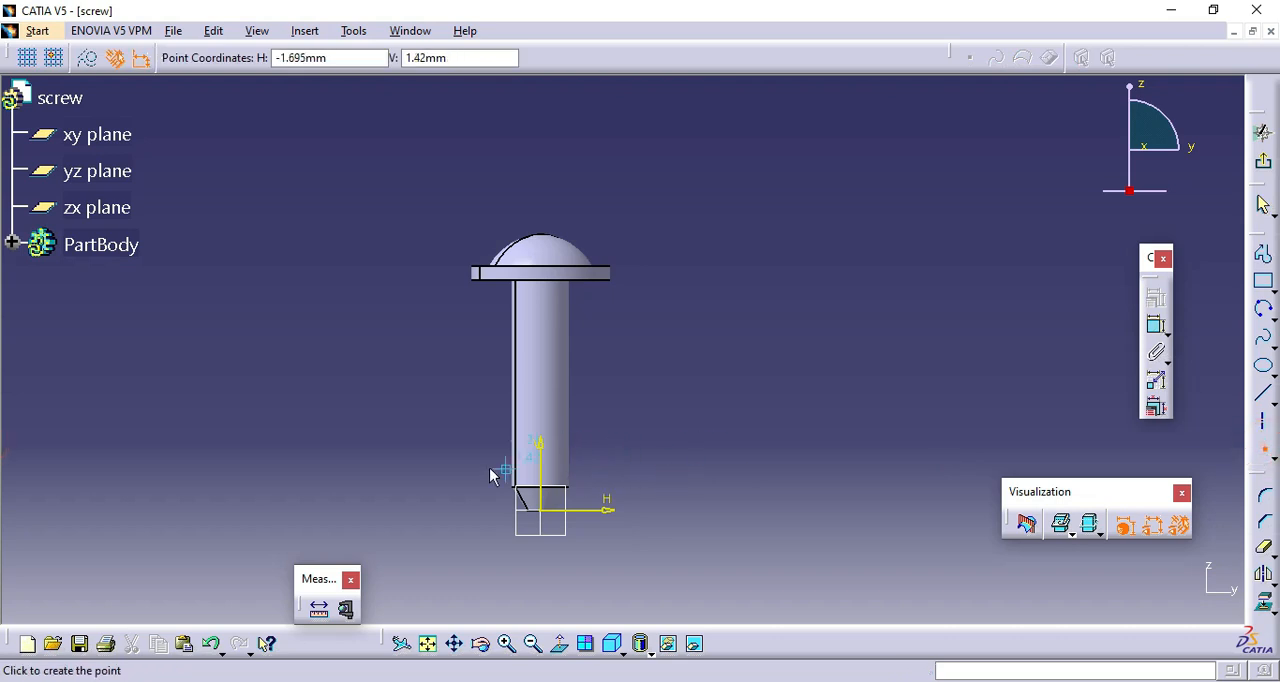
{"action": "left_click", "coordinate": [505, 437]}
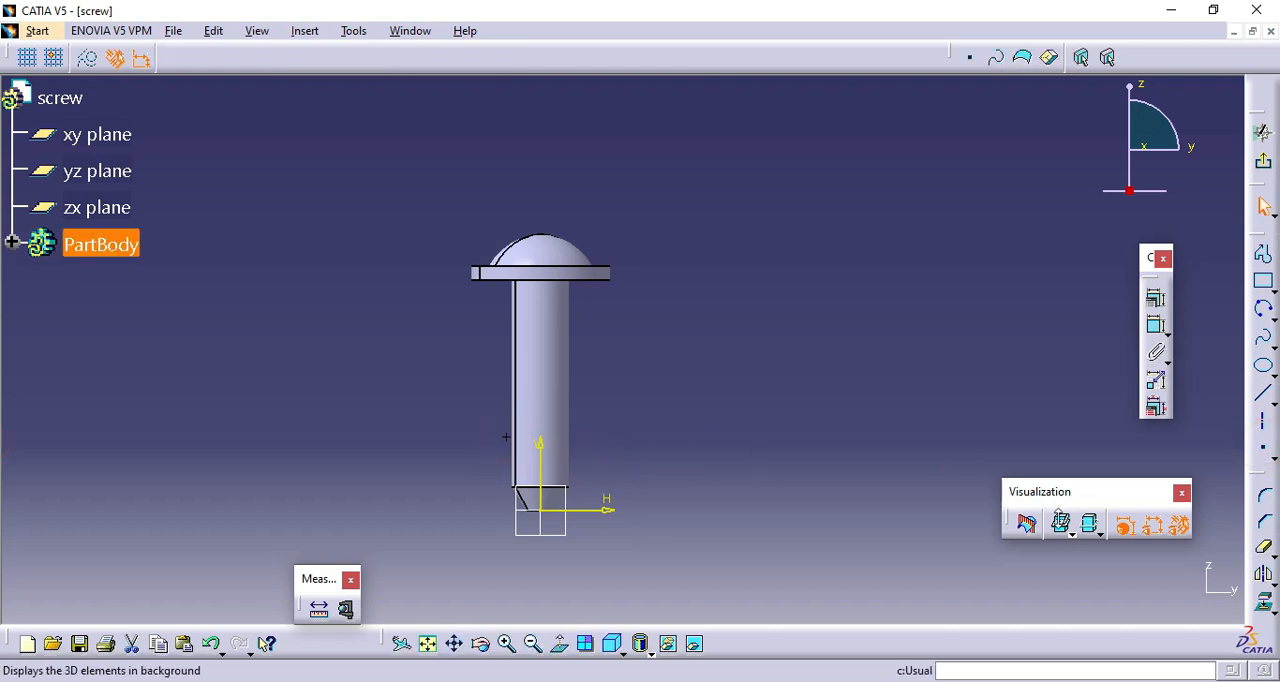
Dimension the point's horizontal distance from the vertical axis and set it to 1 mm.
{"action": "left_click", "coordinate": [1157, 328]}
{"action": "left_click", "coordinate": [423, 380]}
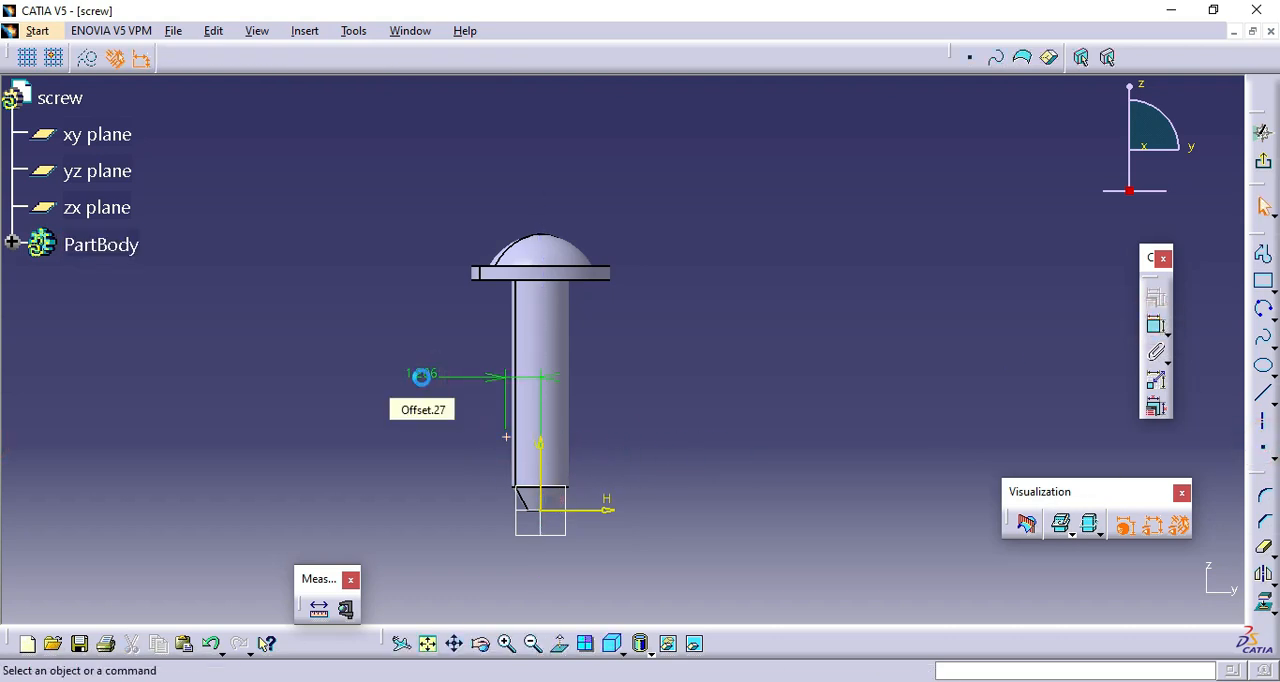
{"action": "double_click", "coordinate": [423, 382]}
{"action": "type", "text": "1"}
{"action": "left_click", "coordinate": [1120, 596]}
Dimension the point 1 mm above the horizontal axis and exit the sketch.
{"action": "left_click", "coordinate": [1157, 328]}
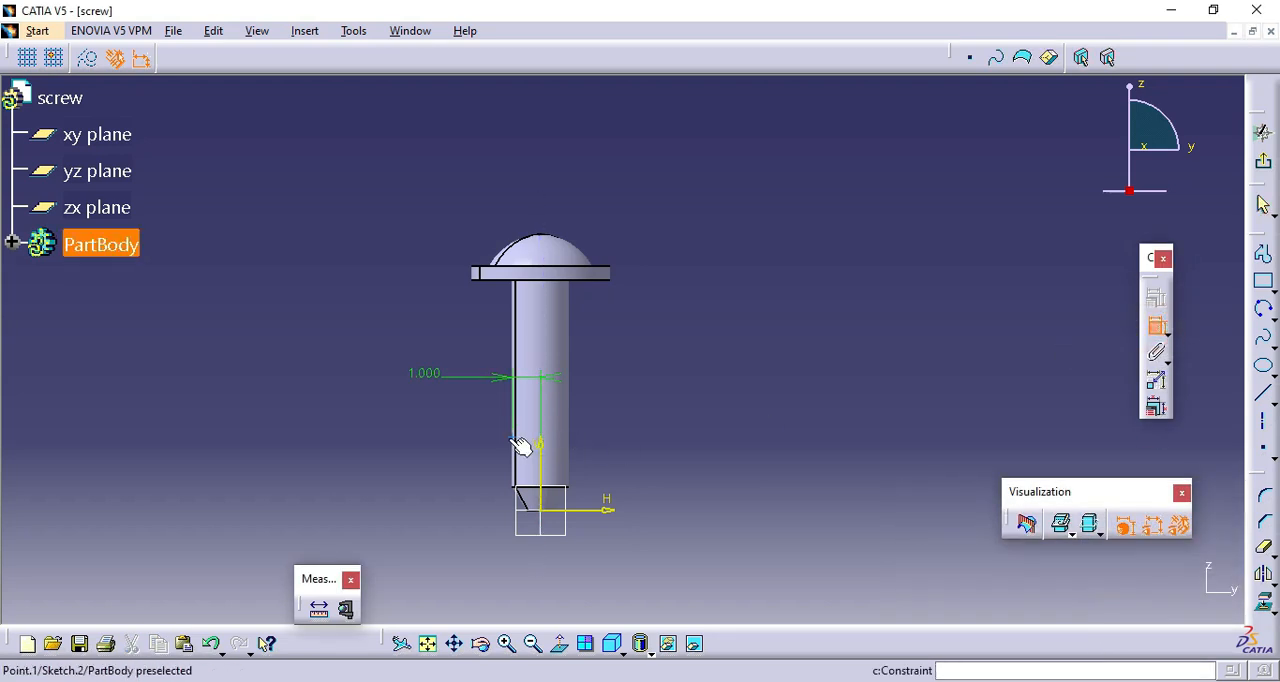
{"action": "left_click", "coordinate": [522, 440]}
{"action": "left_click", "coordinate": [591, 512]}
{"action": "left_click", "coordinate": [427, 473]}
{"action": "double_click", "coordinate": [423, 460]}
{"action": "type", "text": "1"}
{"action": "left_click", "coordinate": [1122, 594]}
{"action": "left_click", "coordinate": [905, 418]}
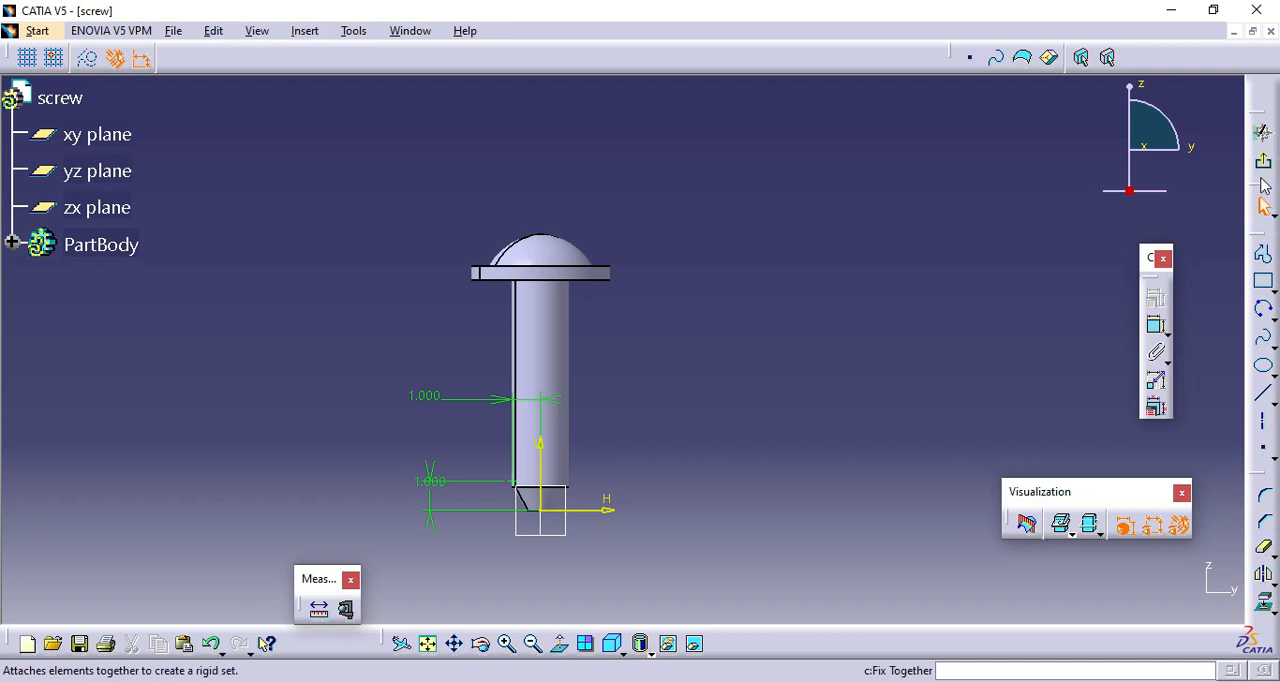
{"action": "left_click", "coordinate": [1264, 168]}
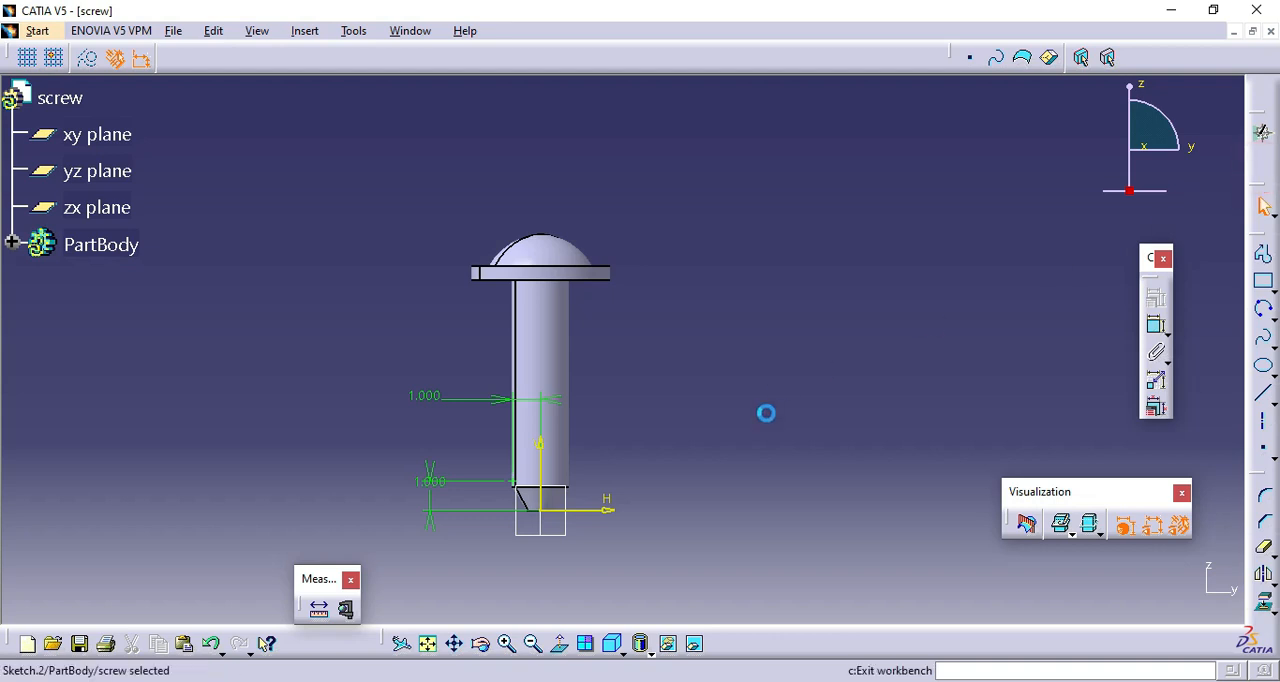
Switch to the Generative Shape Design workbench.
{"action": "left_click", "coordinate": [35, 31]}
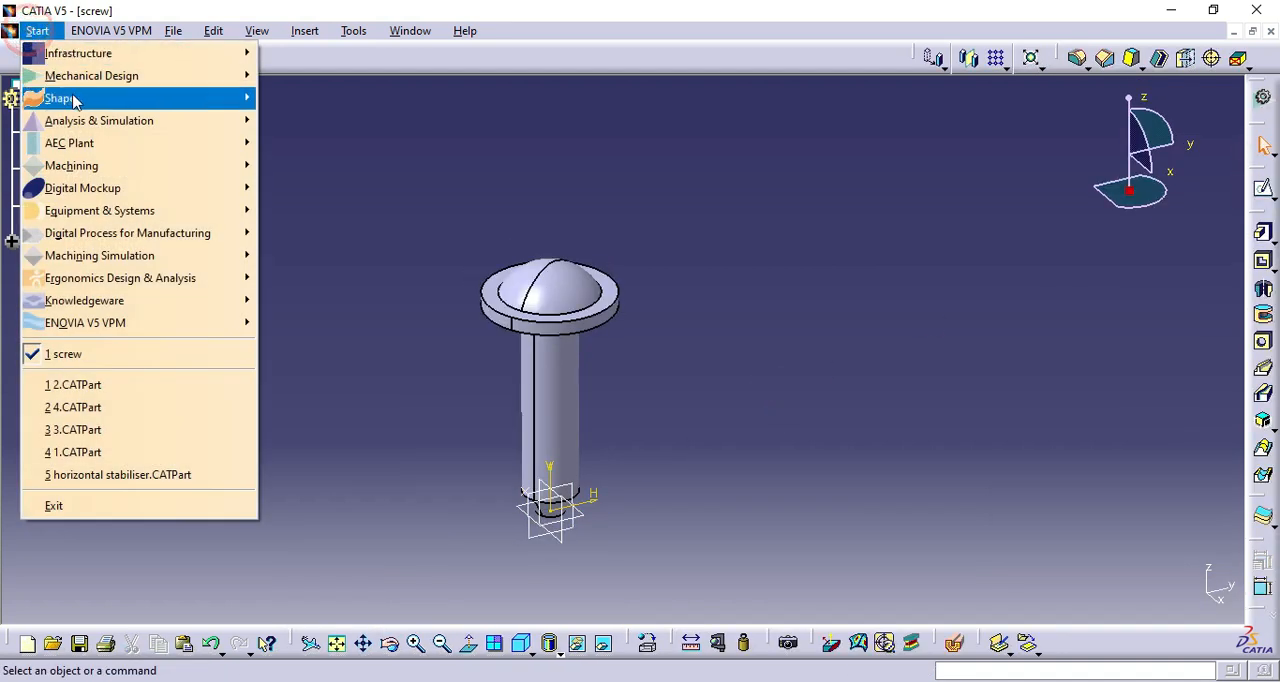
{"action": "mouse_move", "coordinate": [90, 99]}
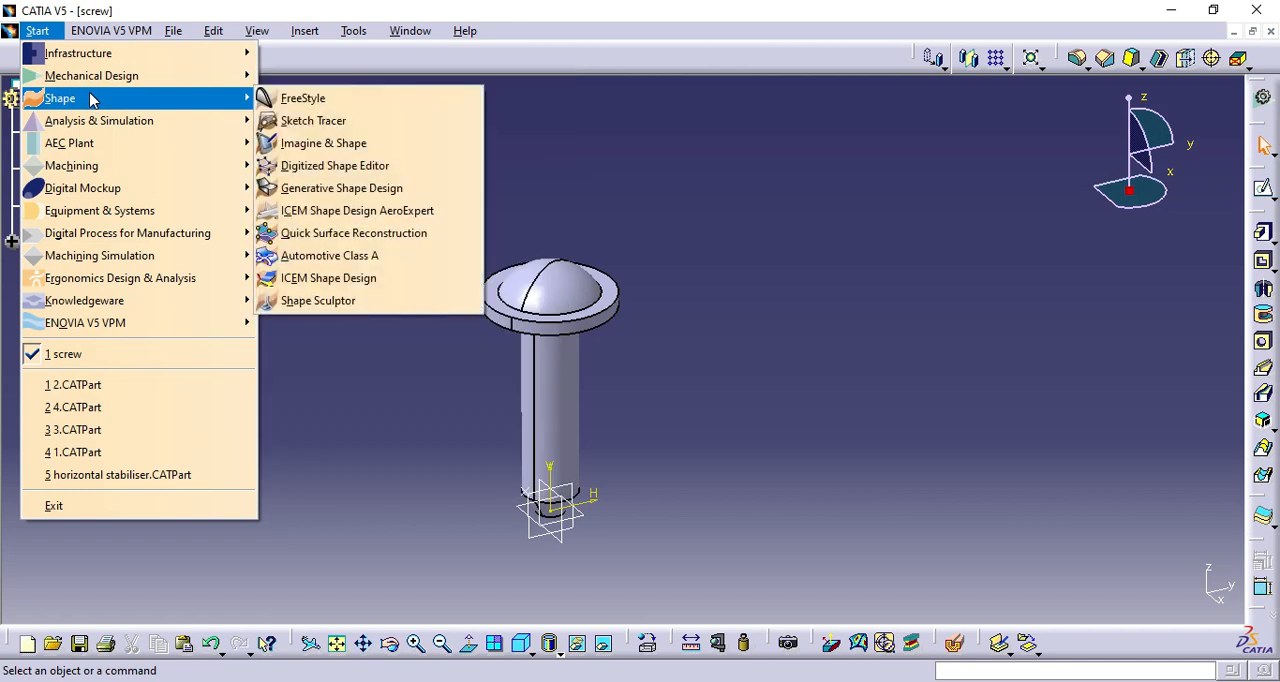
{"action": "left_click", "coordinate": [341, 188]}
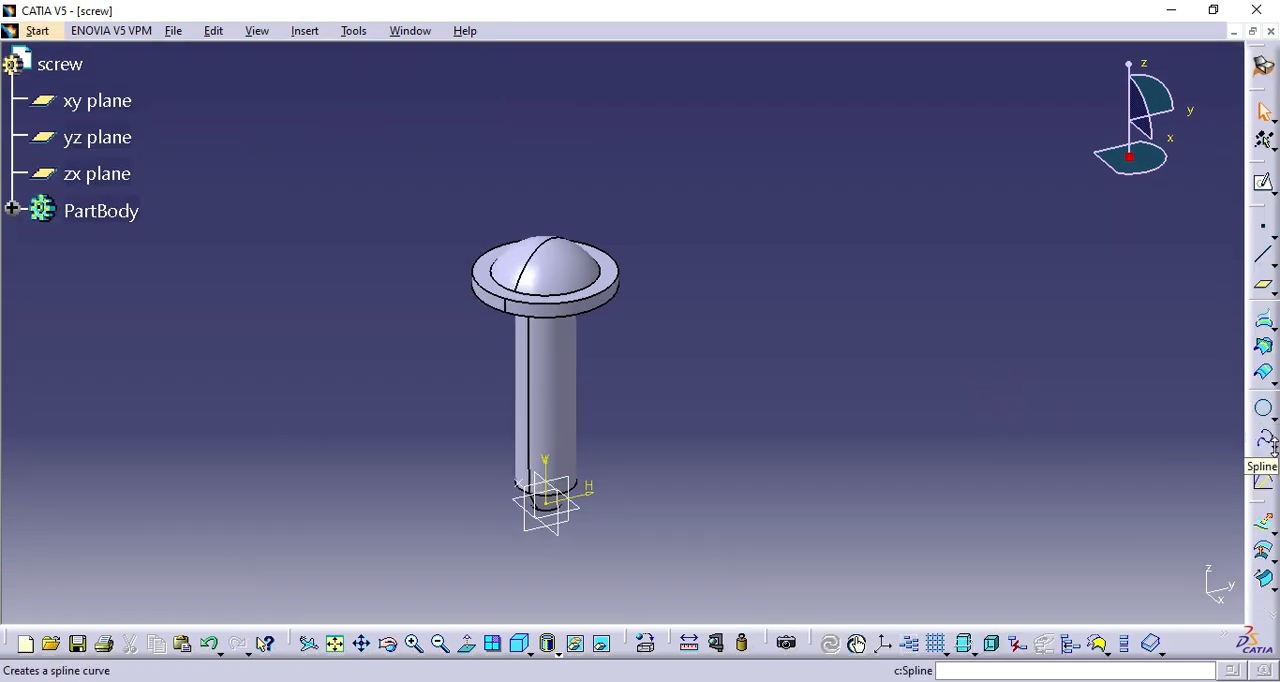
Create a counterclockwise helix from the sketched point about the Z axis with 0.5 mm pitch and 5.5 mm height.
{"action": "left_click", "coordinate": [1272, 448]}
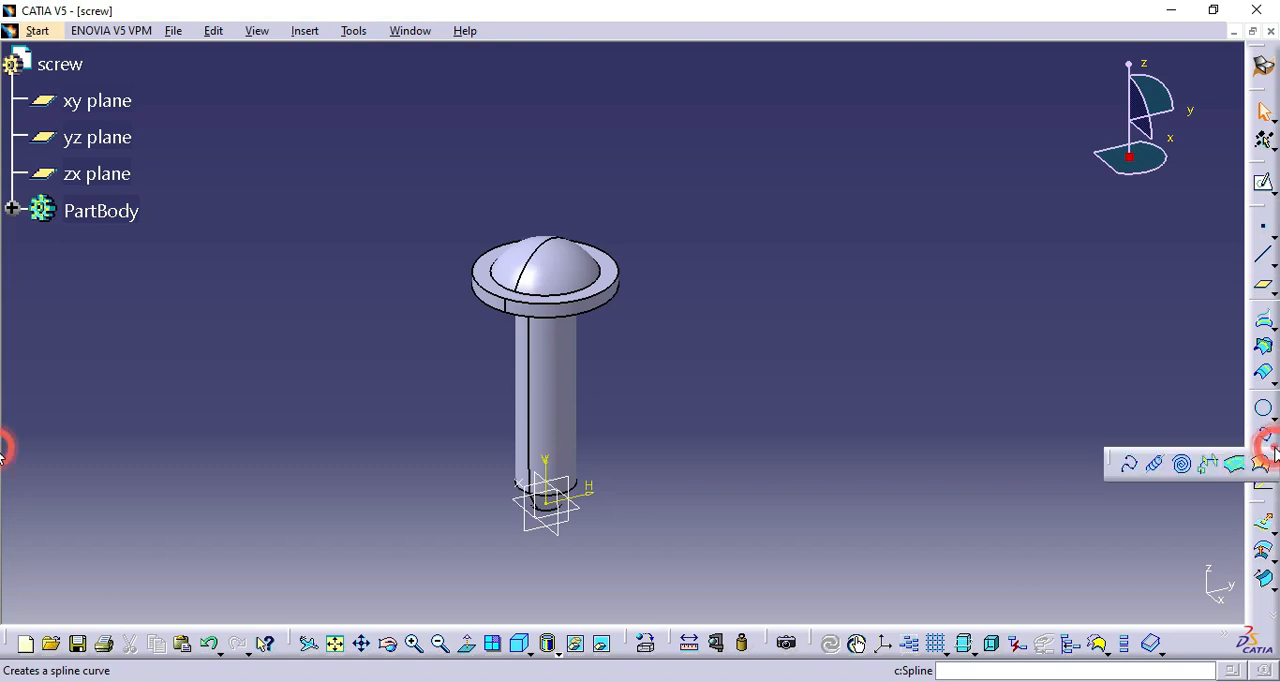
{"action": "left_click", "coordinate": [1160, 466]}
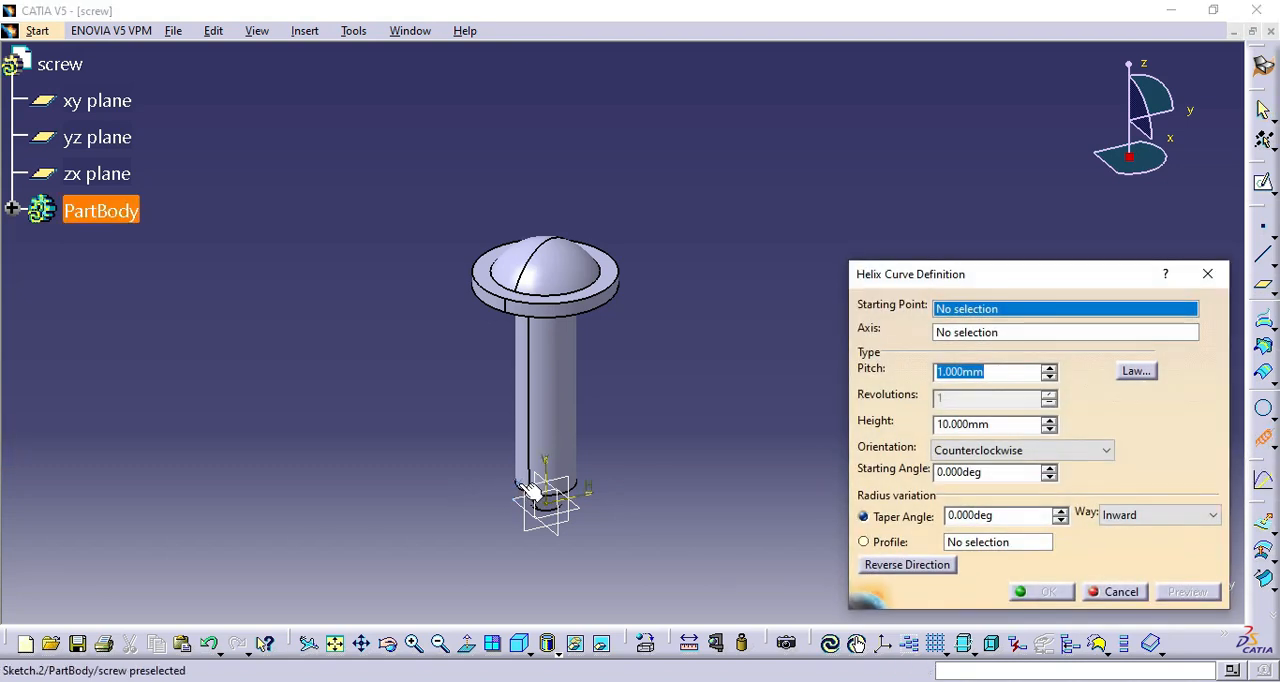
{"action": "left_click", "coordinate": [532, 486]}
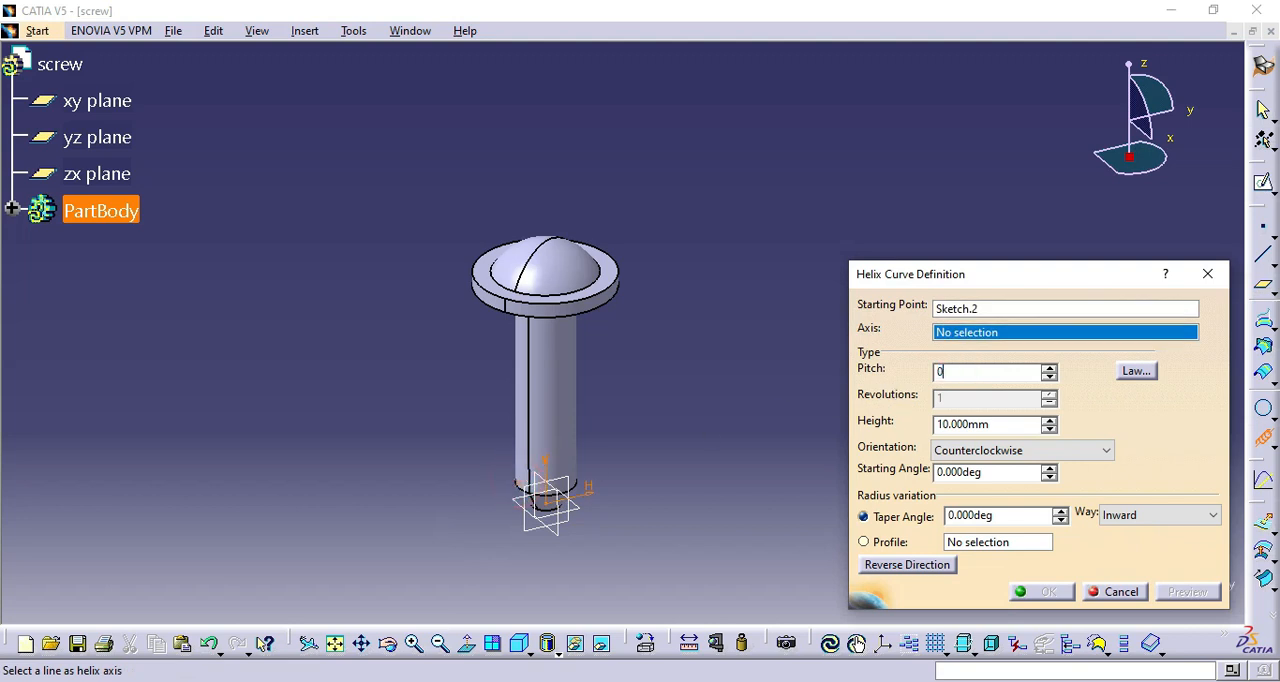
{"action": "type", "text": "0.5"}
{"action": "left_click_drag", "start_coordinate": [1020, 427], "coordinate": [895, 424]}
{"action": "right_click", "coordinate": [1045, 338]}
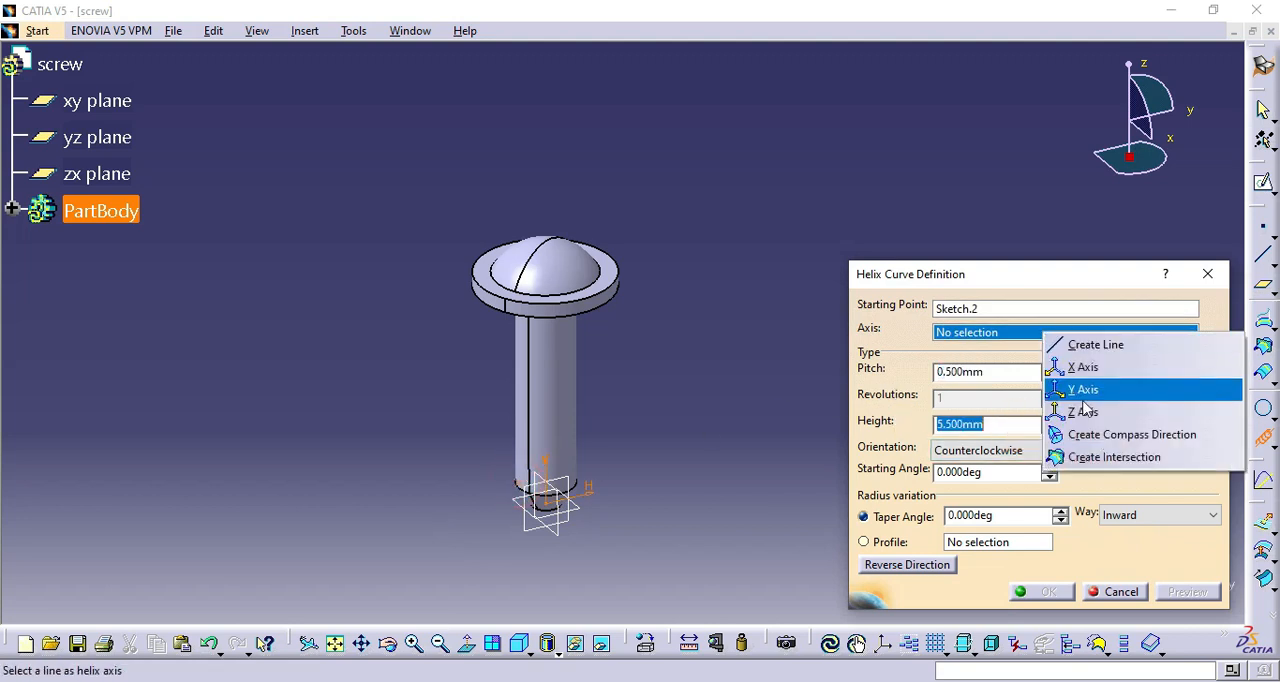
{"action": "left_click", "coordinate": [1093, 412]}
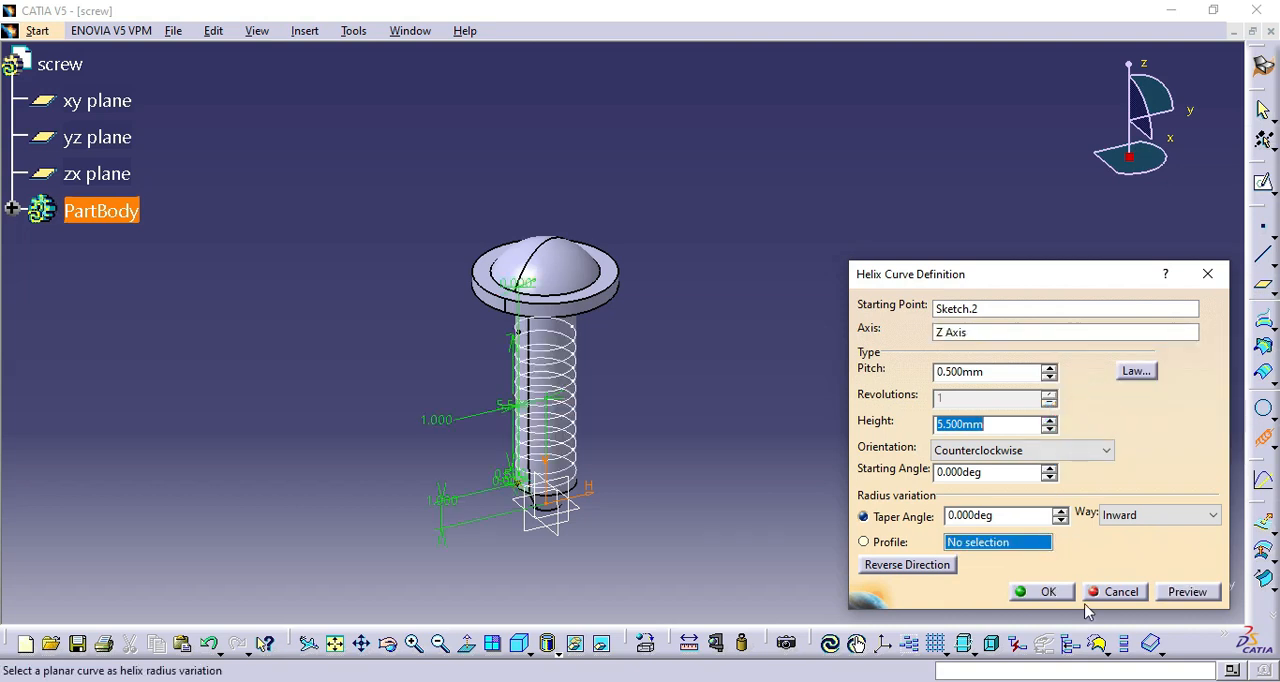
{"action": "left_click", "coordinate": [1046, 592]}
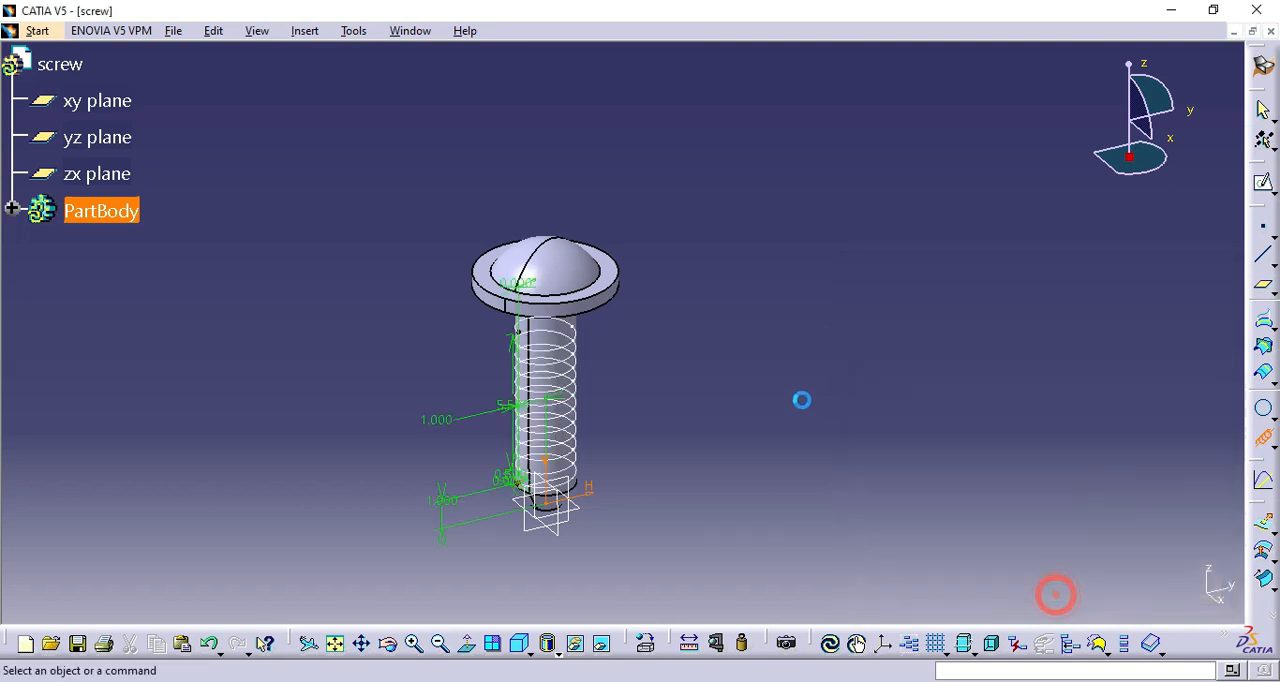
{"action": "left_click", "coordinate": [803, 400]}
Switch to the Part Design workbench and open a new sketch on the yz plane.
{"action": "left_click", "coordinate": [37, 30]}
{"action": "mouse_move", "coordinate": [148, 80]}
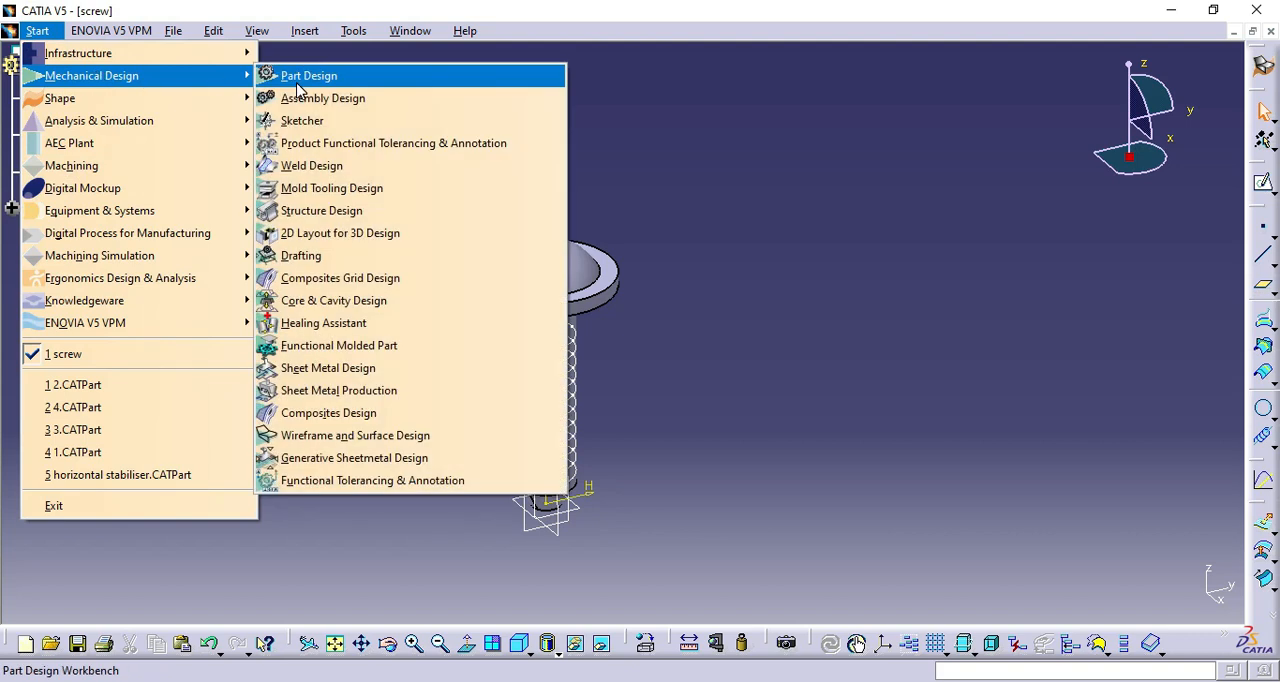
{"action": "left_click", "coordinate": [297, 84]}
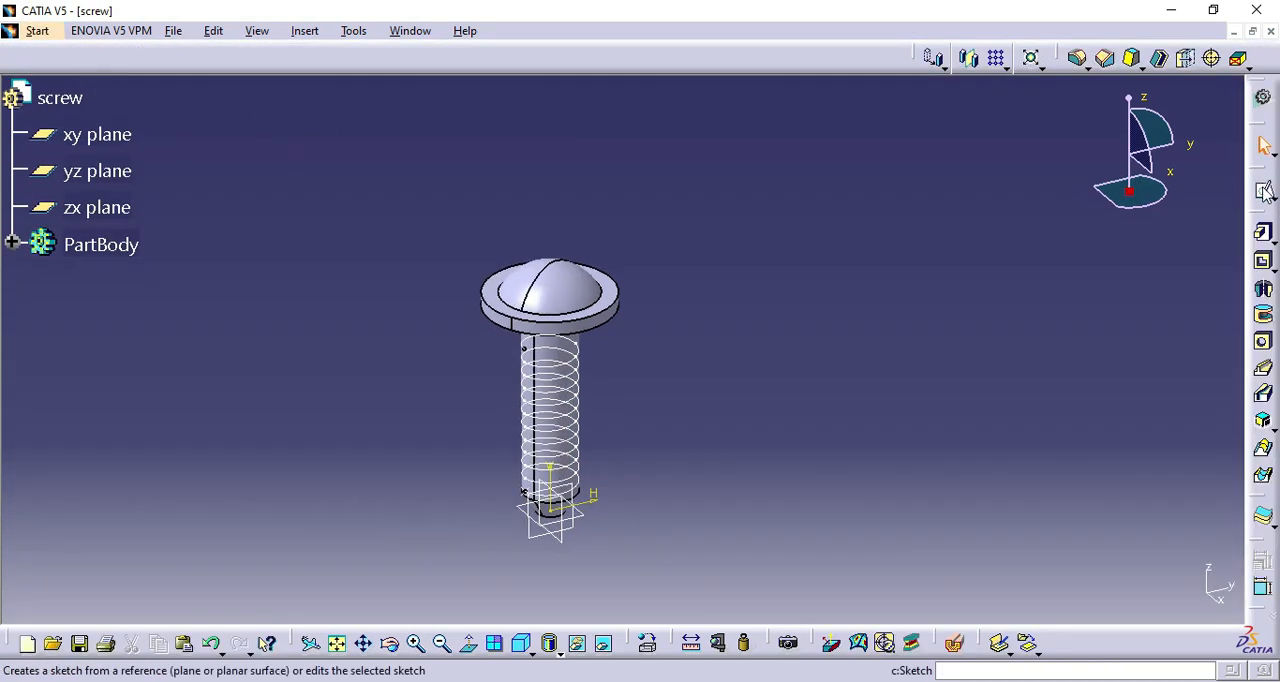
{"action": "left_click", "coordinate": [1263, 187]}
{"action": "left_click", "coordinate": [529, 533]}
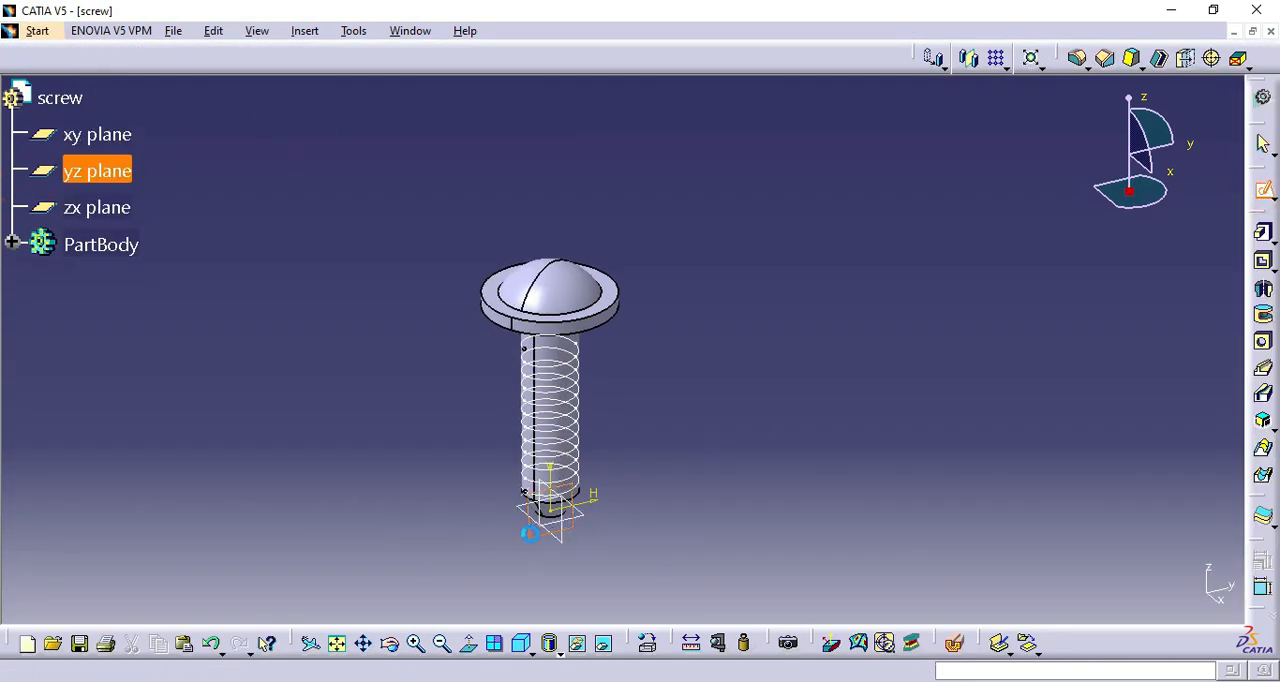
Project the helix's start point into the sketch and draw a circle about 3.8 mm in diameter centred on it.
{"action": "left_click", "coordinate": [513, 482]}
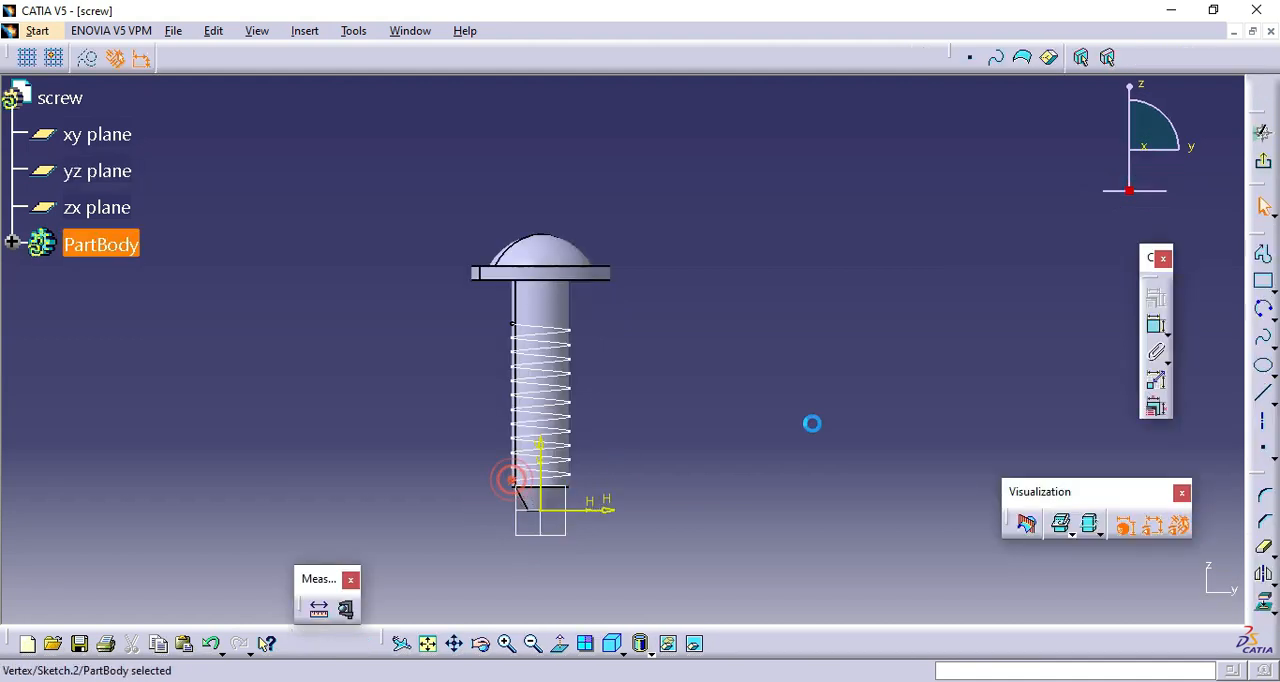
{"action": "left_click", "coordinate": [1264, 598]}
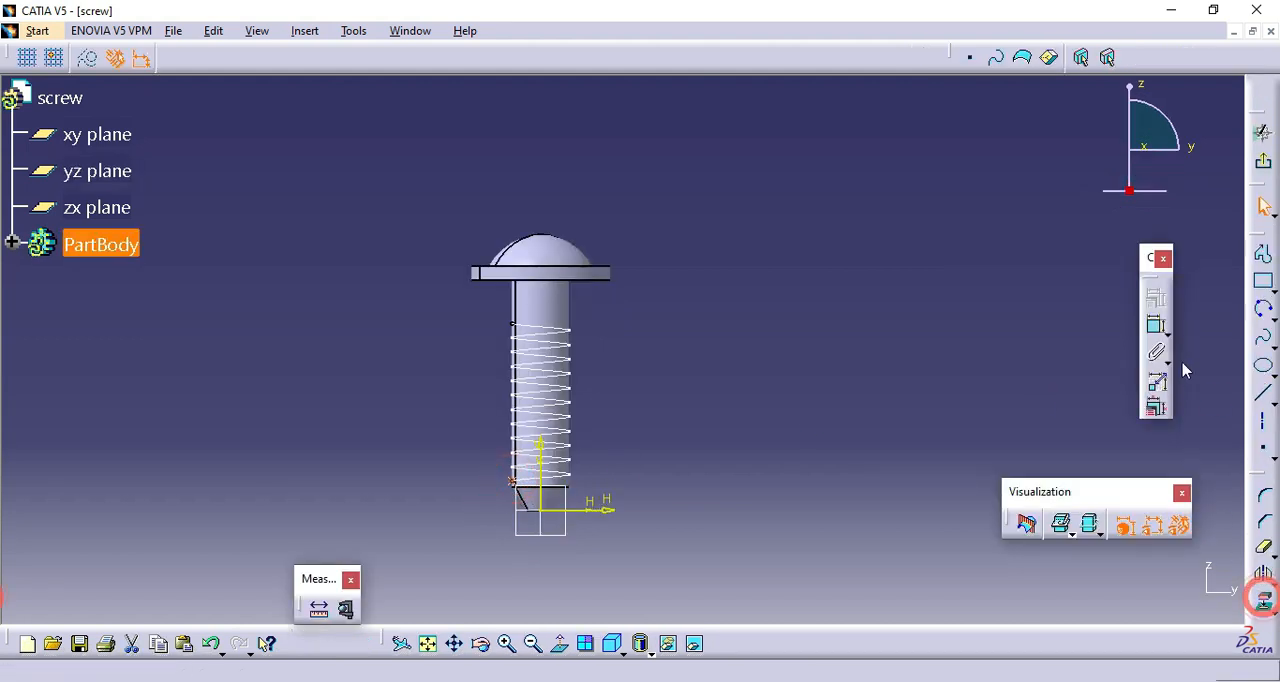
{"action": "left_click", "coordinate": [1268, 318]}
{"action": "left_click", "coordinate": [1100, 328]}
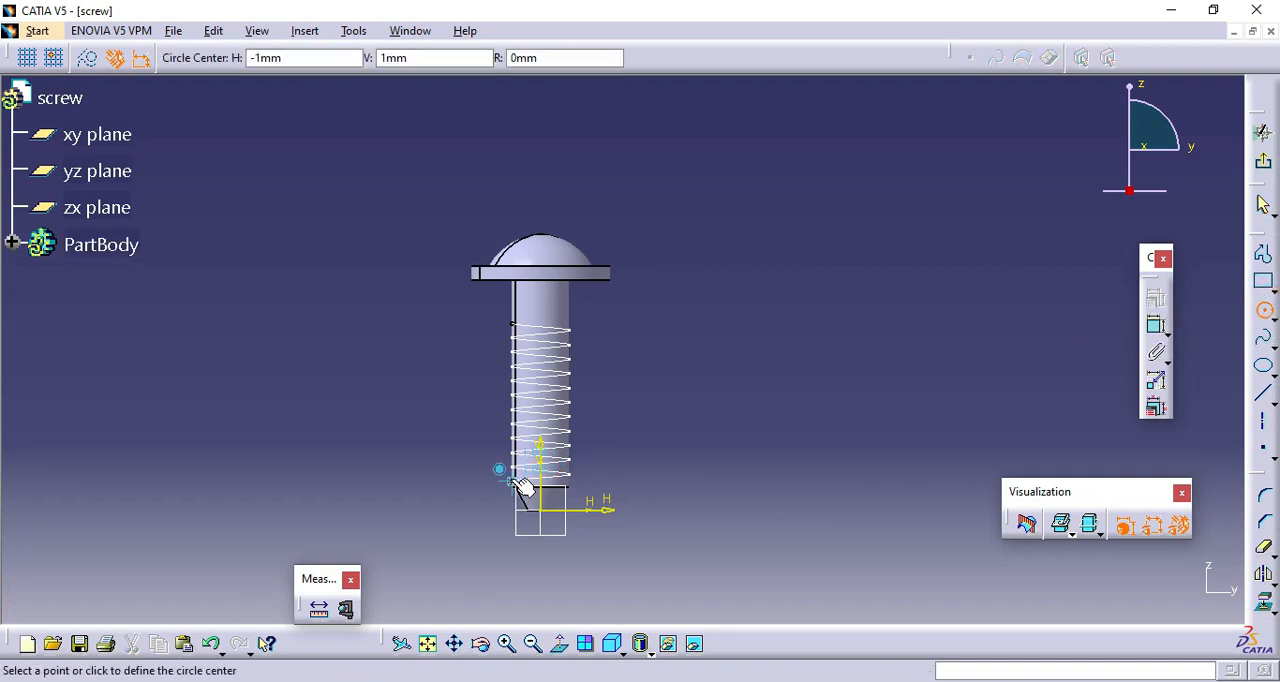
{"action": "left_click", "coordinate": [457, 467]}
Dimension the circle's diameter, set it to 0.3 mm, and exit the sketch.
{"action": "left_click", "coordinate": [1155, 327]}
{"action": "left_click", "coordinate": [434, 386]}
{"action": "double_click", "coordinate": [436, 390]}
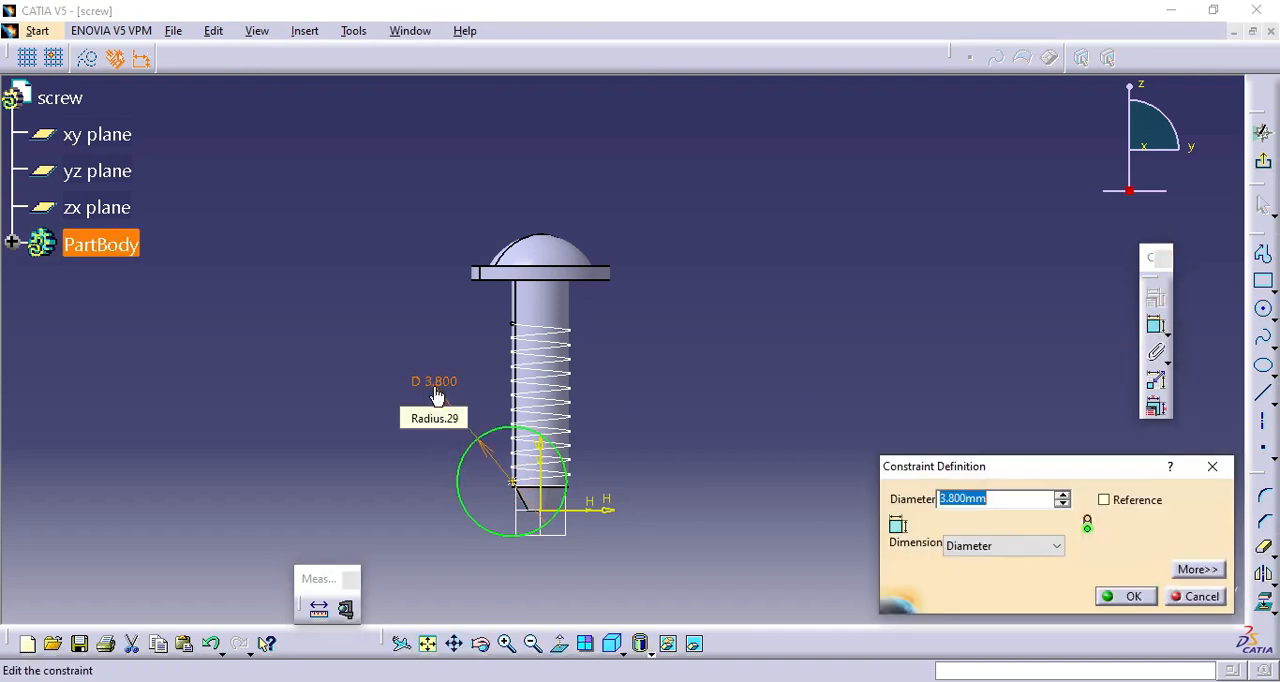
{"action": "left_click", "coordinate": [1117, 597]}
{"action": "left_click", "coordinate": [508, 645]}
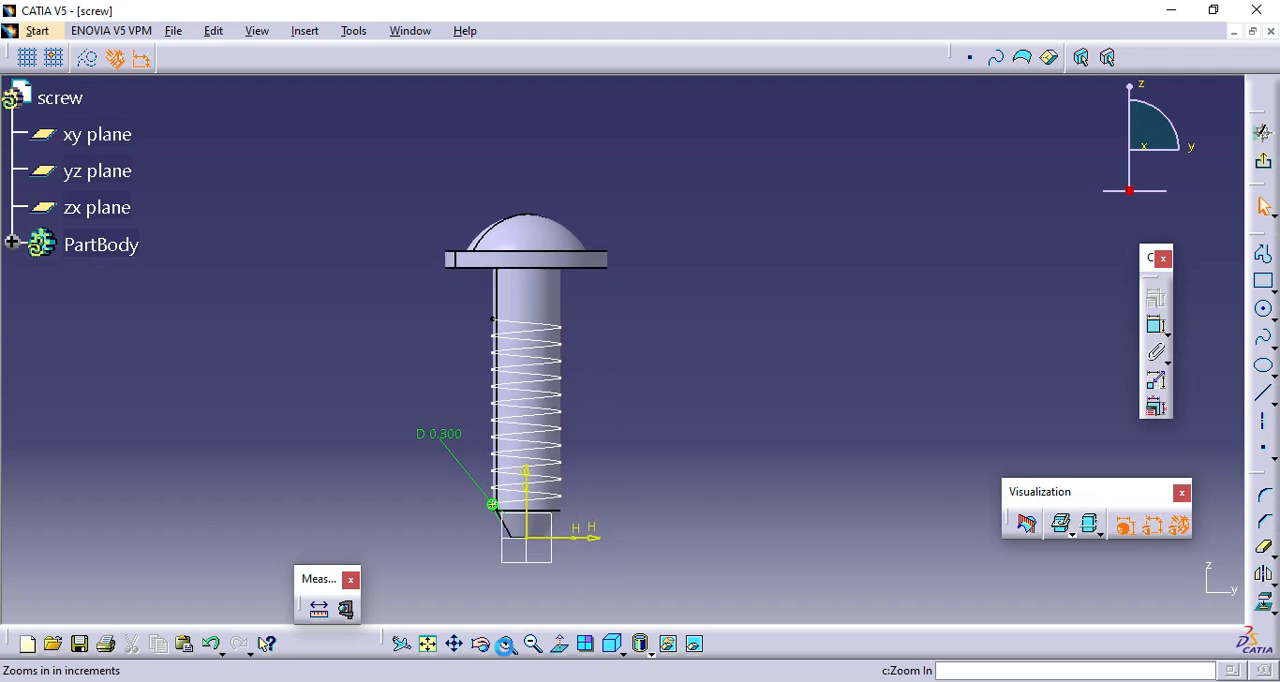
{"action": "middle_click_drag", "start_coordinate": [480, 577], "coordinate": [605, 384]}
{"action": "left_click", "coordinate": [507, 643]}
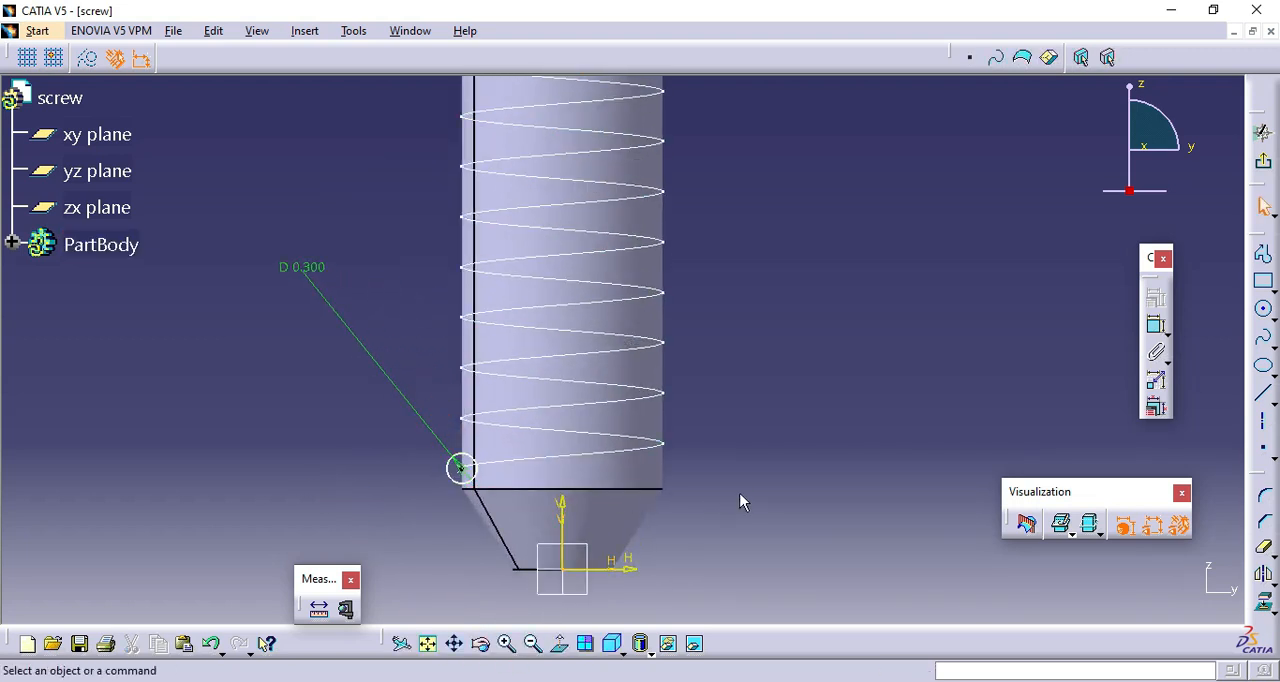
{"action": "left_click", "coordinate": [1263, 160]}
Start a Slot using the 0.3 mm circle sketch as the profile and the helix as the center curve.
{"action": "left_click", "coordinate": [828, 489]}
{"action": "left_click", "coordinate": [442, 644]}
{"action": "left_click", "coordinate": [442, 644]}
{"action": "left_click", "coordinate": [442, 644]}
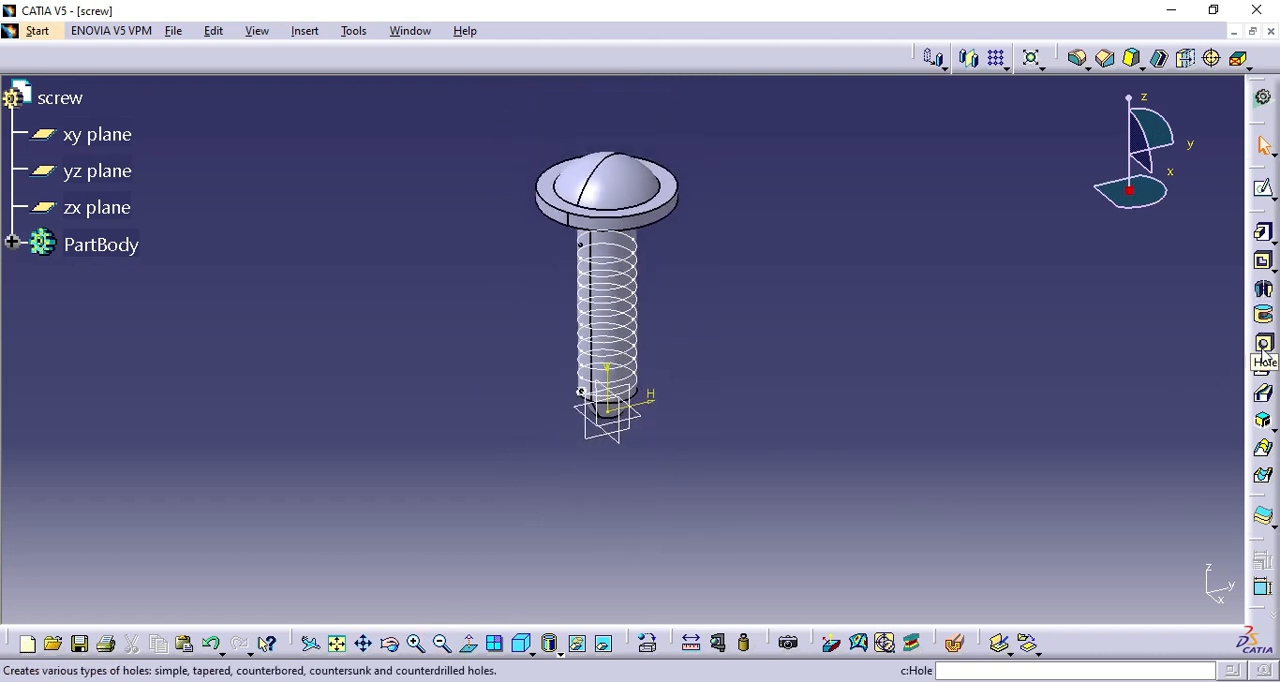
{"action": "left_click", "coordinate": [1263, 398]}
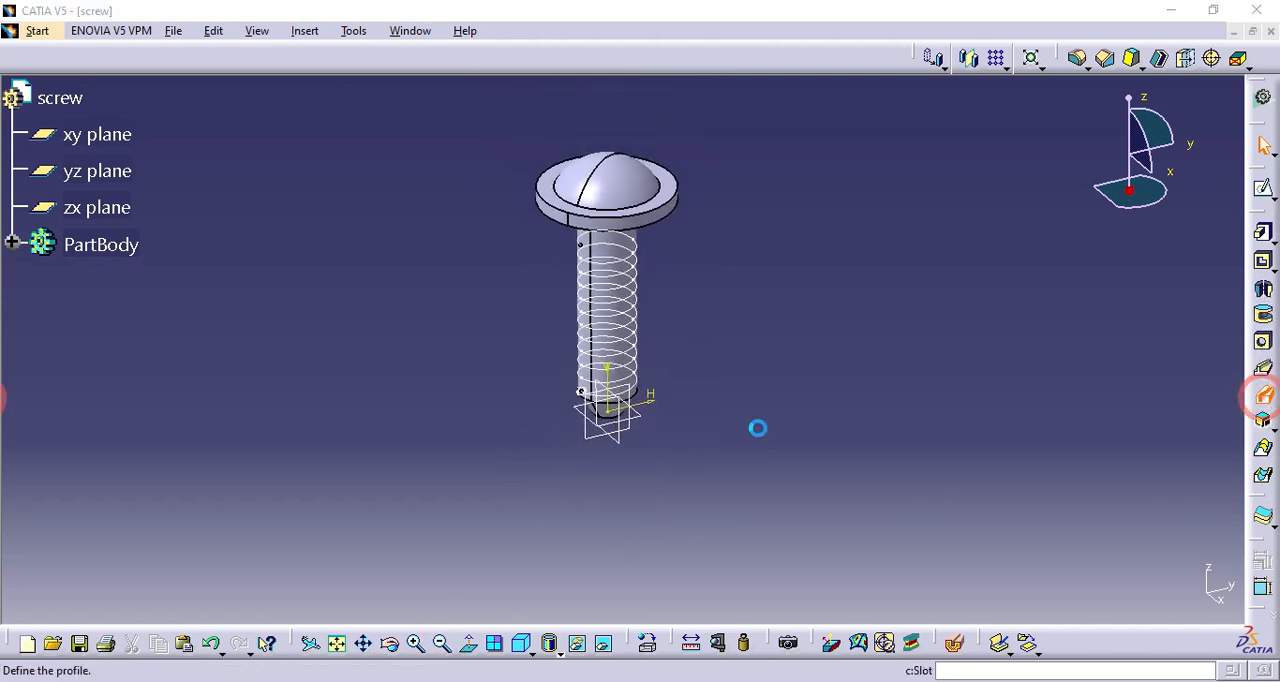
{"action": "left_click", "coordinate": [585, 400]}
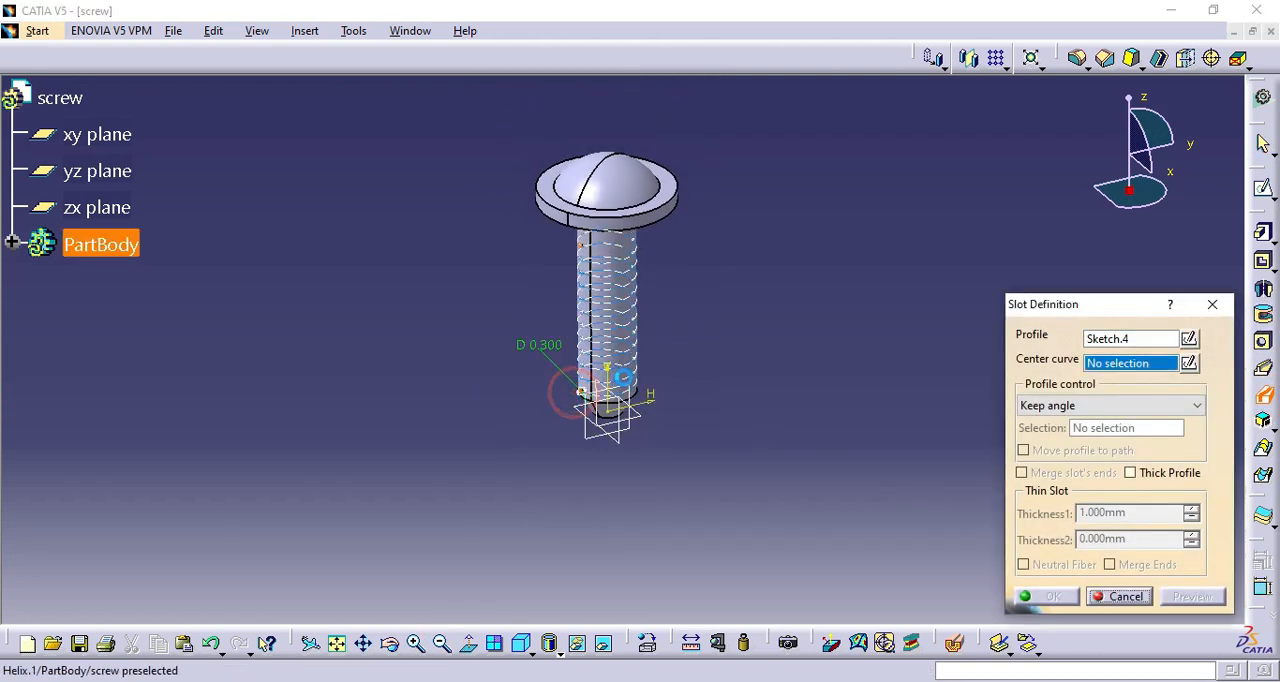
{"action": "left_click", "coordinate": [640, 388]}
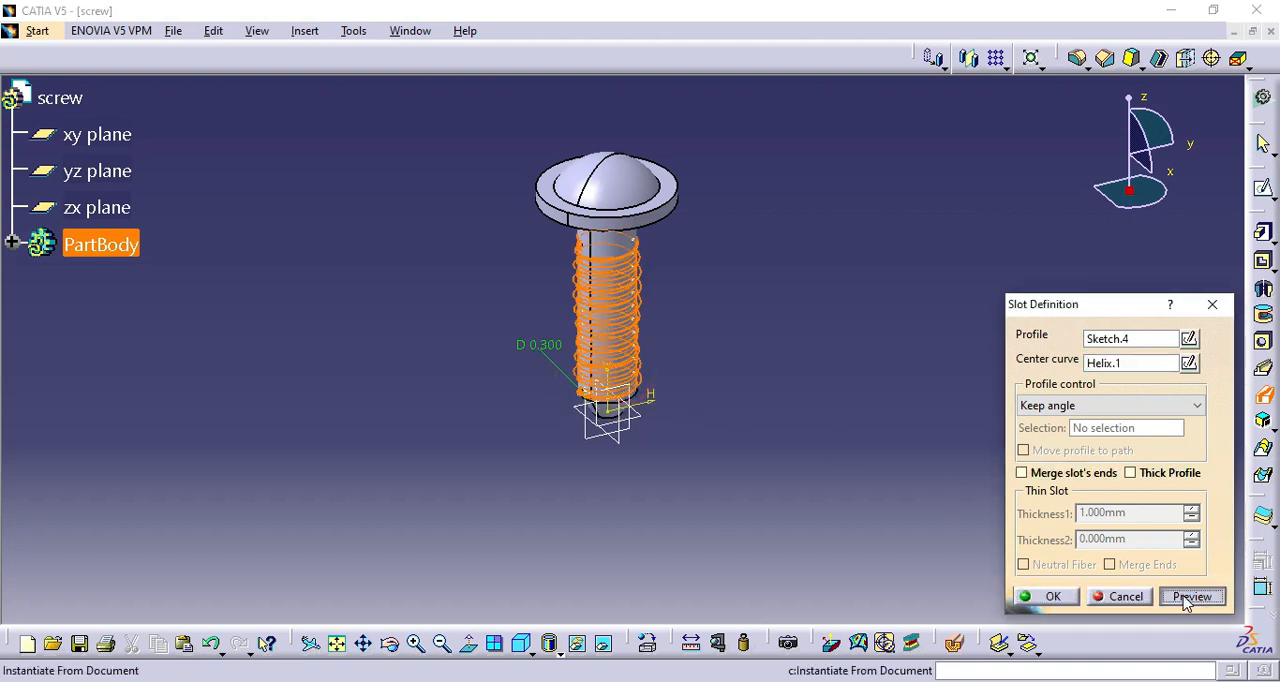
Preview the slot along the shank, enable merging of the slot's ends, and confirm the thread cut.
{"action": "left_click", "coordinate": [416, 643]}
{"action": "left_click", "coordinate": [363, 643]}
{"action": "left_click_drag", "start_coordinate": [522, 360], "coordinate": [610, 467]}
{"action": "left_click", "coordinate": [416, 643]}
{"action": "left_click", "coordinate": [389, 643]}
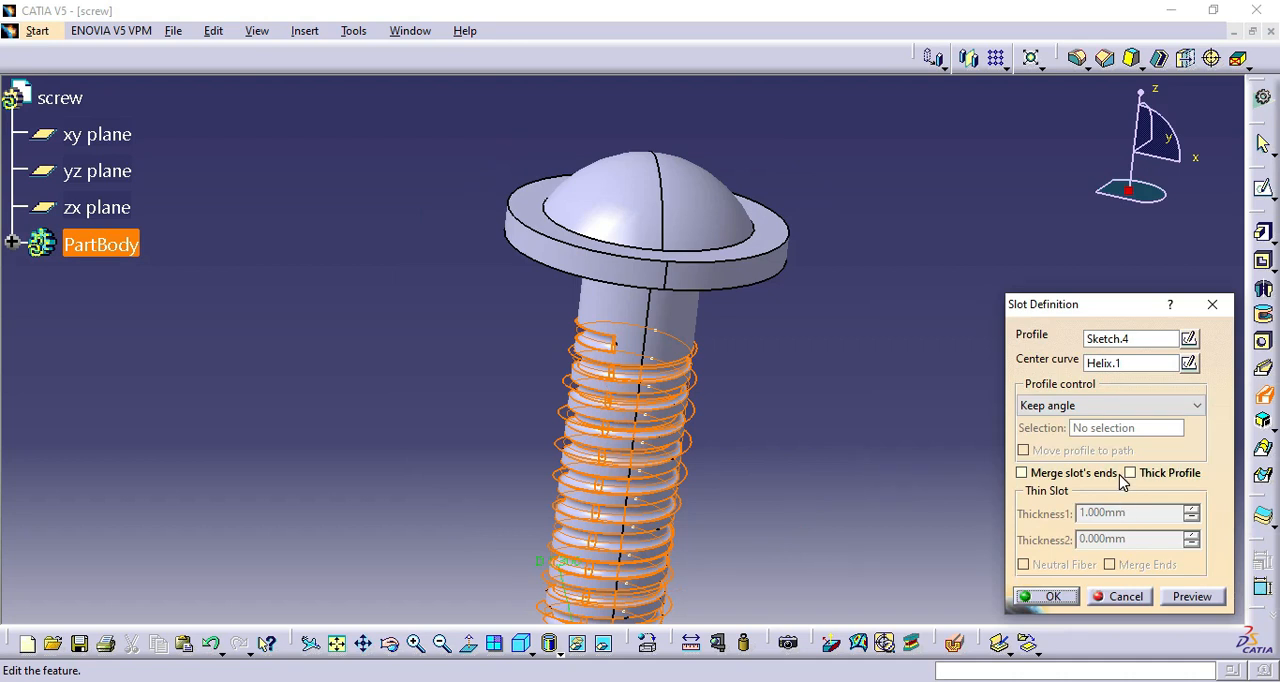
{"action": "left_click", "coordinate": [1110, 473]}
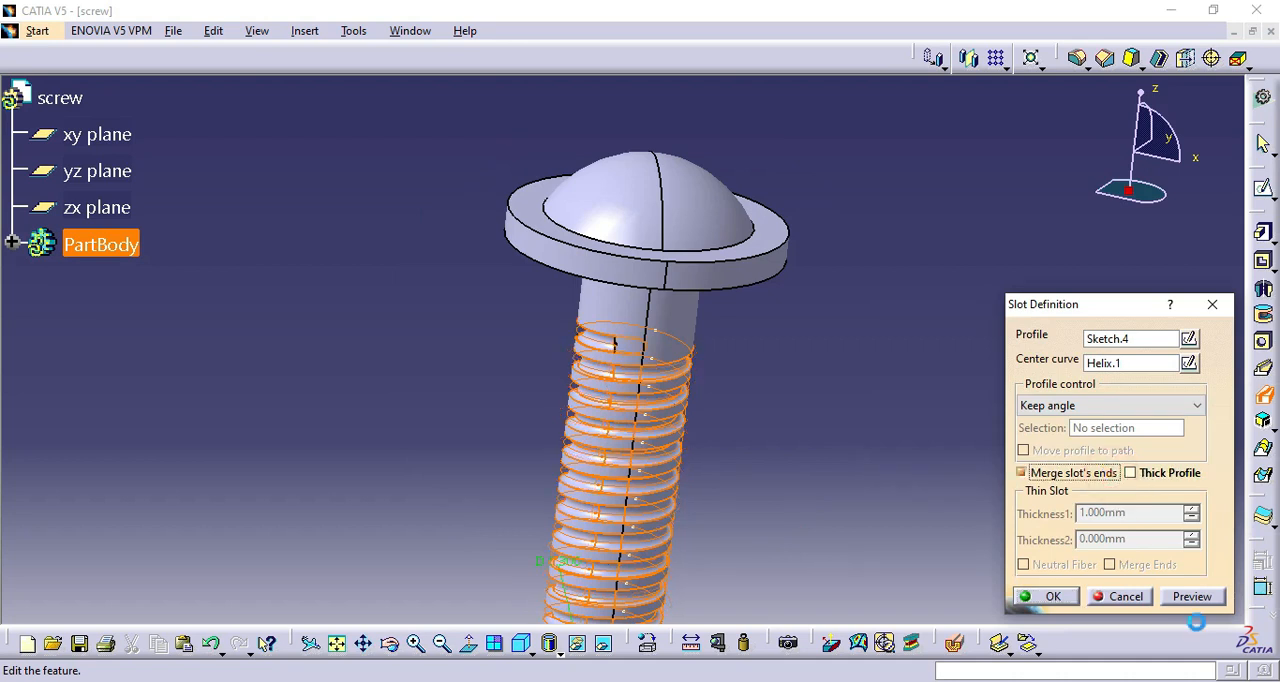
{"action": "left_click", "coordinate": [1196, 596]}
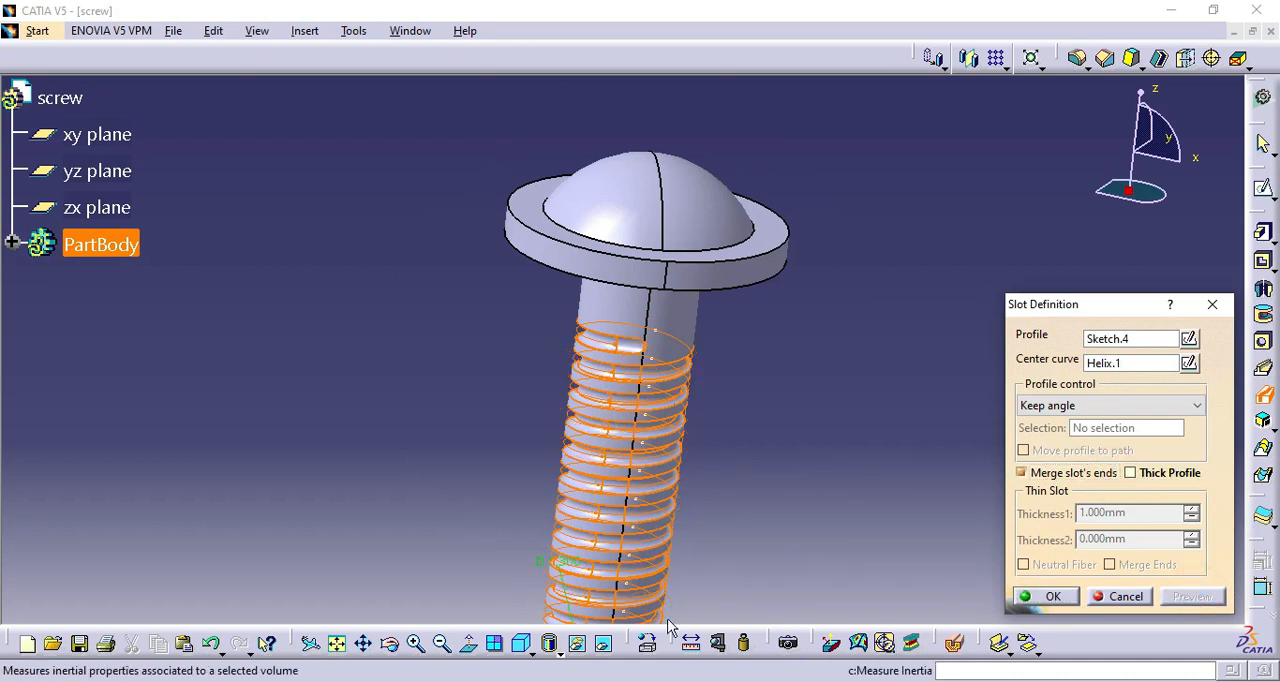
{"action": "left_click", "coordinate": [364, 644]}
{"action": "left_click_drag", "start_coordinate": [470, 545], "coordinate": [503, 323]}
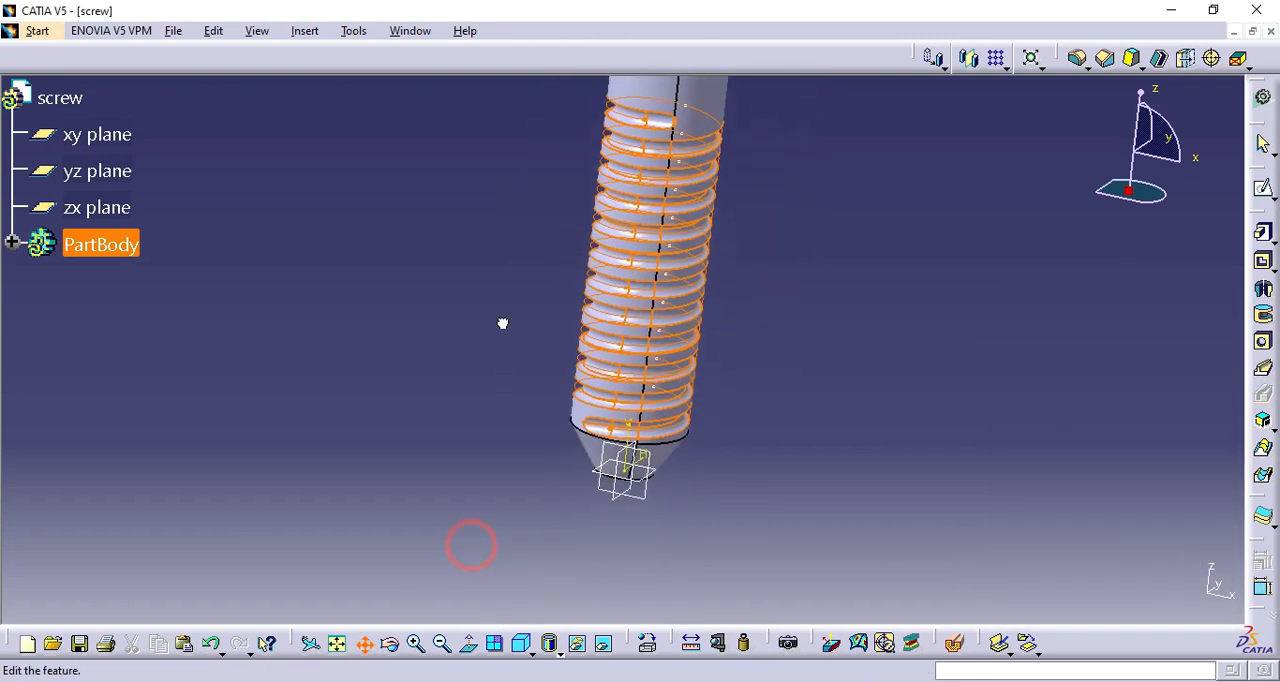
{"action": "left_click", "coordinate": [1050, 596]}
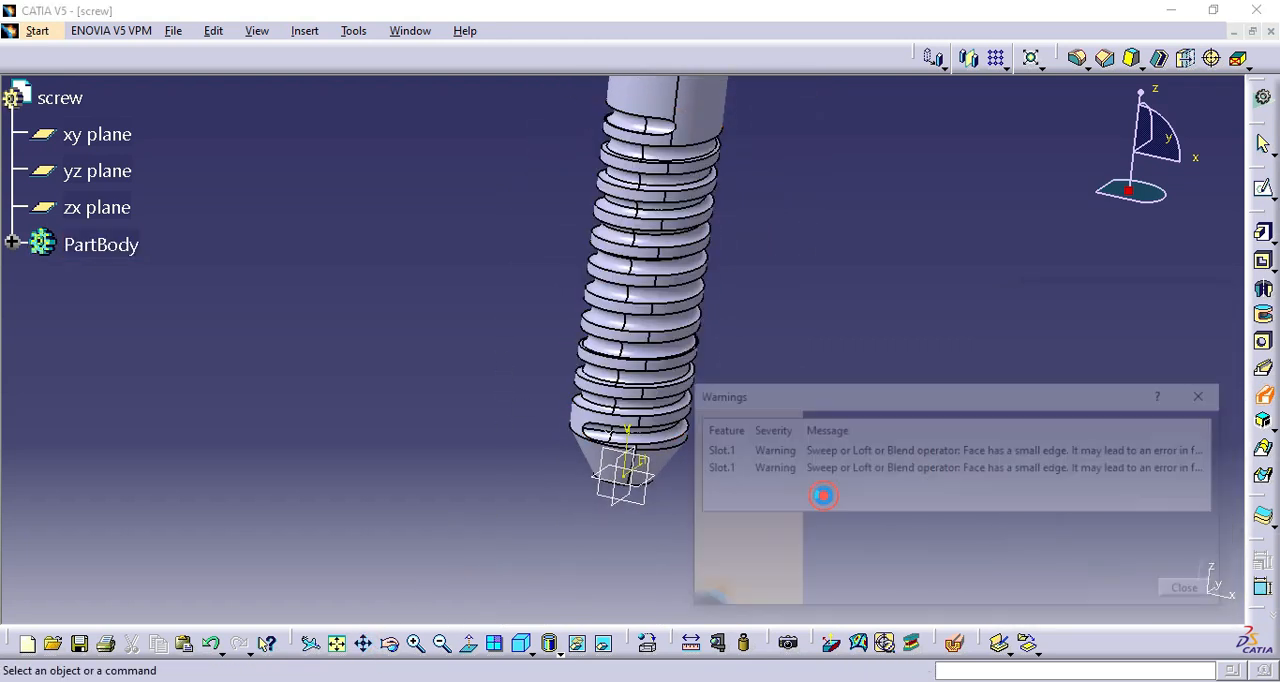
{"action": "left_click", "coordinate": [1191, 591]}
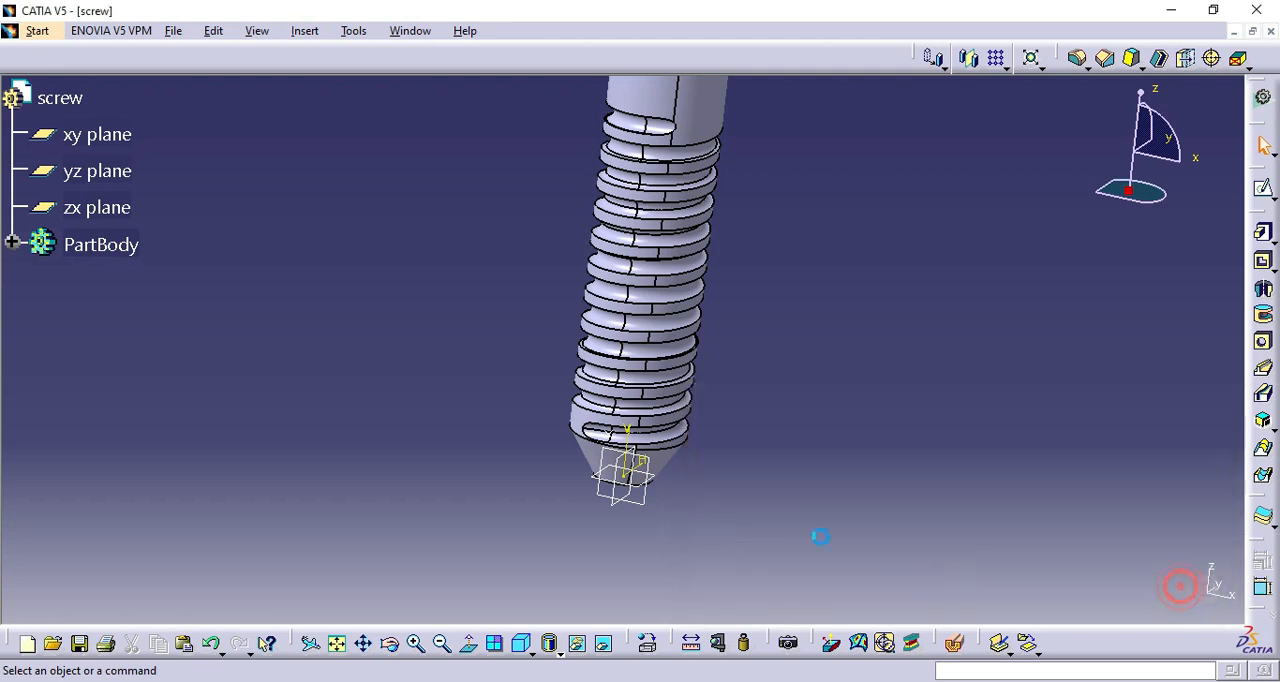
Create a reference plane offset 9.6 mm from the xy plane, at the top of the domed head.
{"action": "left_click", "coordinate": [444, 646]}
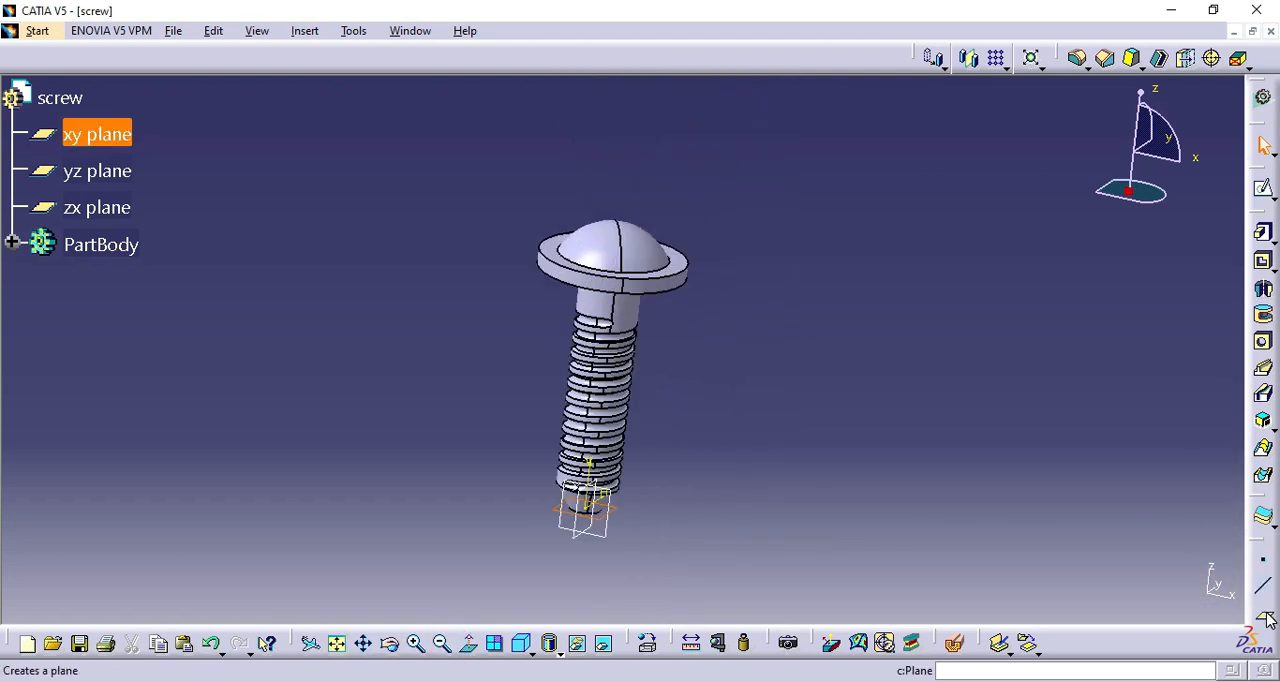
{"action": "left_click", "coordinate": [1263, 614]}
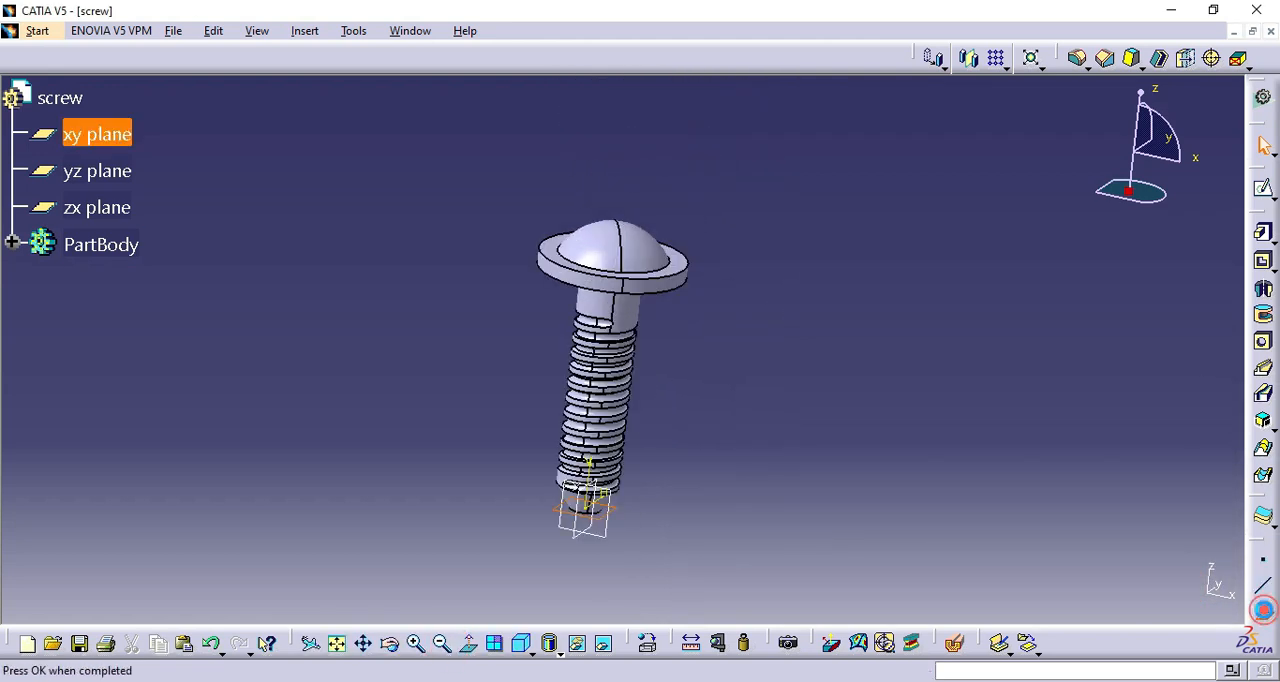
{"action": "type", "text": "9.6"}
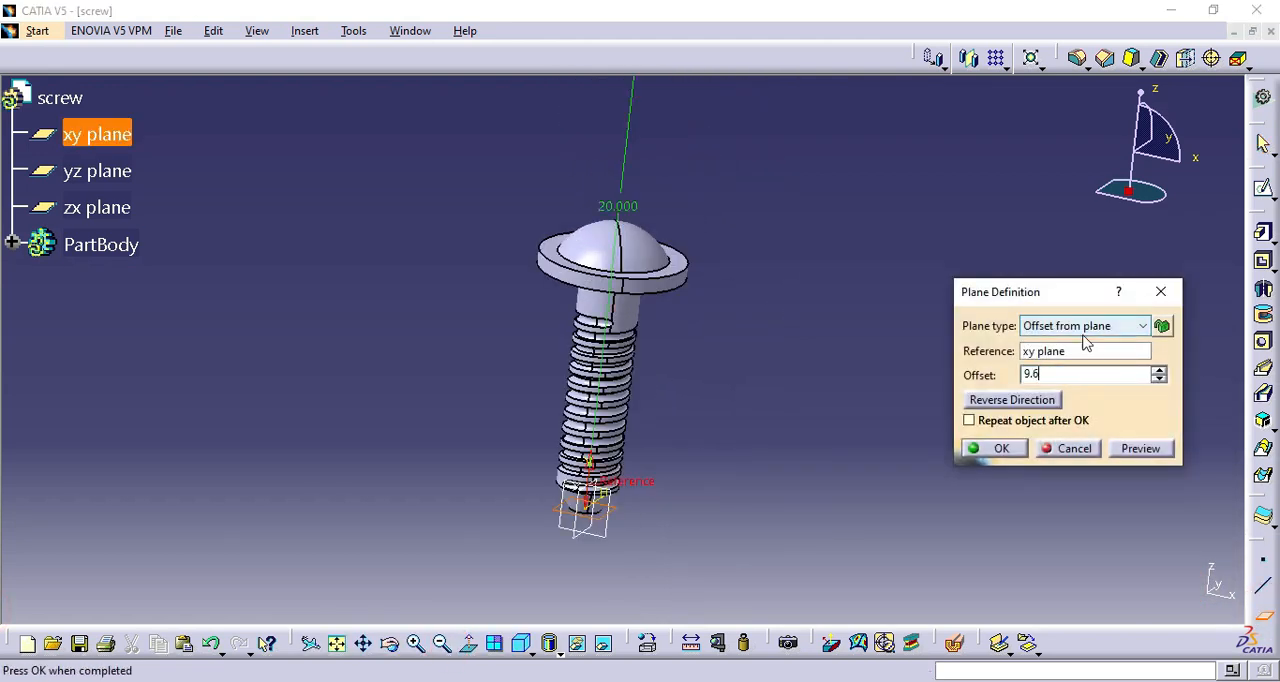
{"action": "left_click", "coordinate": [1130, 452]}
{"action": "left_click", "coordinate": [983, 450]}
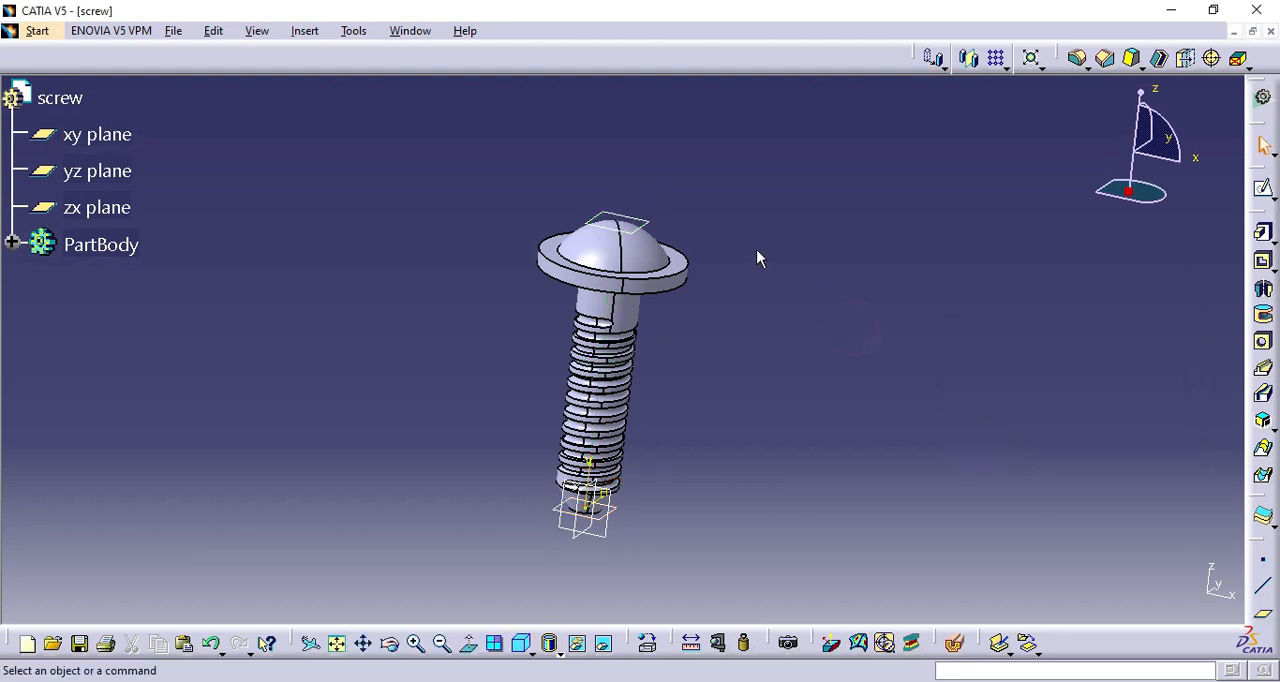
Open a sketch on the offset plane and draw a stepped four-line profile between the vertical and horizontal axes, about 1 mm wide and tall.
{"action": "left_click", "coordinate": [645, 221]}
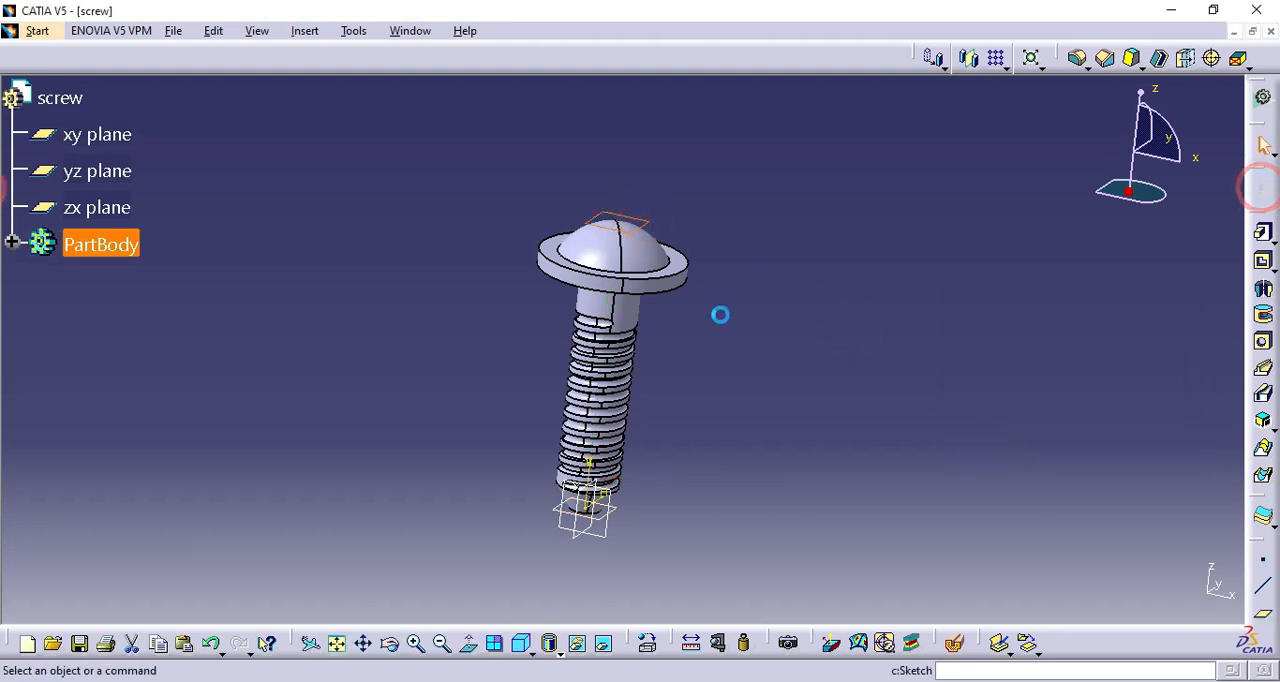
{"action": "left_click", "coordinate": [507, 643]}
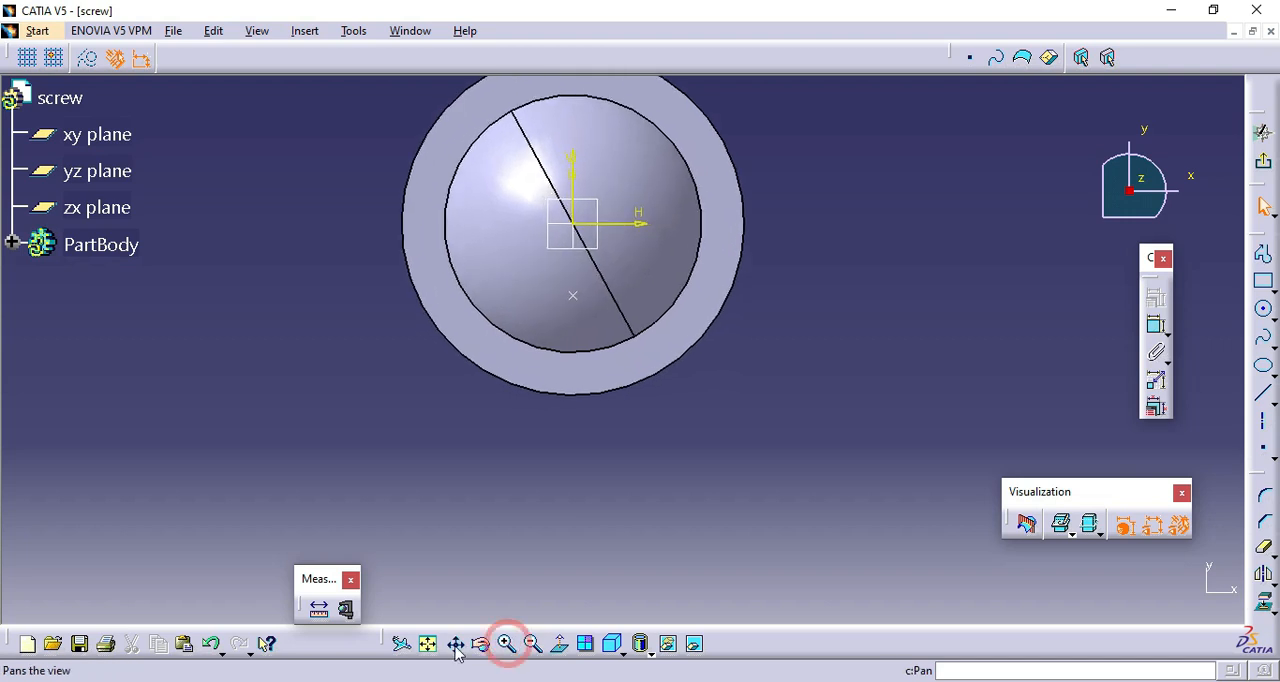
{"action": "left_click", "coordinate": [456, 648]}
{"action": "left_click_drag", "start_coordinate": [577, 423], "coordinate": [634, 610]}
{"action": "left_click", "coordinate": [1263, 255]}
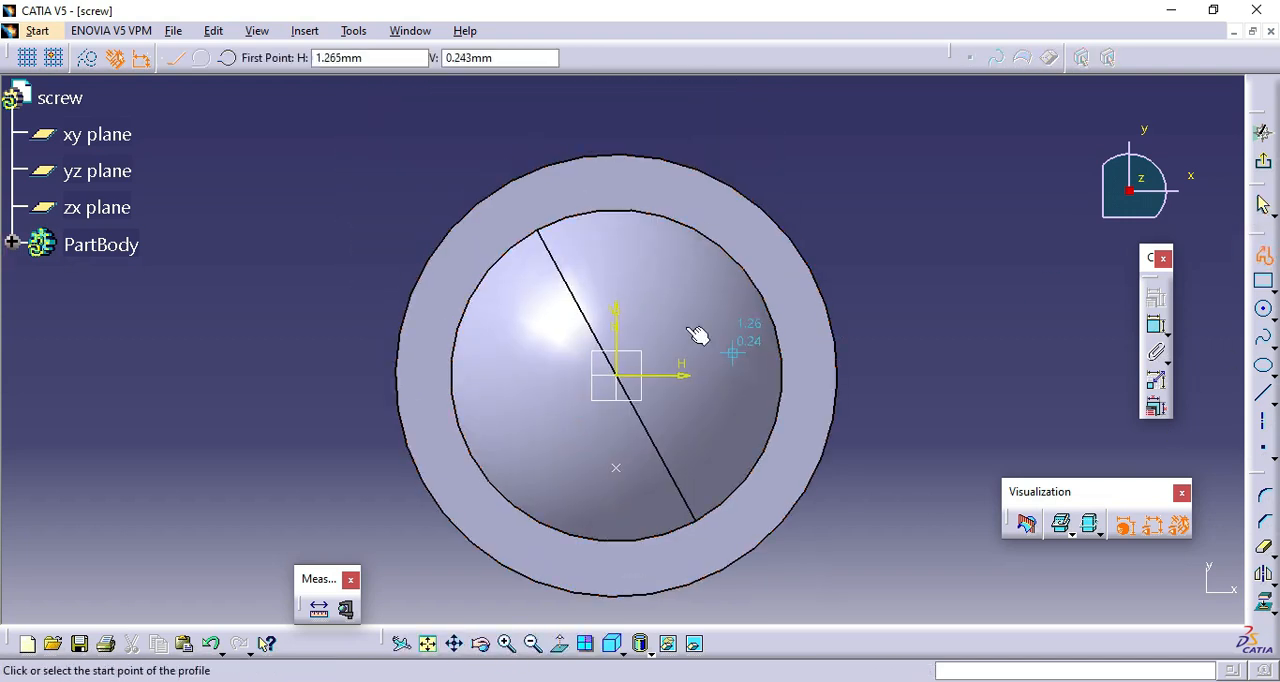
{"action": "left_click", "coordinate": [625, 288]}
{"action": "left_click", "coordinate": [585, 334]}
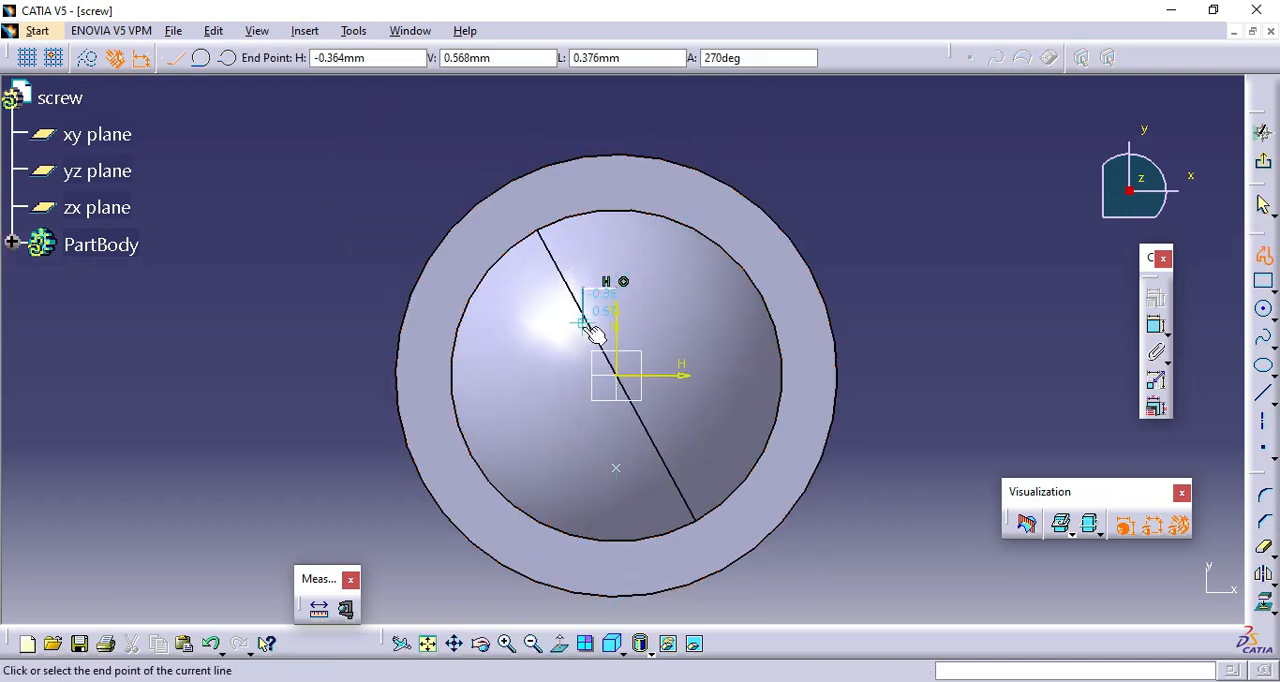
{"action": "left_click", "coordinate": [524, 335]}
{"action": "left_click", "coordinate": [531, 368]}
{"action": "left_click", "coordinate": [1260, 255]}
Dimension the upper horizontal line of the stepped profile and set its length to 0.2 mm.
{"action": "left_click", "coordinate": [1155, 323]}
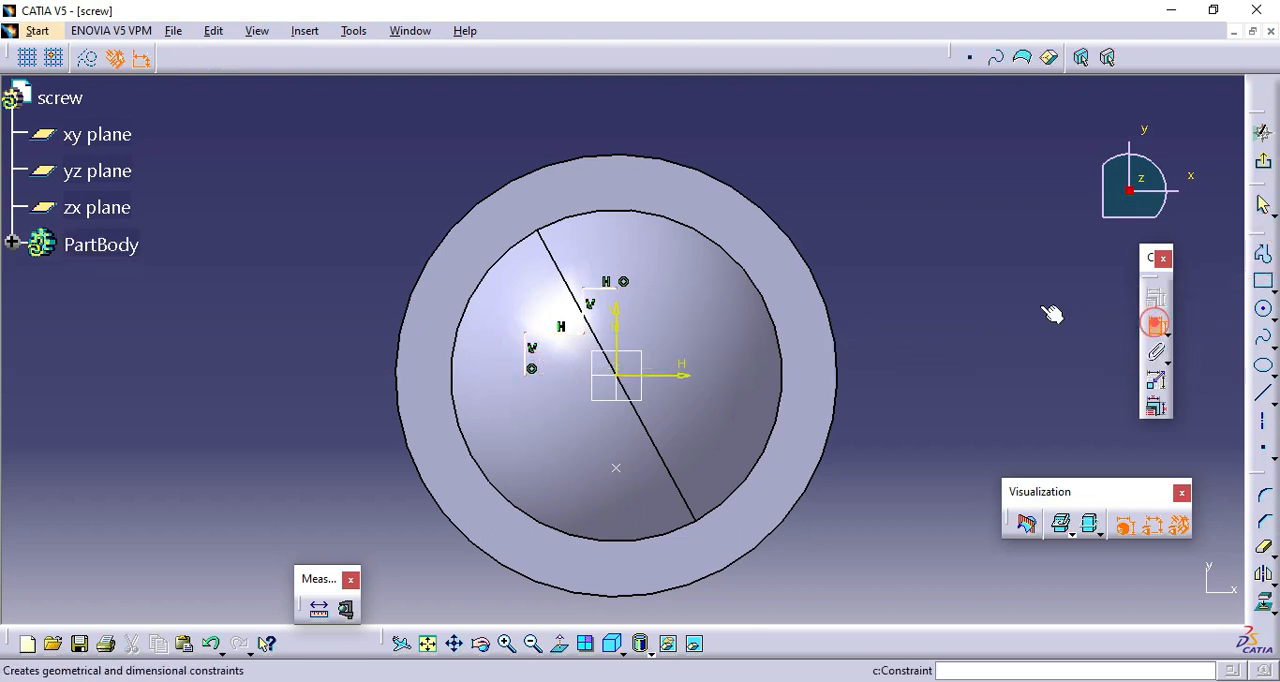
{"action": "left_click", "coordinate": [607, 290]}
{"action": "left_click", "coordinate": [762, 160]}
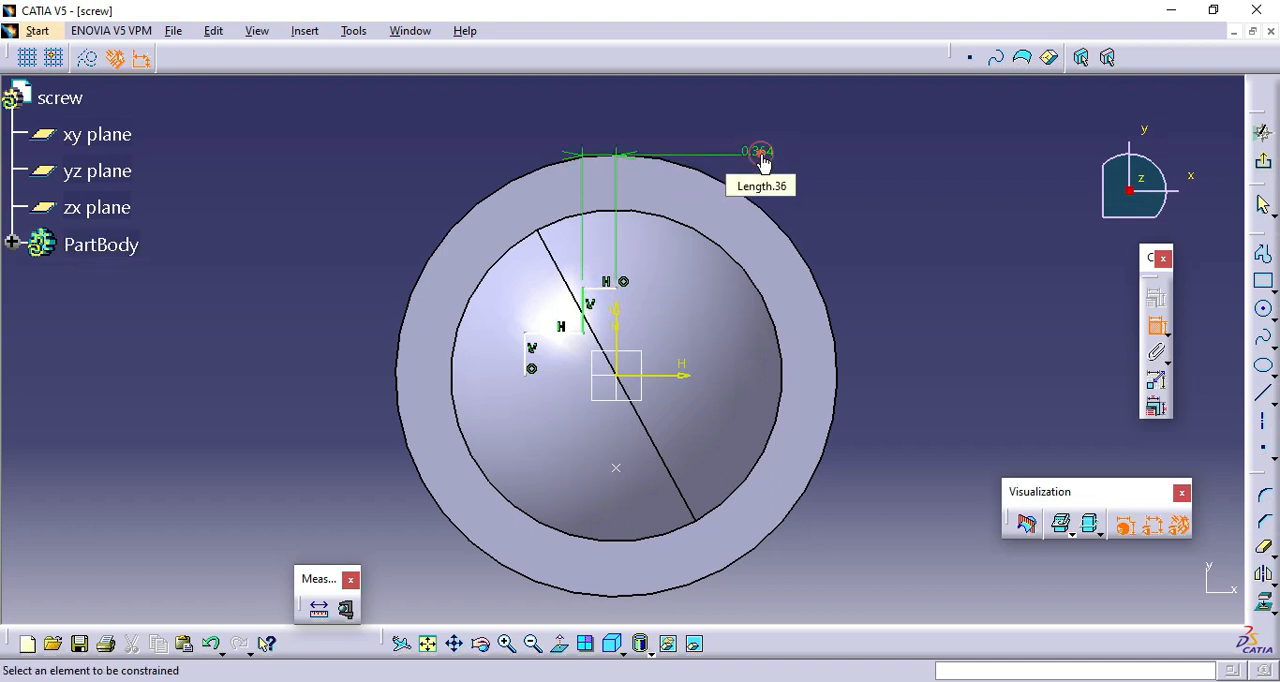
{"action": "double_click", "coordinate": [760, 155]}
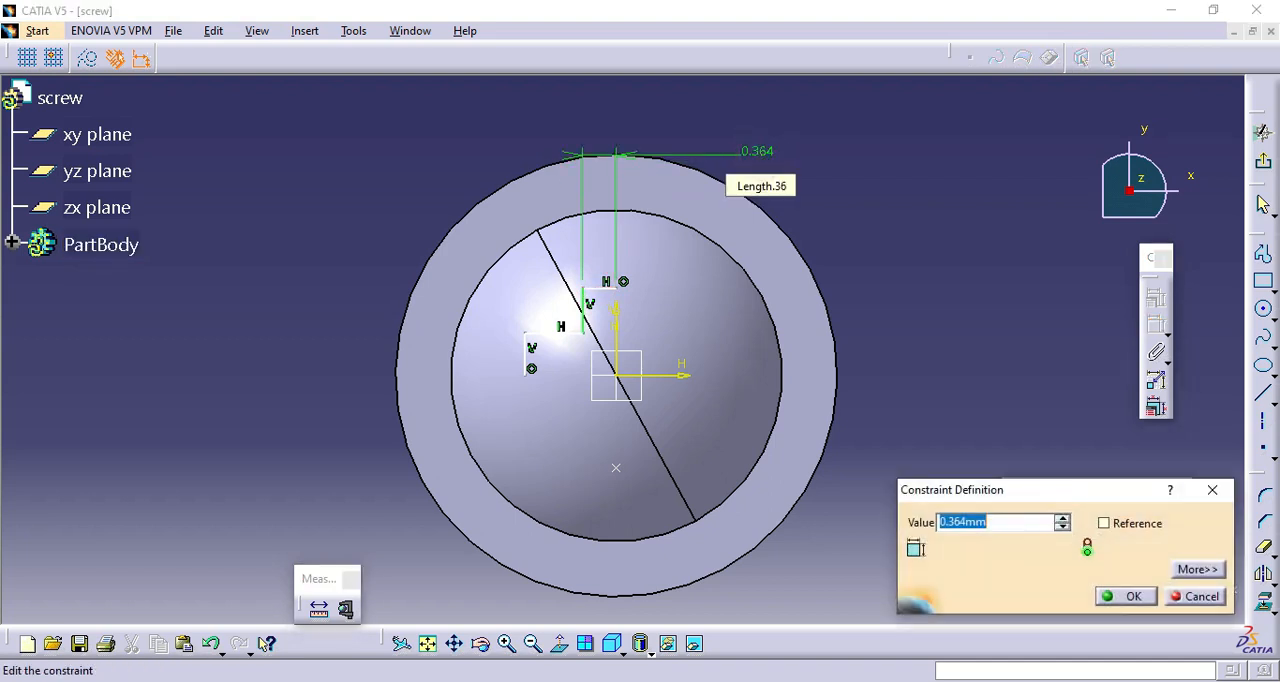
{"action": "left_click", "coordinate": [1128, 595]}
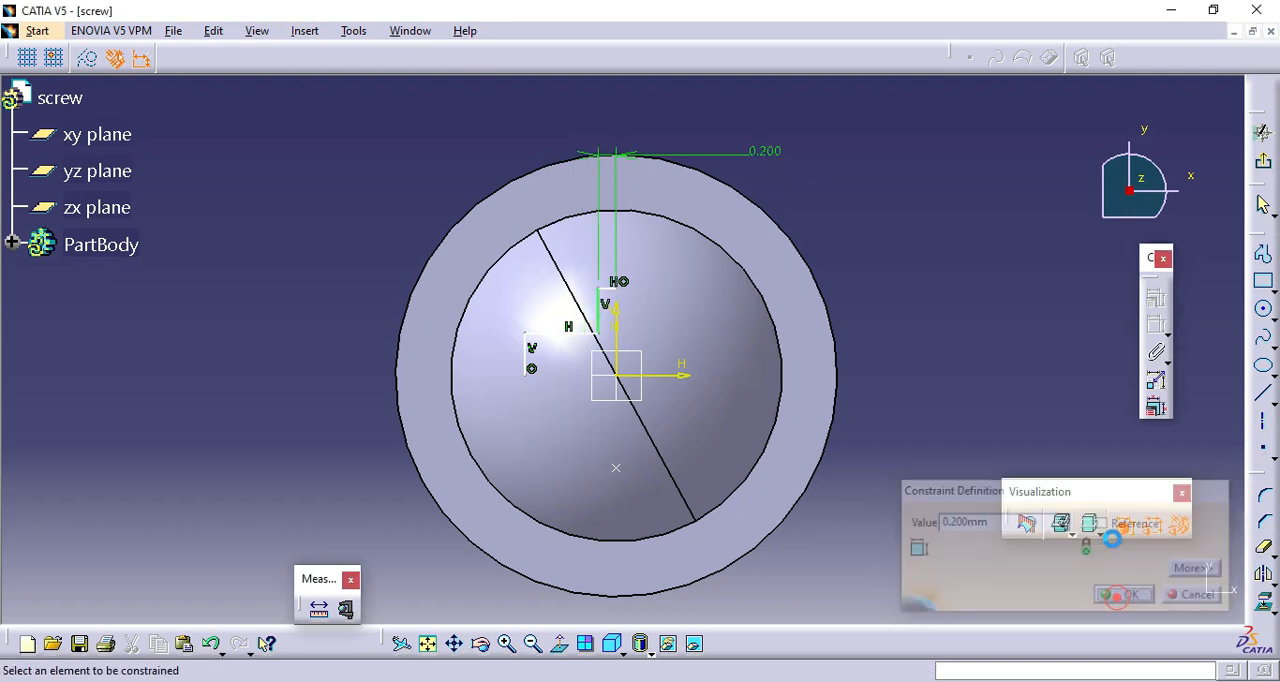
Dimension the upper vertical line of the stepped profile and set its length to 0.4 mm.
{"action": "left_click", "coordinate": [608, 318]}
{"action": "left_click", "coordinate": [381, 220]}
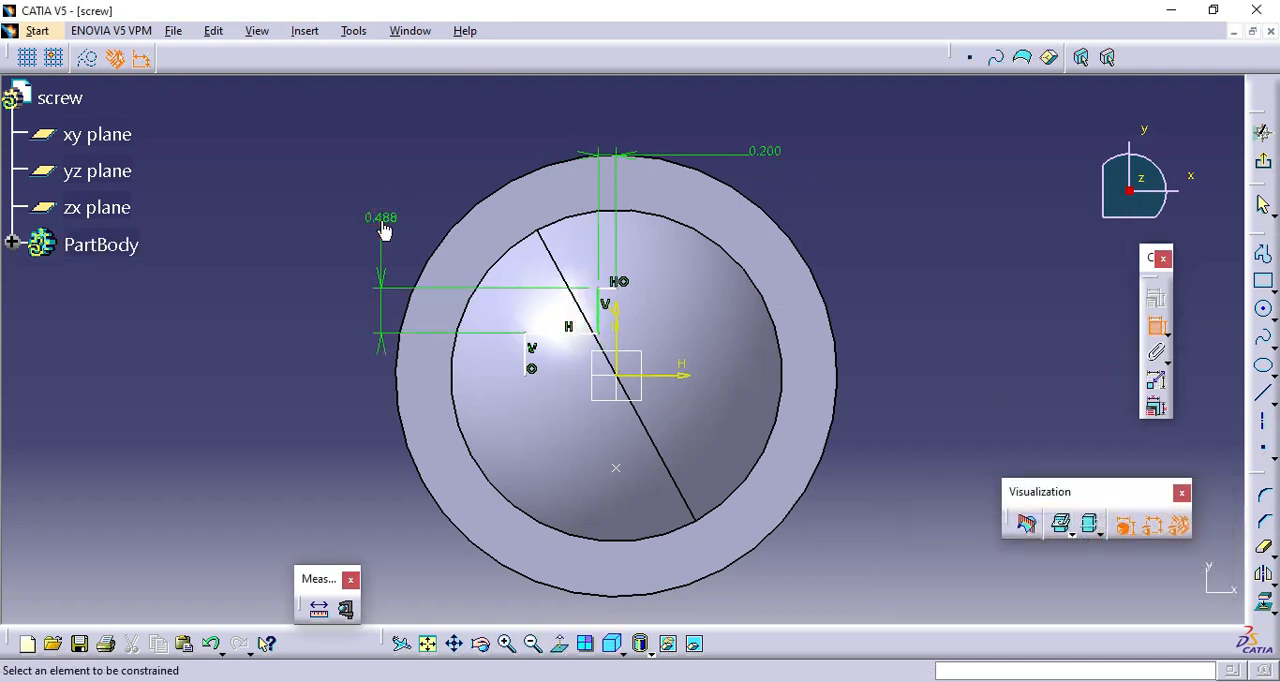
{"action": "double_click", "coordinate": [383, 228]}
{"action": "type", "text": "0."}
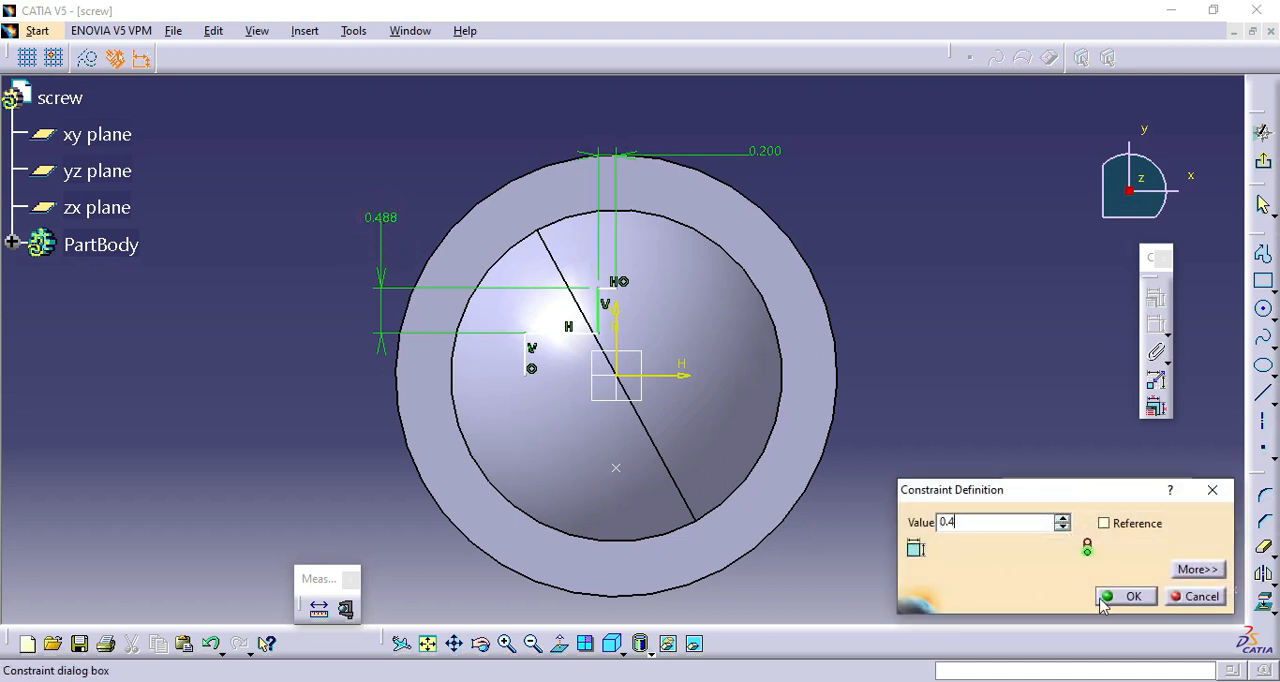
{"action": "type", "text": "4"}
{"action": "left_click", "coordinate": [1105, 600]}
Dimension the lower horizontal line of the stepped profile and set its length to 0.4 mm.
{"action": "left_click", "coordinate": [545, 325]}
{"action": "left_click", "coordinate": [464, 163]}
{"action": "double_click", "coordinate": [462, 162]}
{"action": "type", "text": "0.4"}
{"action": "left_click", "coordinate": [1125, 596]}
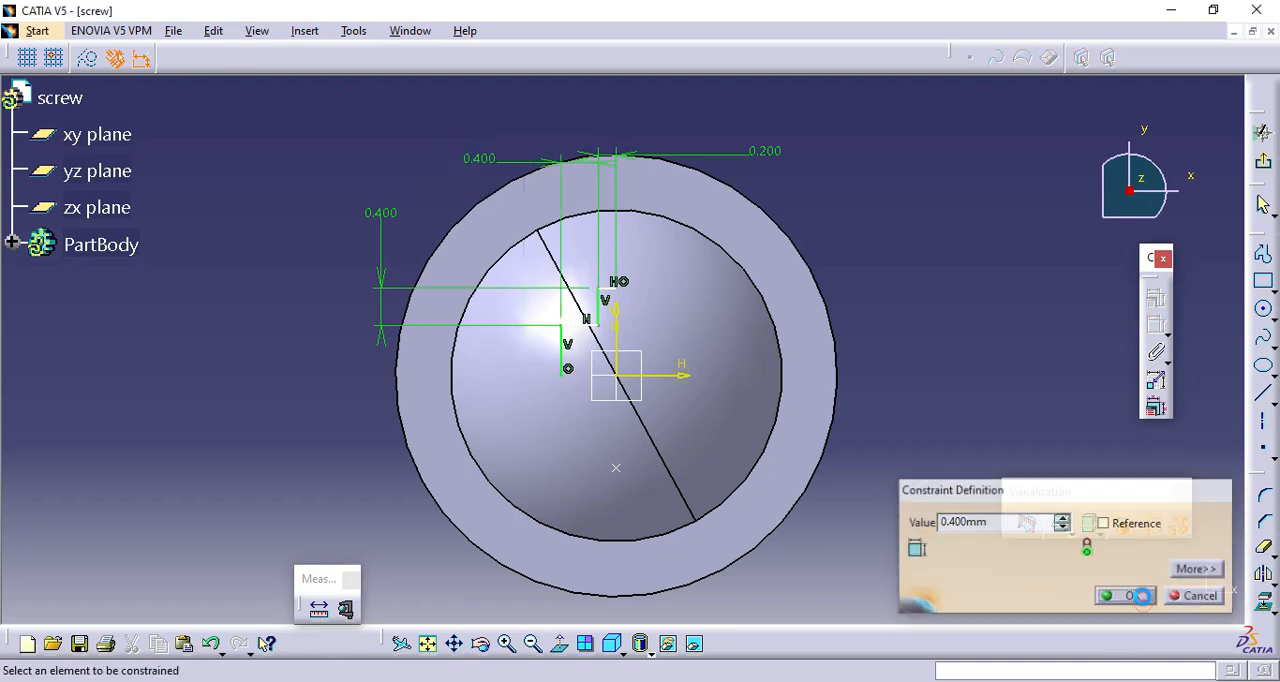
Dimension the lower vertical line of the stepped profile and set its length to 0.2 mm.
{"action": "left_click", "coordinate": [571, 365]}
{"action": "left_click", "coordinate": [310, 376]}
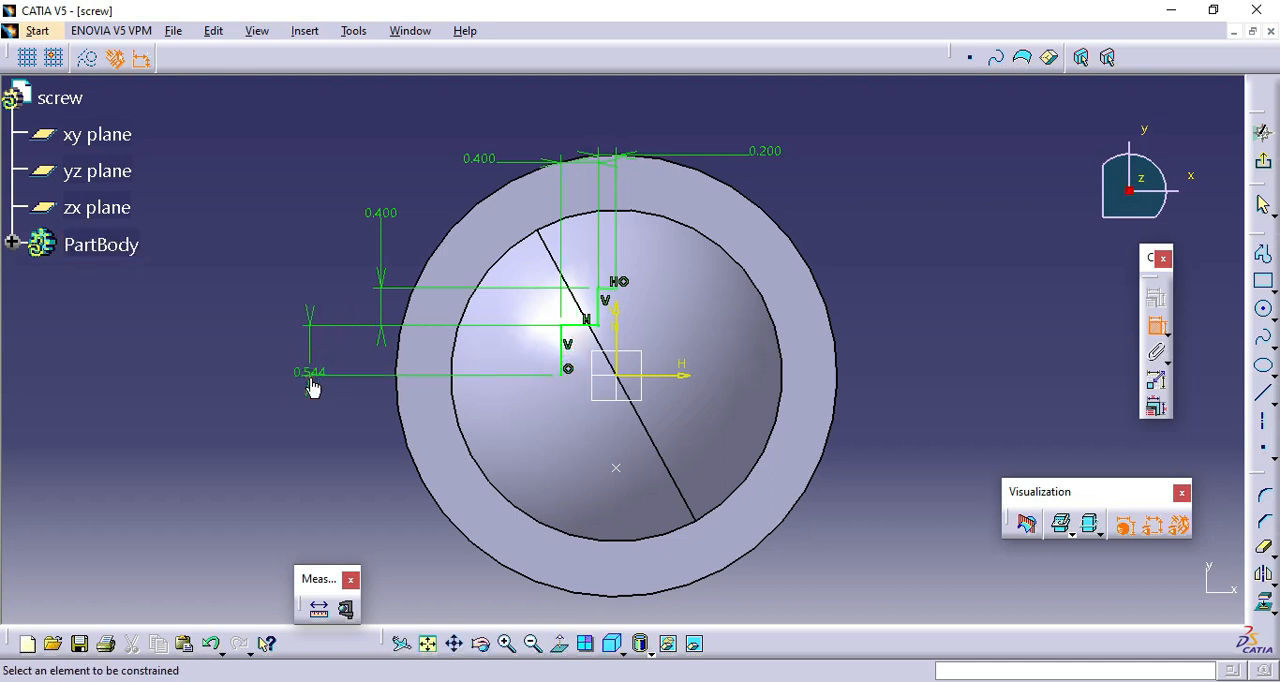
{"action": "double_click", "coordinate": [312, 385]}
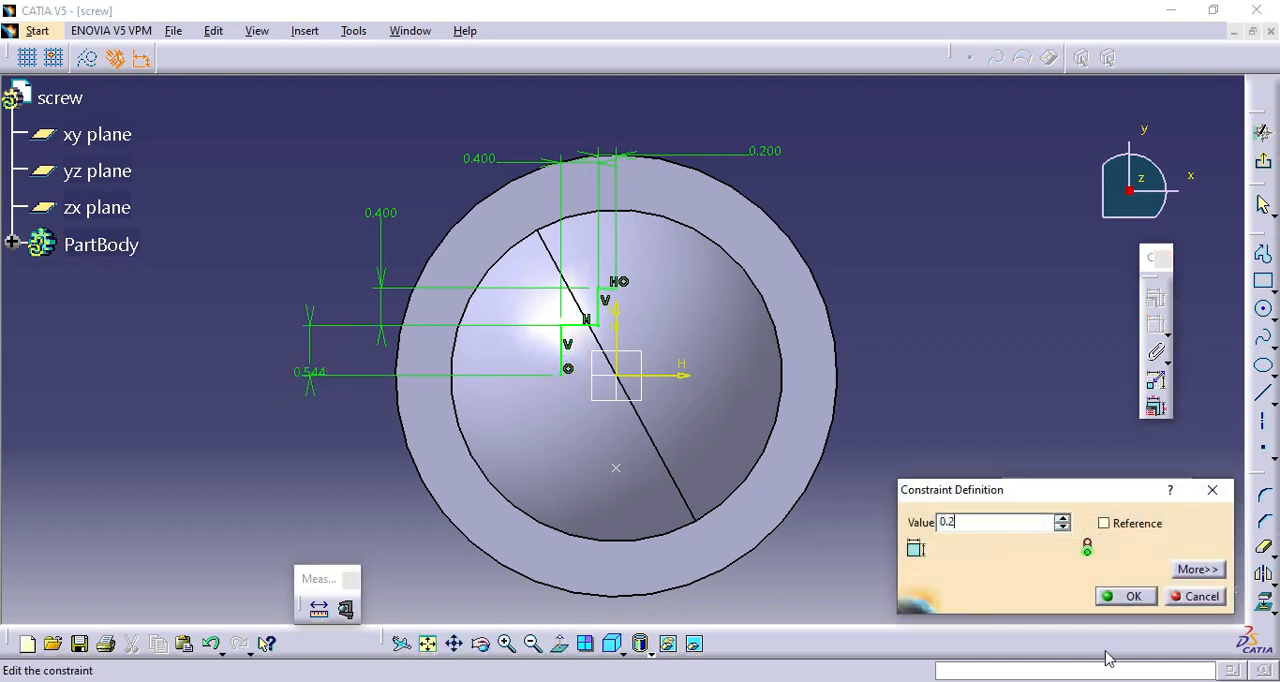
{"action": "type", "text": "0.2"}
{"action": "left_click", "coordinate": [1125, 596]}
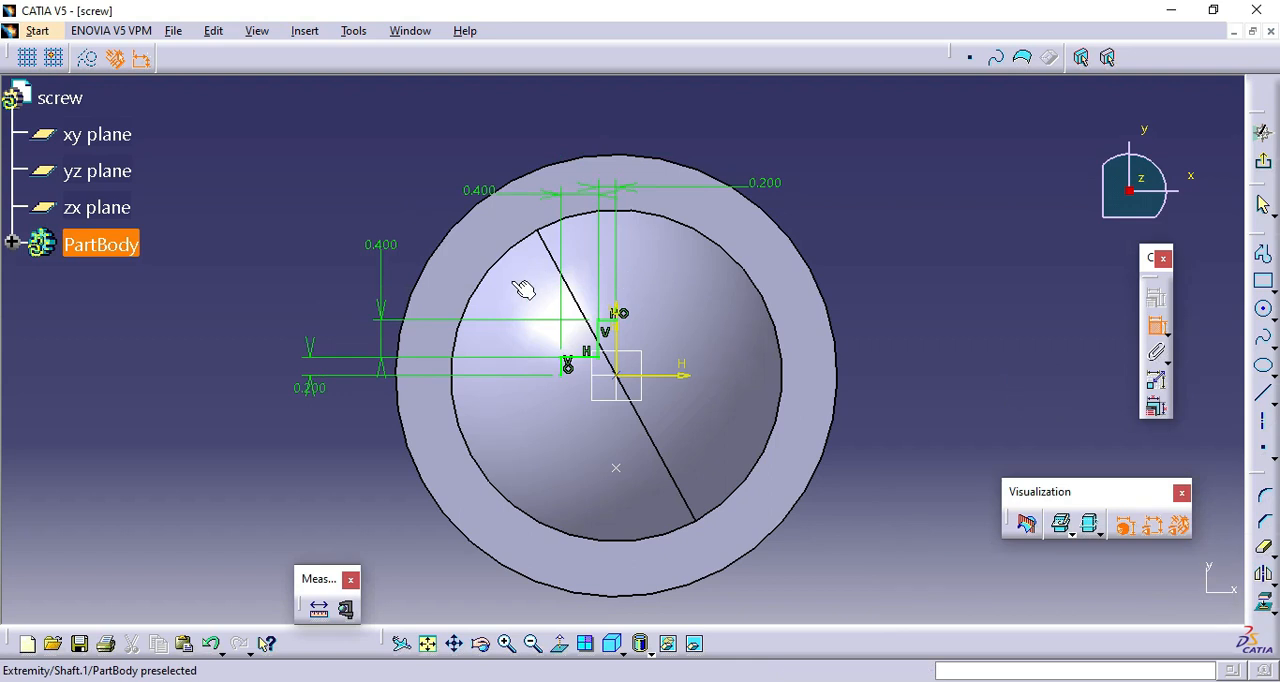
Select the four lines of the stepped profile and mirror them about the sketch's horizontal axis.
{"action": "left_click", "coordinate": [509, 644]}
{"action": "mouse_move", "coordinate": [268, 100]}
{"action": "left_mouse_down"}
{"action": "mouse_move", "coordinate": [558, 409]}
{"action": "mouse_move", "coordinate": [600, 422]}
{"action": "left_mouse_up"}
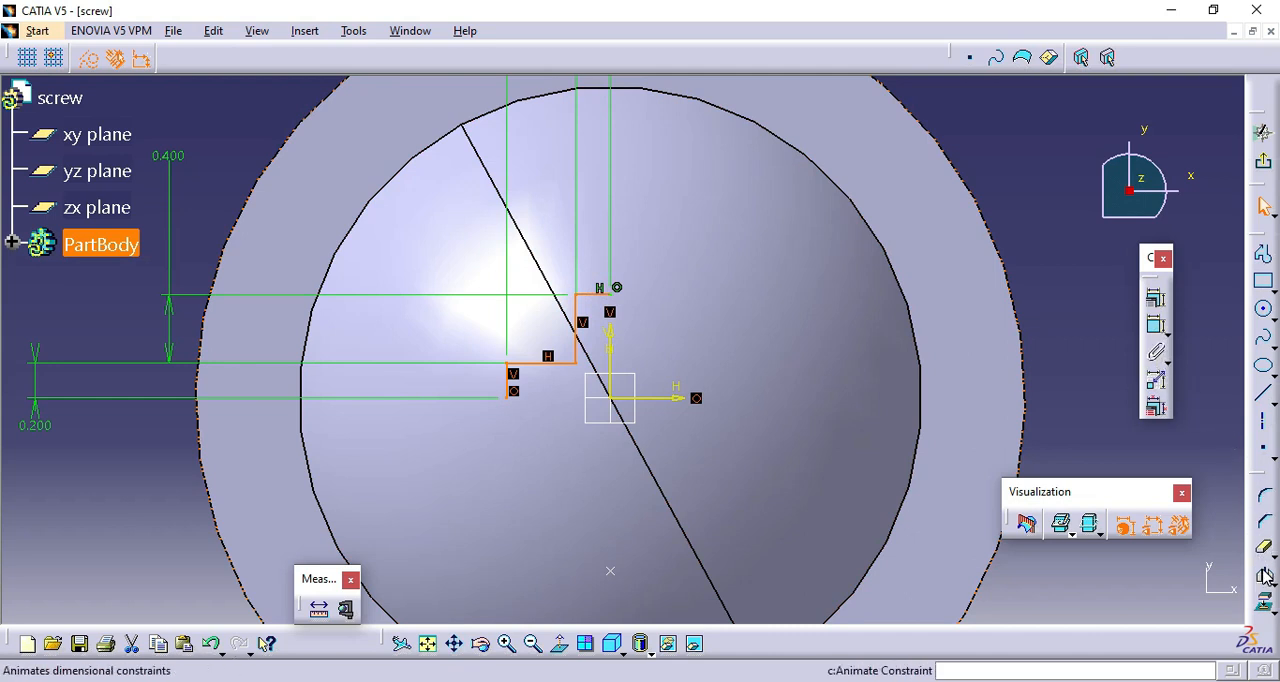
{"action": "left_click", "coordinate": [1265, 576]}
{"action": "left_click", "coordinate": [650, 398]}
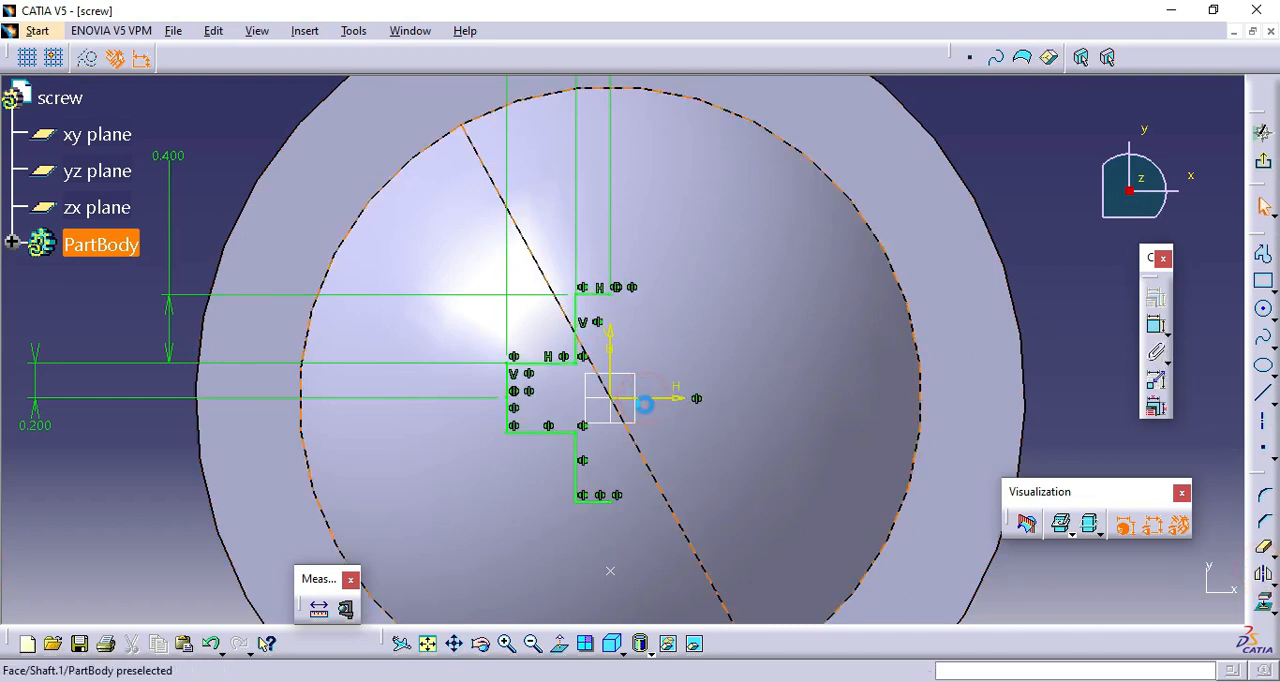
Select the whole left half of the cross profile and mirror it about the sketch's vertical axis.
{"action": "mouse_move", "coordinate": [226, 146]}
{"action": "left_mouse_down"}
{"action": "mouse_move", "coordinate": [443, 409]}
{"action": "mouse_move", "coordinate": [591, 517]}
{"action": "mouse_move", "coordinate": [606, 556]}
{"action": "left_mouse_up"}
{"action": "left_click", "coordinate": [603, 501], "text": "ctrl"}
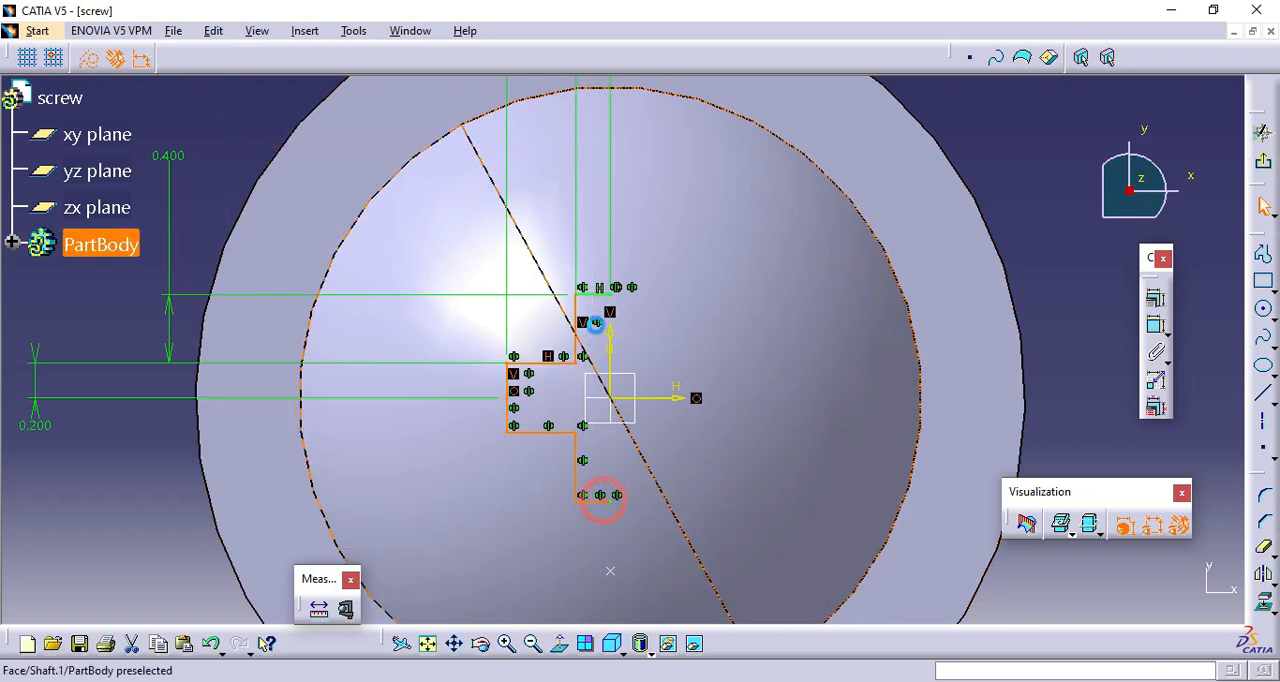
{"action": "left_click", "coordinate": [597, 295], "text": "ctrl"}
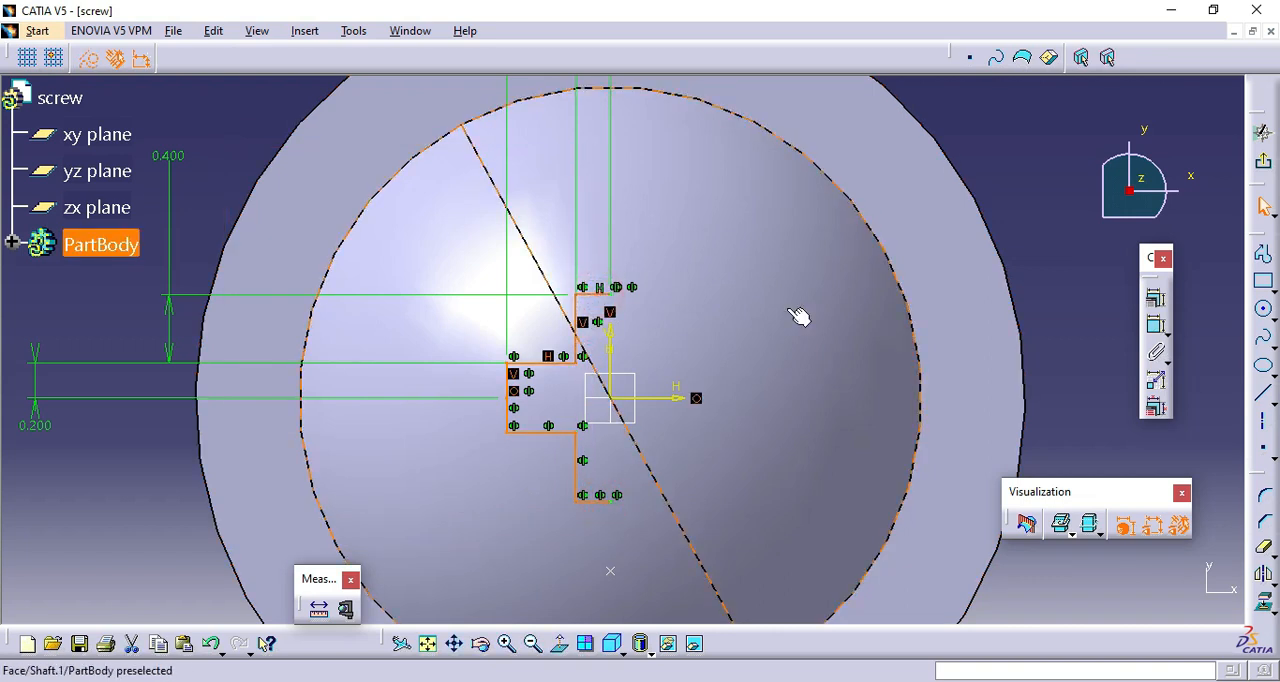
{"action": "left_click", "coordinate": [1265, 577]}
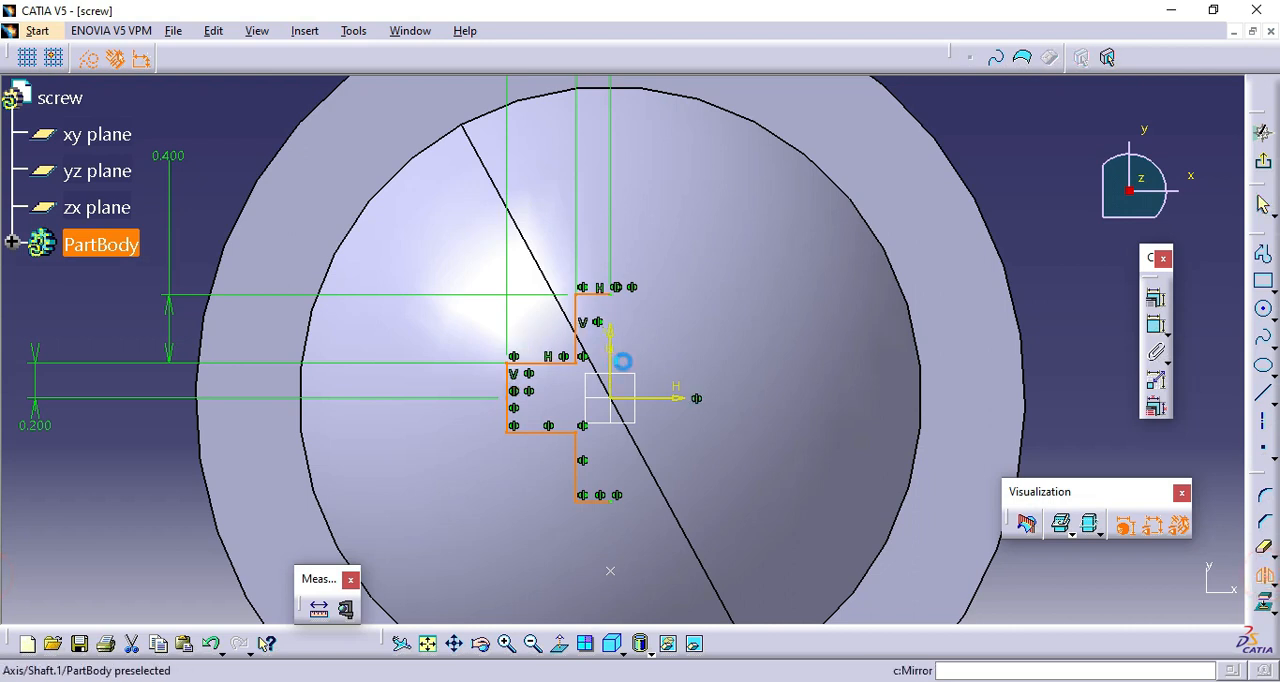
{"action": "left_click", "coordinate": [609, 351]}
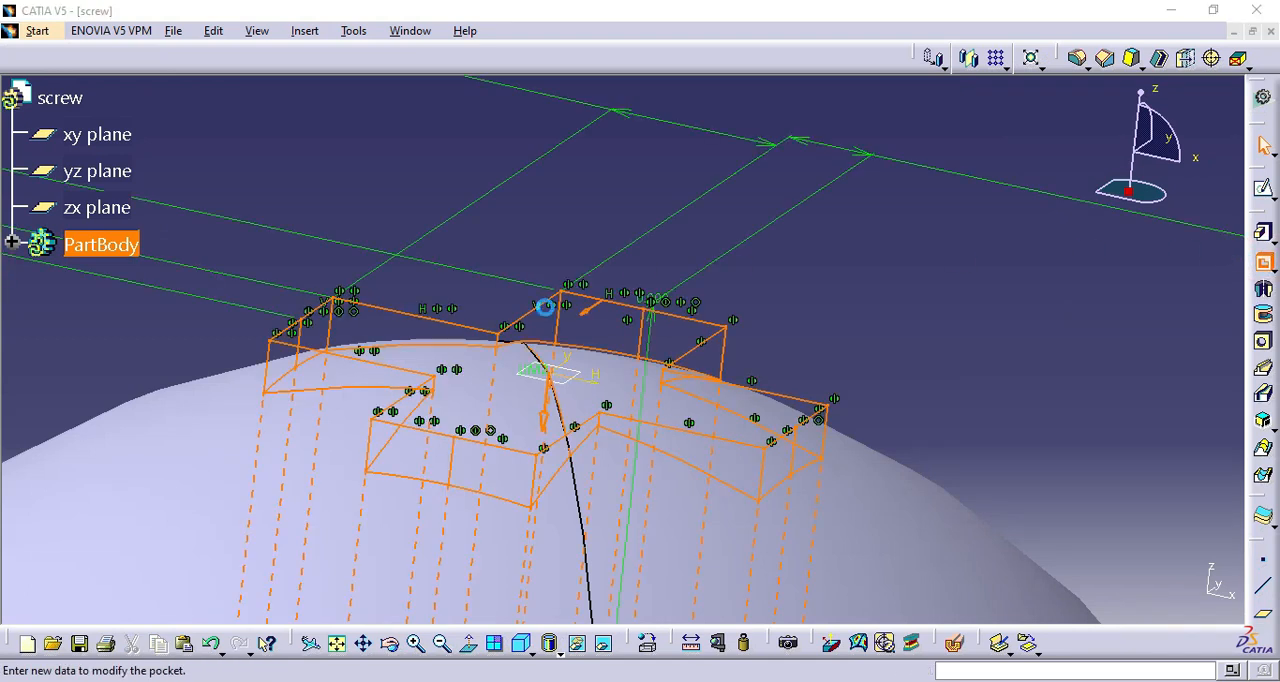
Cut the cross-shaped sketch into the domed head as a pocket 0.5 mm deep.
{"action": "type", "text": "0.5"}
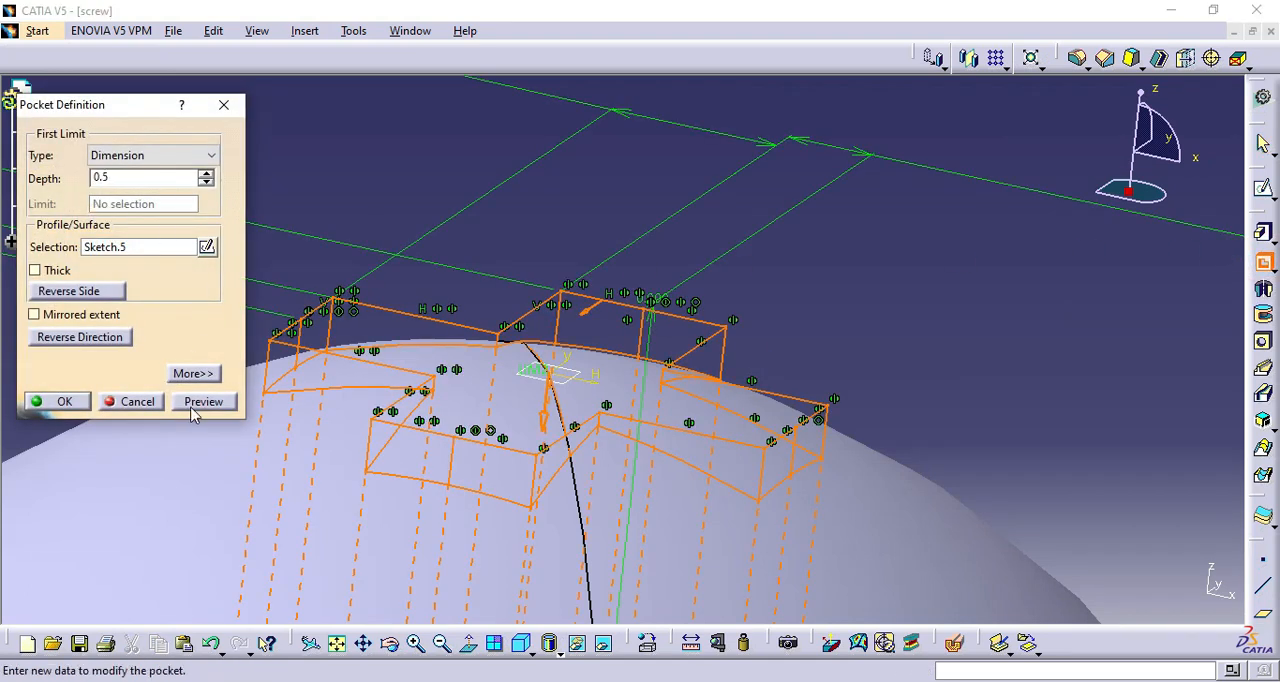
{"action": "left_click", "coordinate": [204, 401]}
{"action": "left_click", "coordinate": [55, 400]}
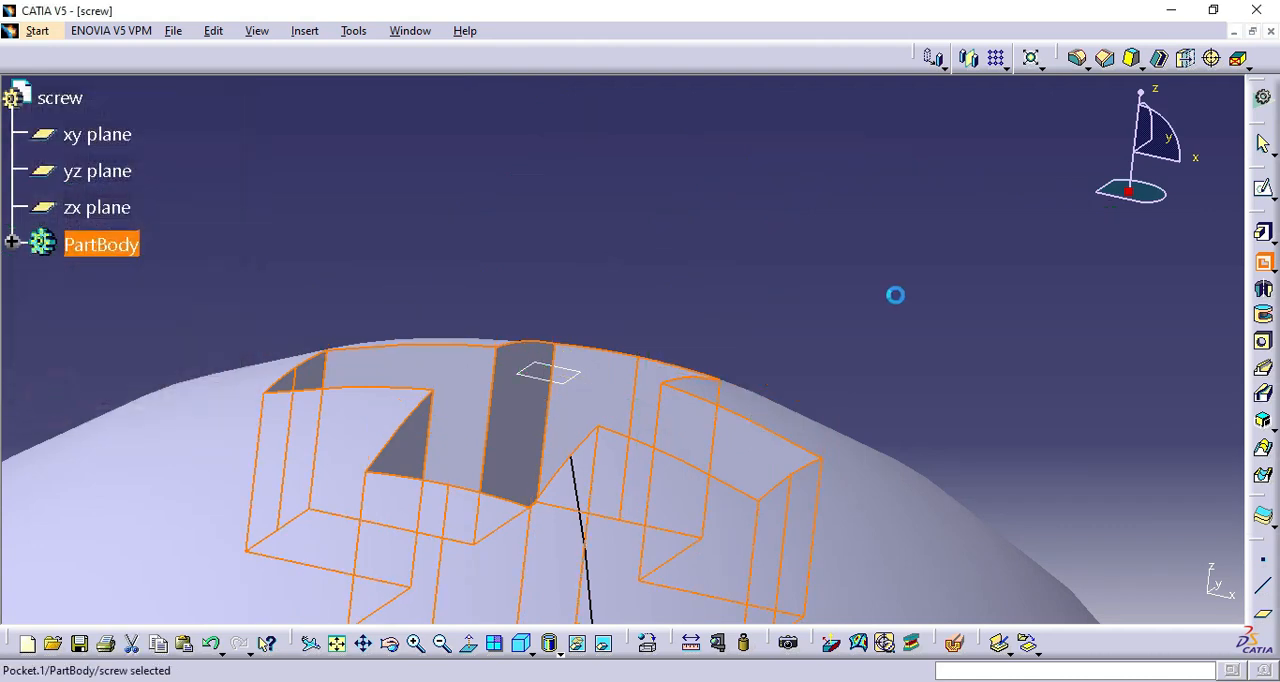
Apply a 0.2 mm edge fillet to the circular edge where the shank meets the underside of the head.
{"action": "left_click", "coordinate": [442, 643]}
{"action": "middle_click_drag", "start_coordinate": [590, 300], "coordinate": [540, 345]}
{"action": "left_click", "coordinate": [442, 643]}
{"action": "middle_click_drag", "start_coordinate": [600, 510], "coordinate": [628, 345]}
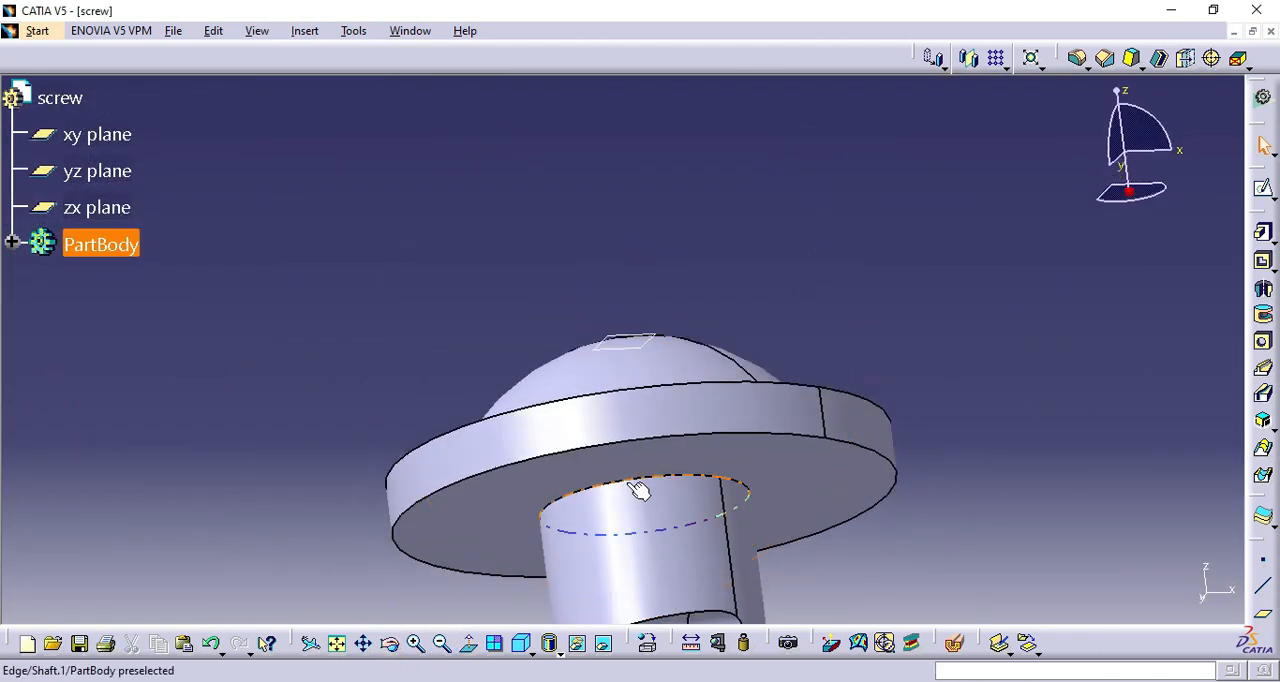
{"action": "left_click", "coordinate": [1076, 58]}
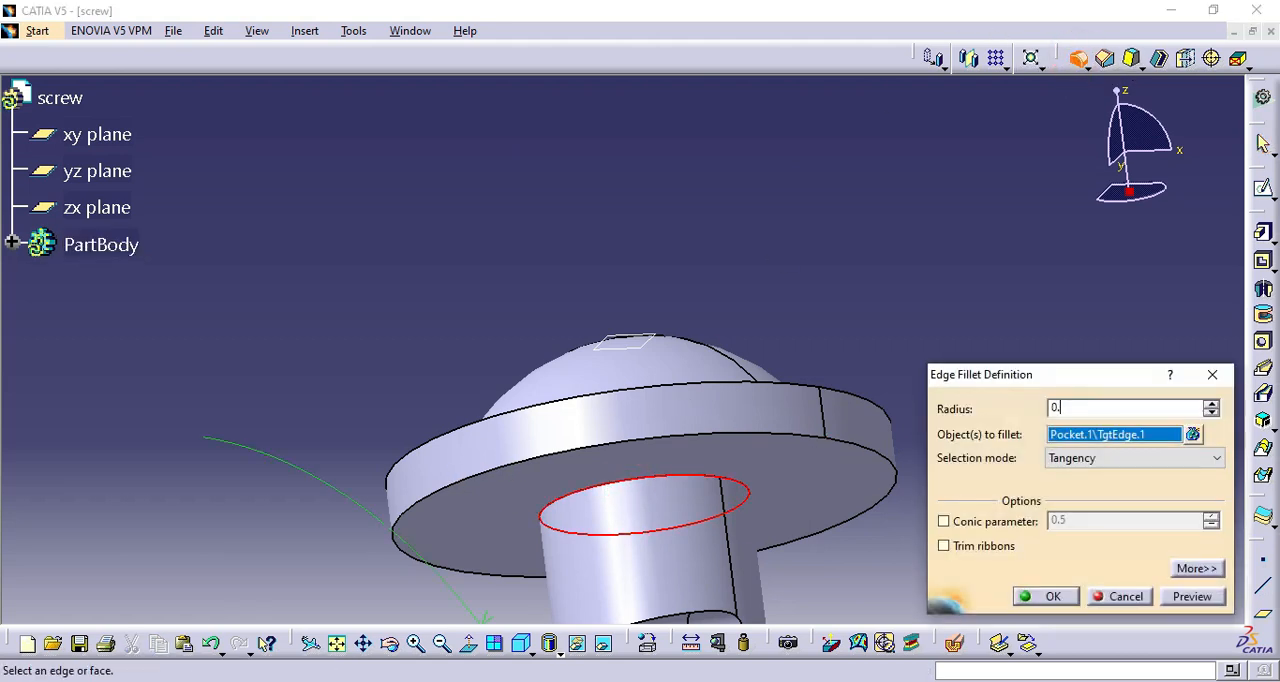
{"action": "left_click", "coordinate": [1192, 596]}
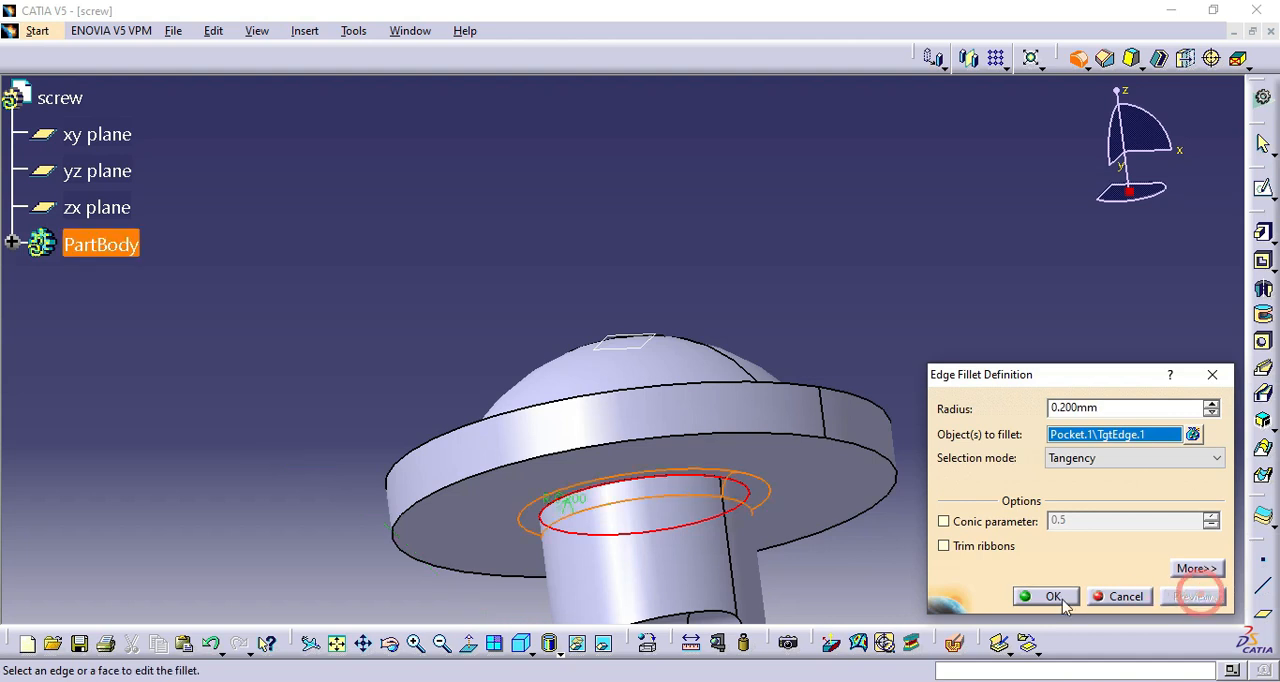
{"action": "left_click", "coordinate": [1022, 594]}
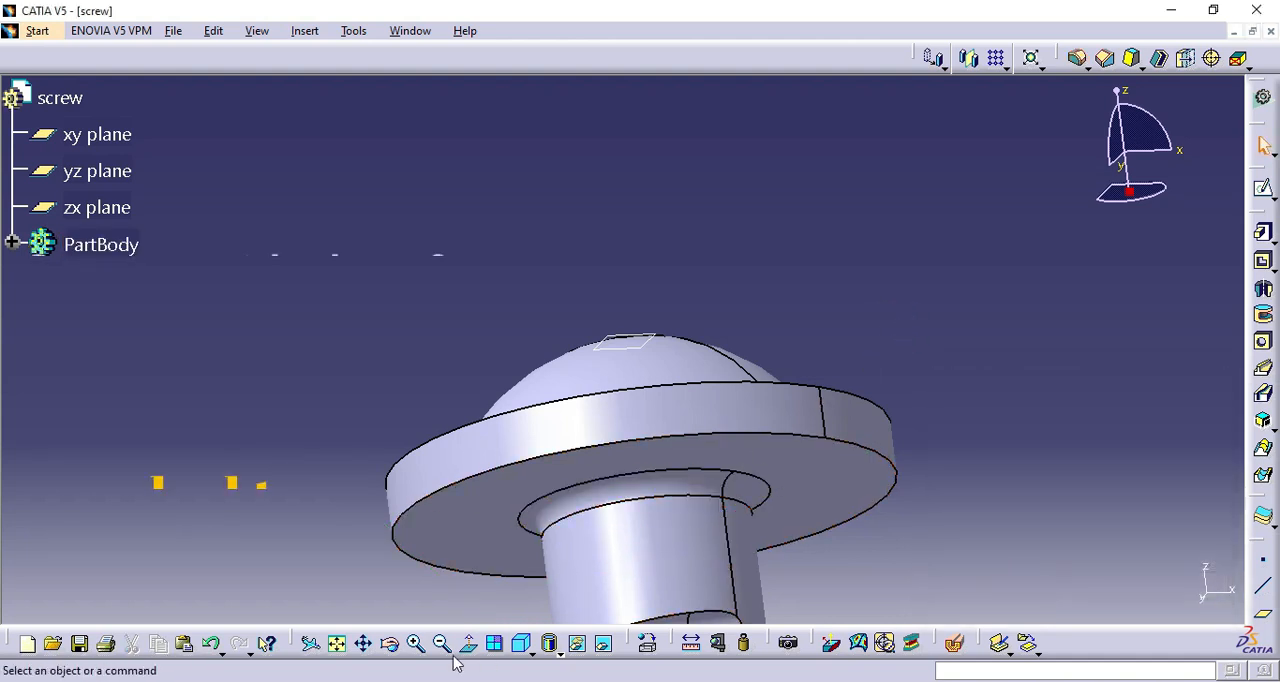
{"action": "left_click", "coordinate": [443, 646]}
{"action": "left_click", "coordinate": [358, 643]}
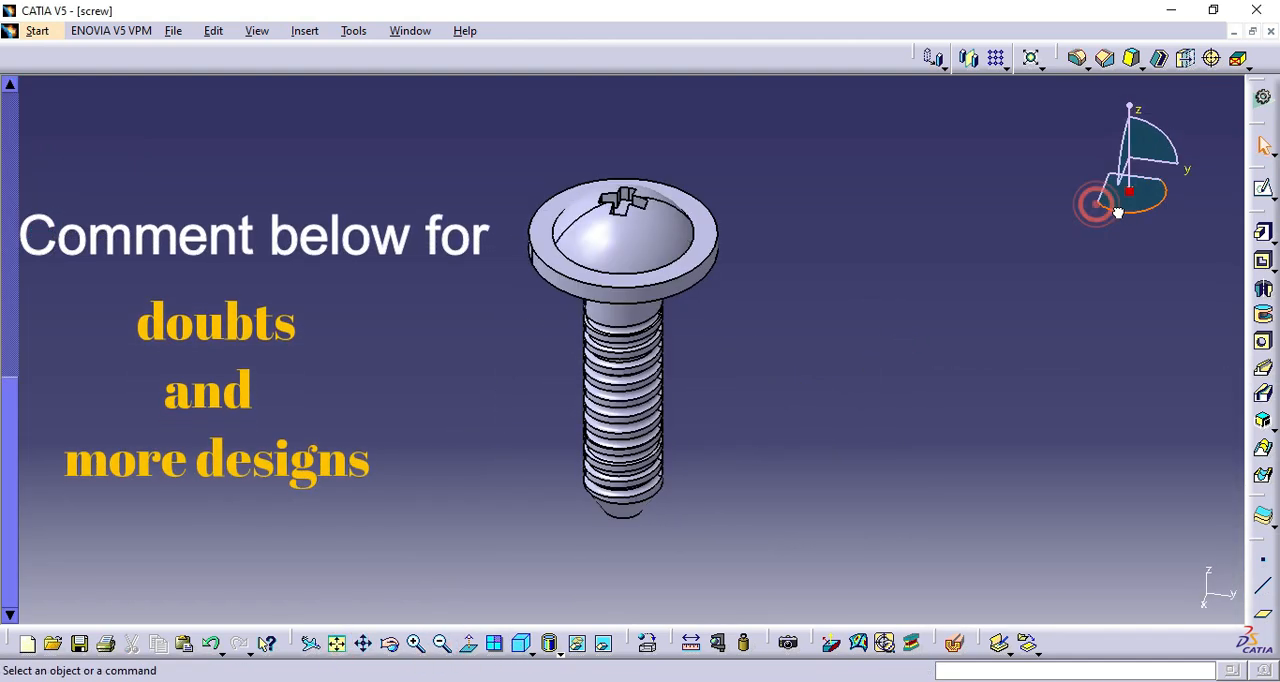
{"action": "left_click_drag", "start_coordinate": [1097, 206], "coordinate": [1112, 101]}
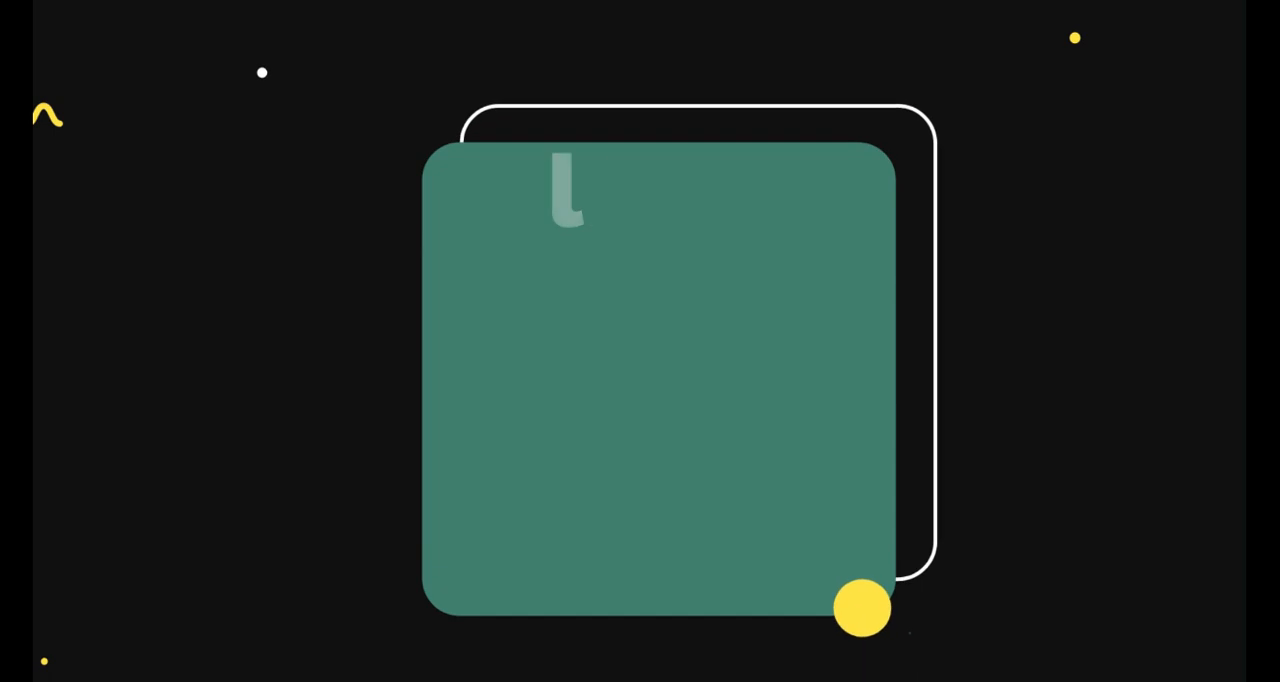